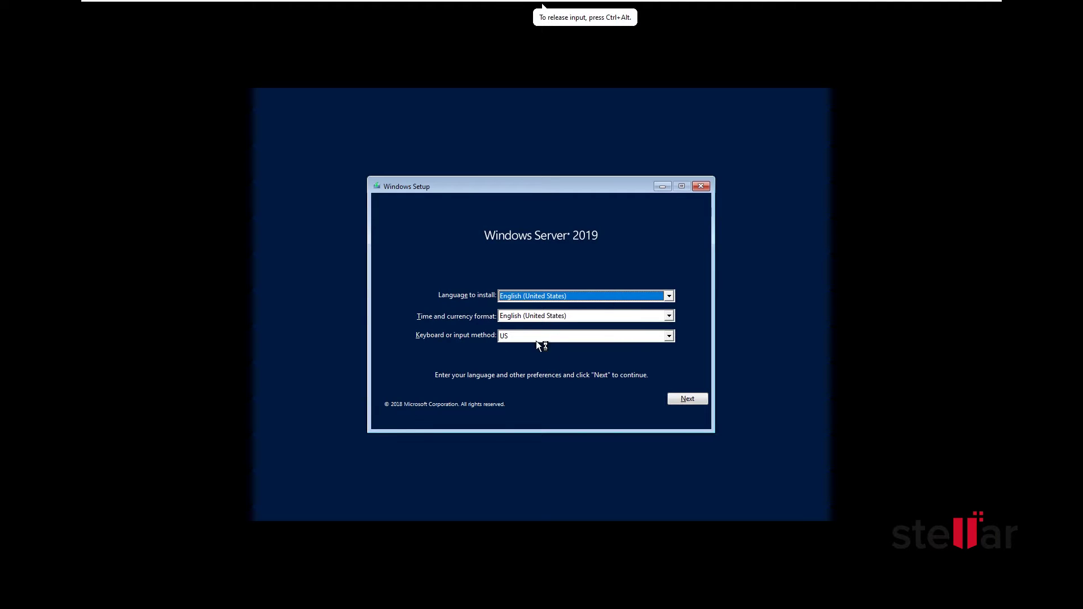
Custom-install Windows Server 2019 Standard (Desktop Experience) onto Drive 0's unallocated 70 GB space
left_click(688, 398)
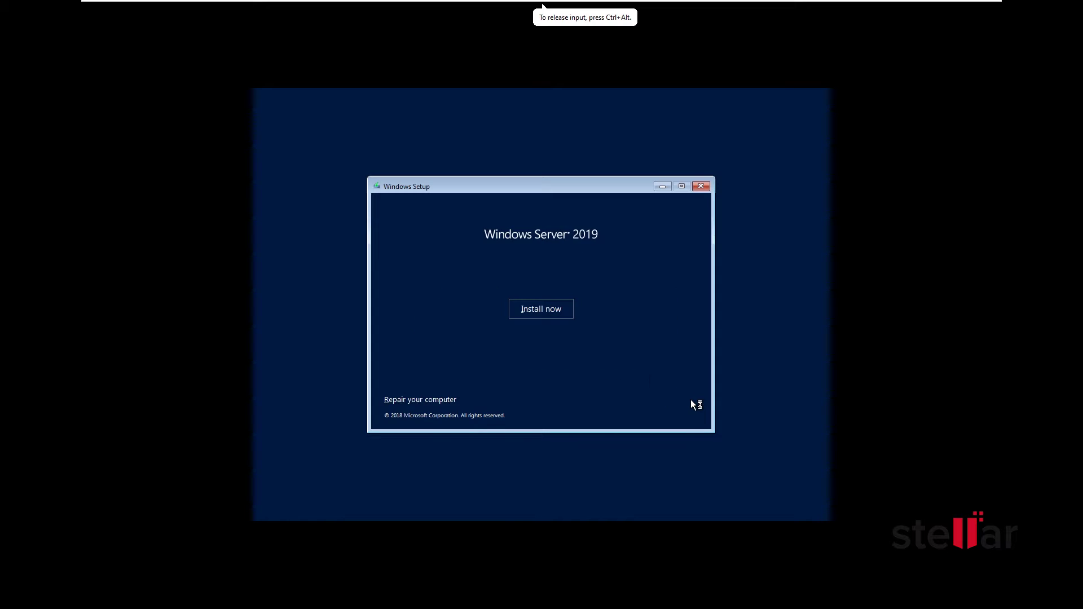
left_click(543, 322)
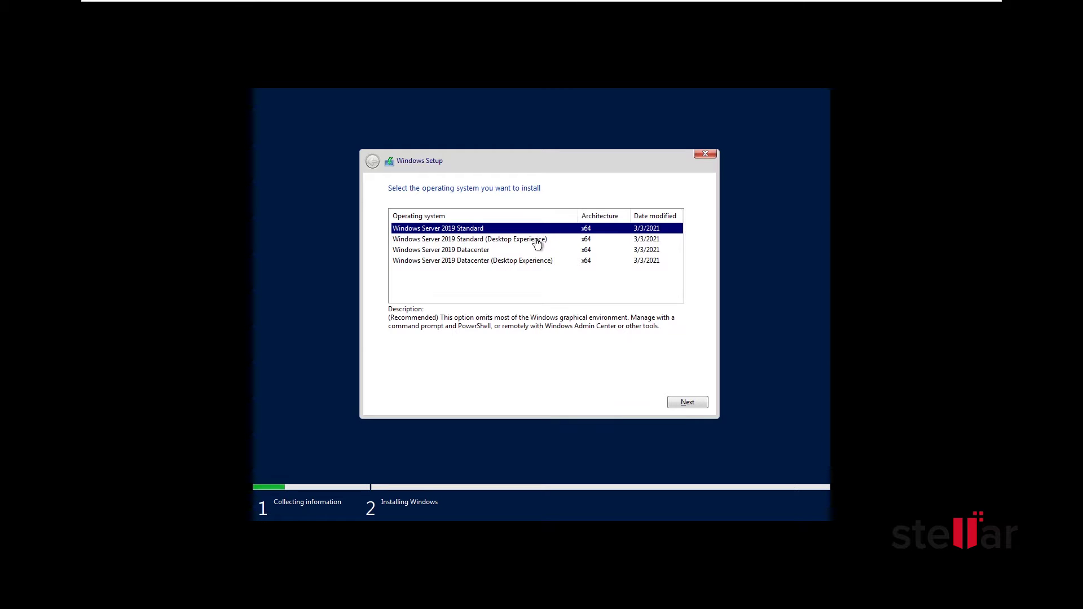
left_click(537, 239)
left_click(687, 404)
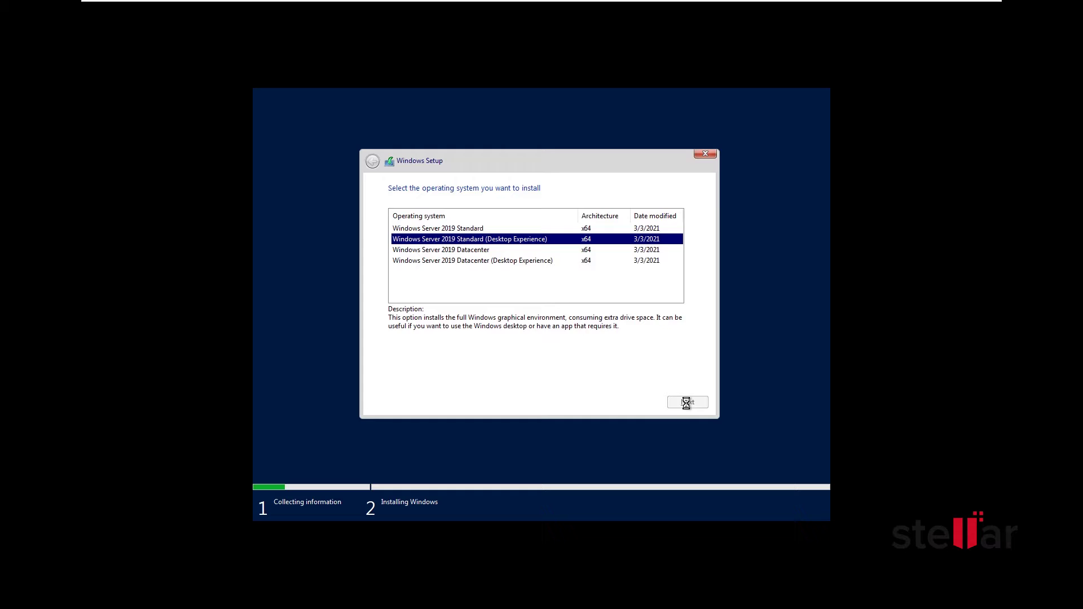
left_click(392, 376)
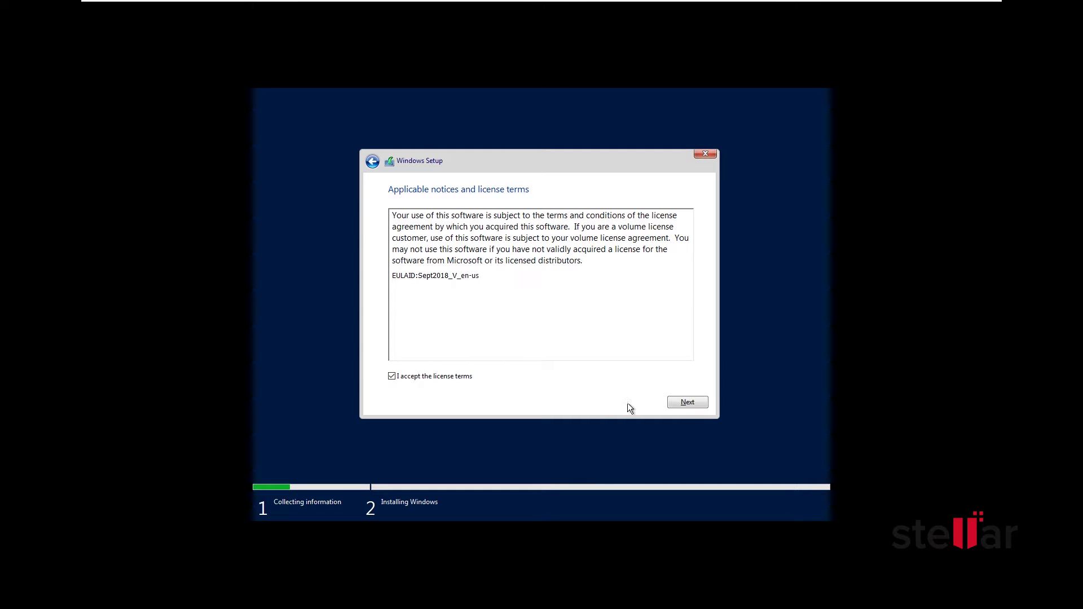
left_click(687, 403)
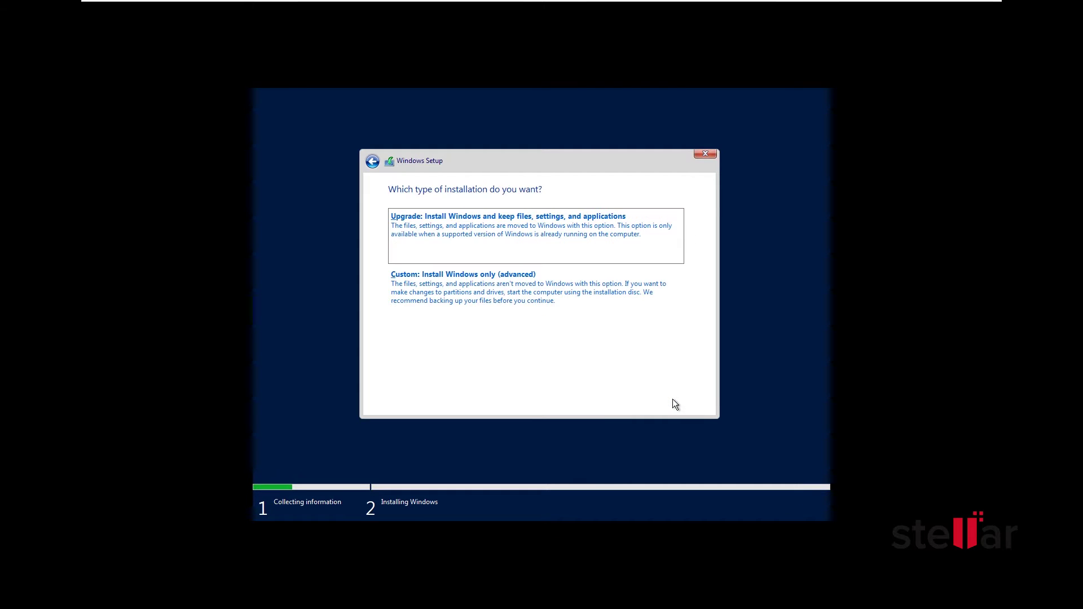
left_click(551, 292)
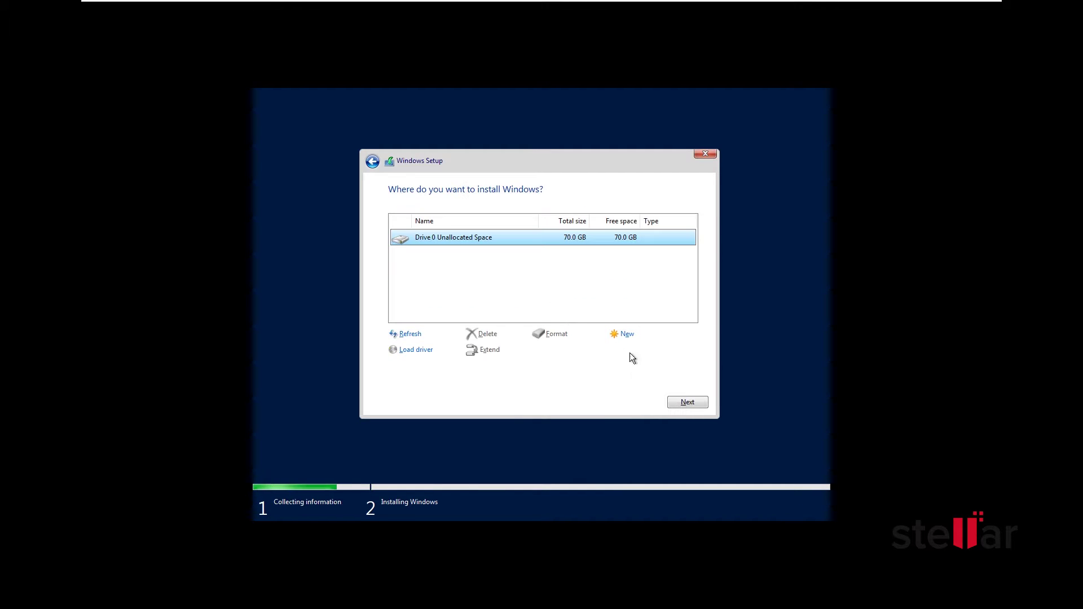
left_click(686, 401)
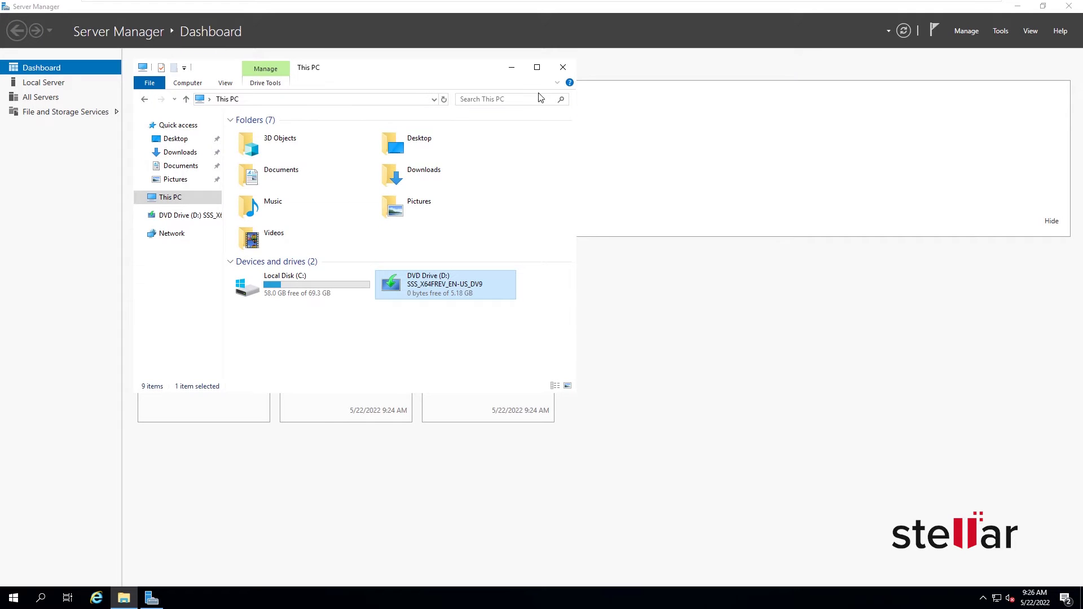
Open the IPv4 properties of the Ethernet0 network adapter
left_click(563, 66)
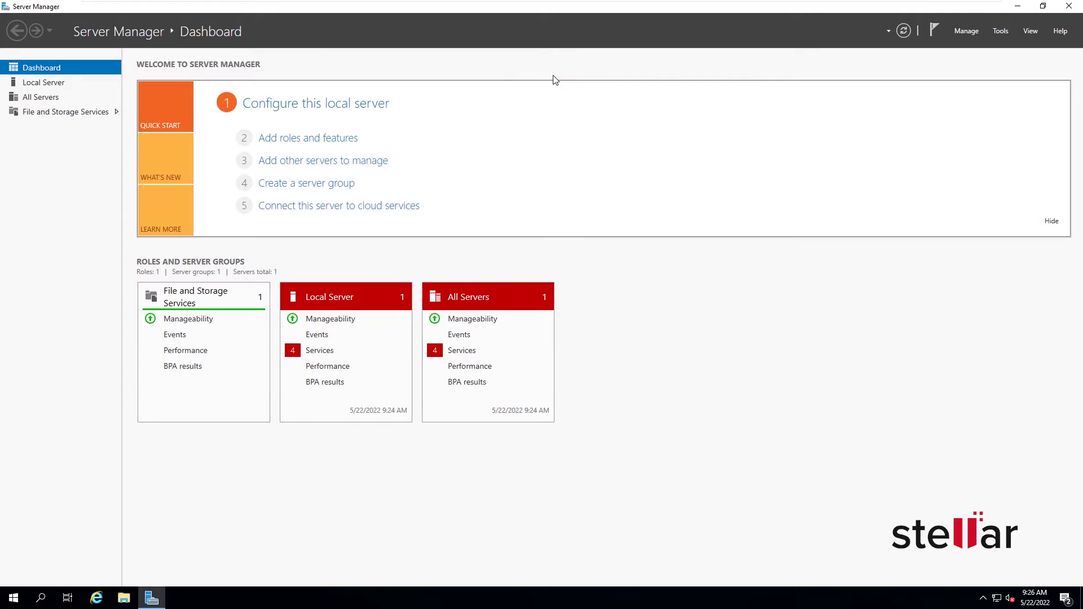
right_click(996, 598)
left_click(999, 588)
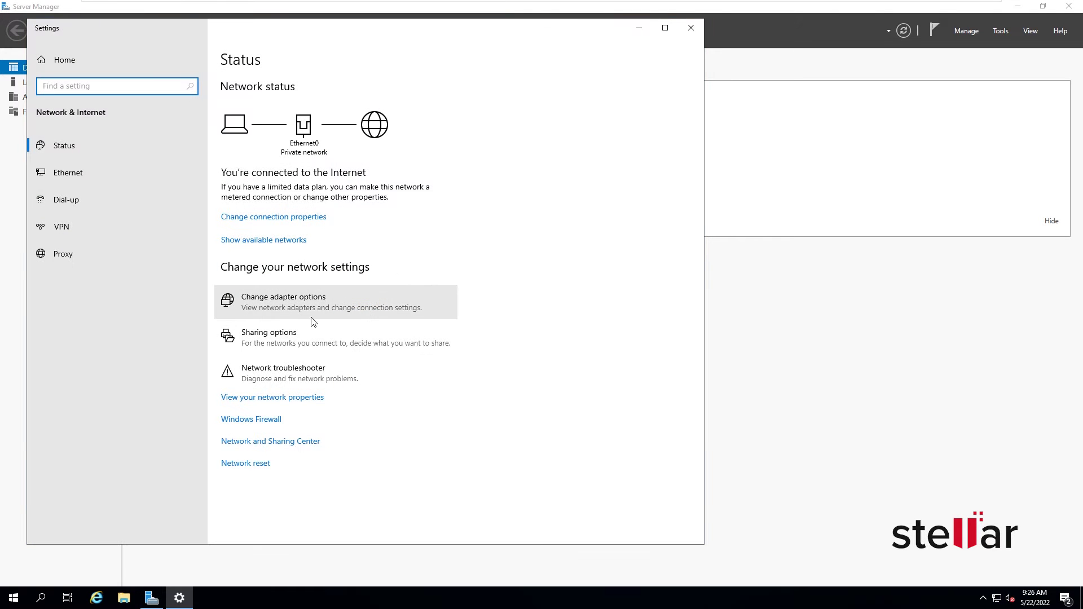
left_click(306, 303)
double_click(285, 190)
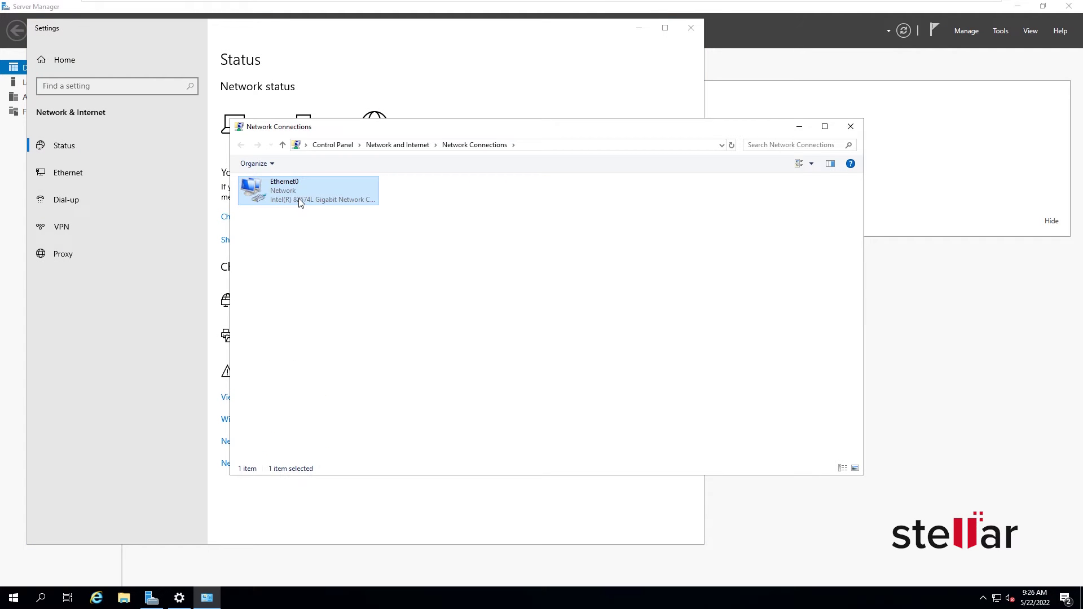
left_click(476, 392)
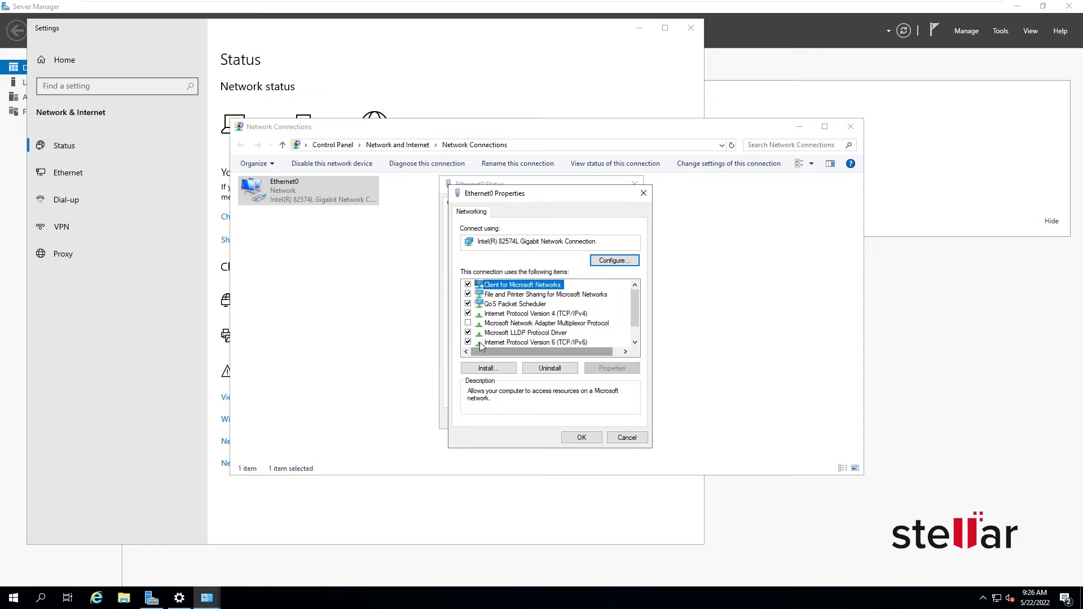
double_click(541, 350)
Assign static IP 192.168.1.50, mask 255.255.255.0, gateway 192.168.1.1, DNS 192.168.1.49
left_click(488, 317)
type("192 . 168 . 1 . 50")
key("Tab")
key("Tab")
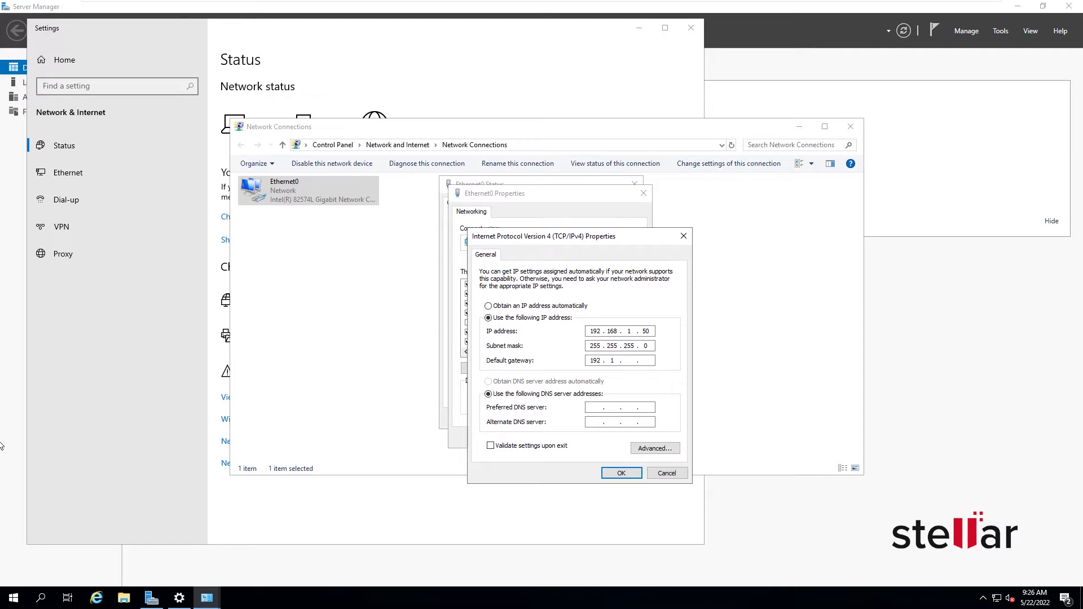
type("192.168.1.1")
key("Tab")
type("192.168.1.49")
left_click(621, 472)
left_click(585, 441)
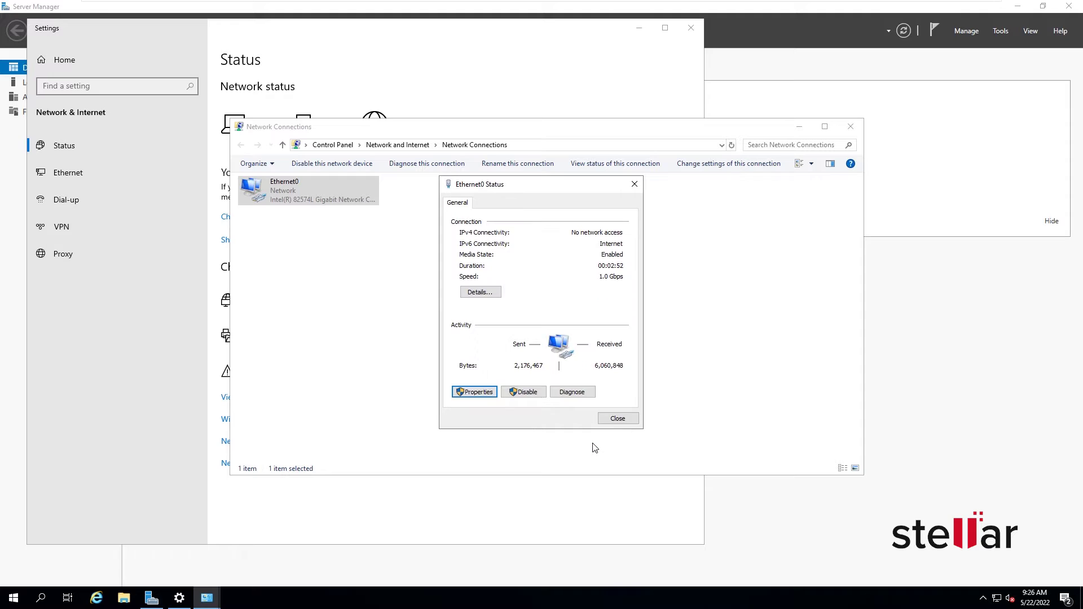
left_click(617, 418)
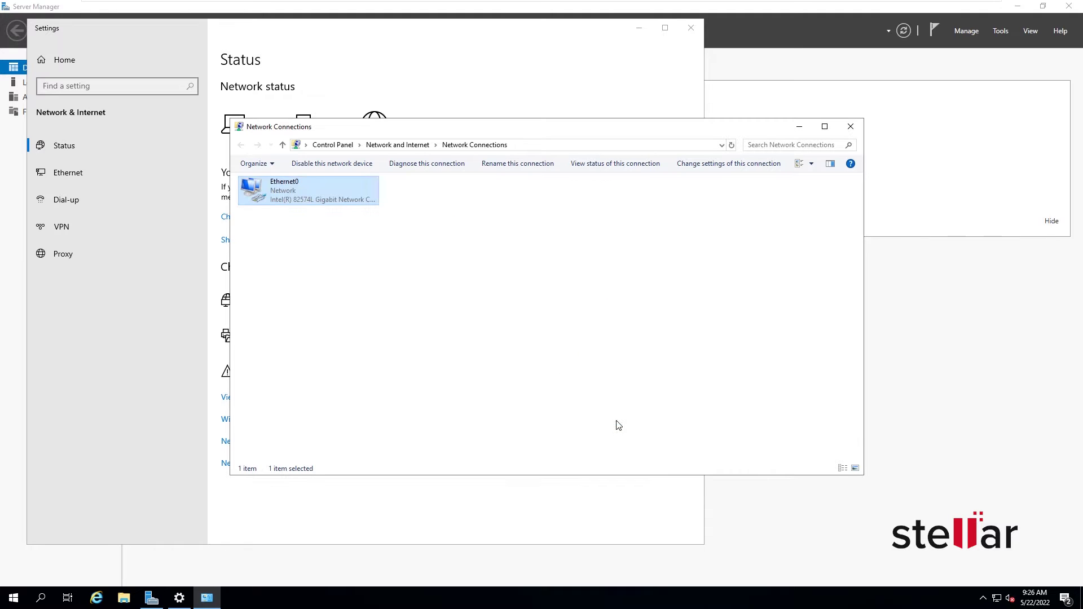
In Local Server system properties, set the name EXC2019 and domain learnabcd.online
left_click(151, 599)
left_click(44, 82)
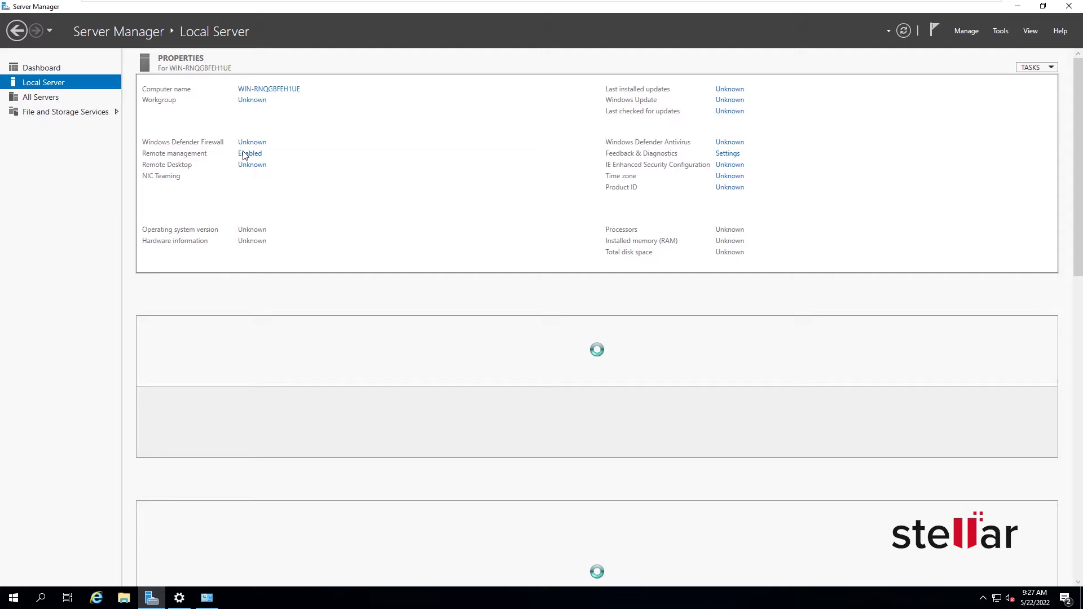
left_click(268, 88)
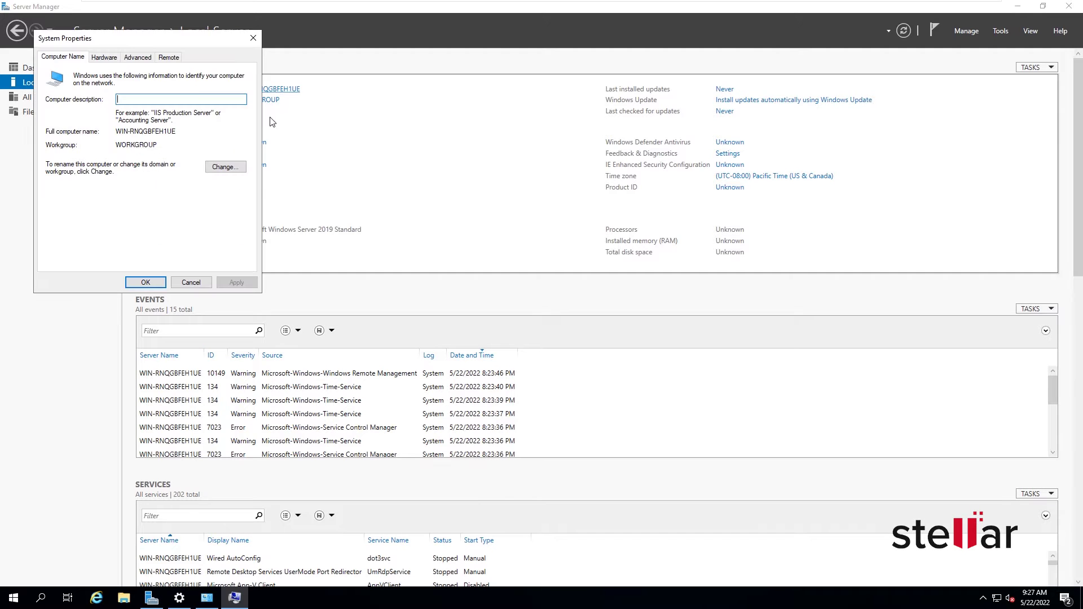
left_click(223, 168)
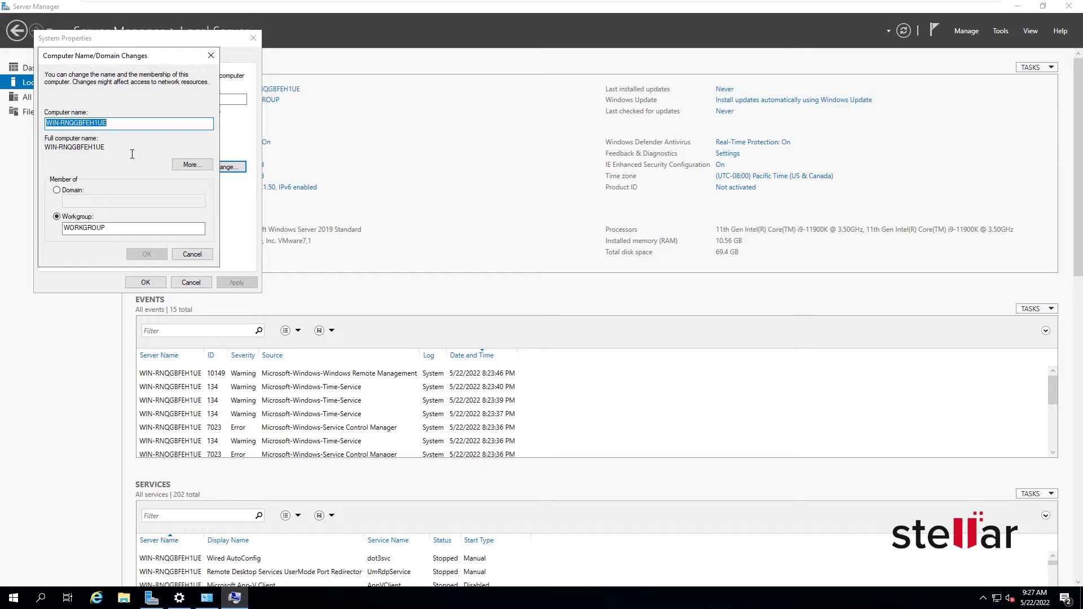
type("EXC2019")
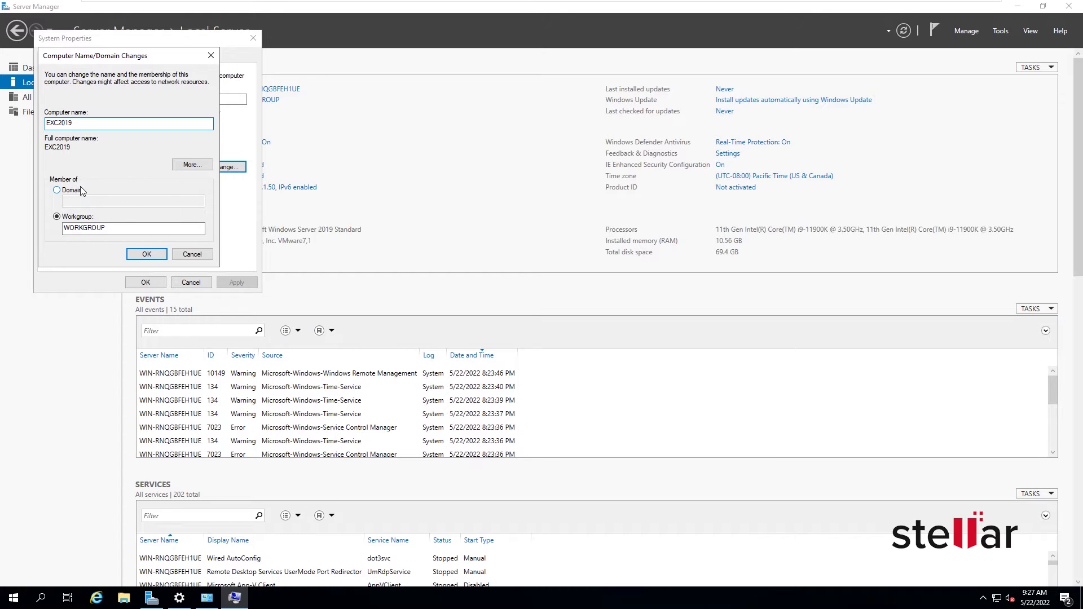
left_click(57, 190)
type("learnabcd.o")
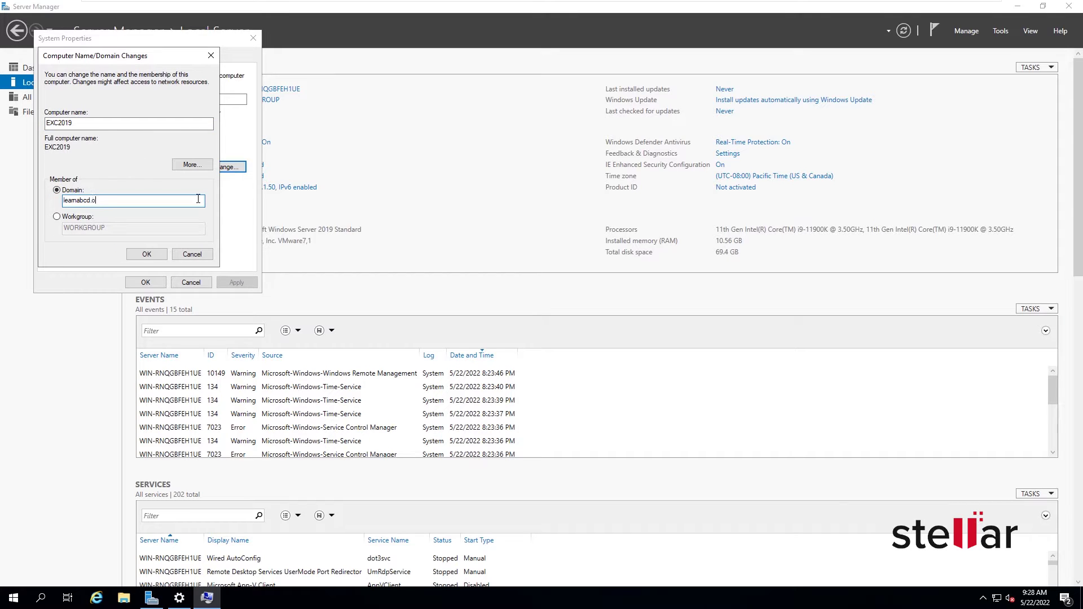
type("nline")
left_click(147, 254)
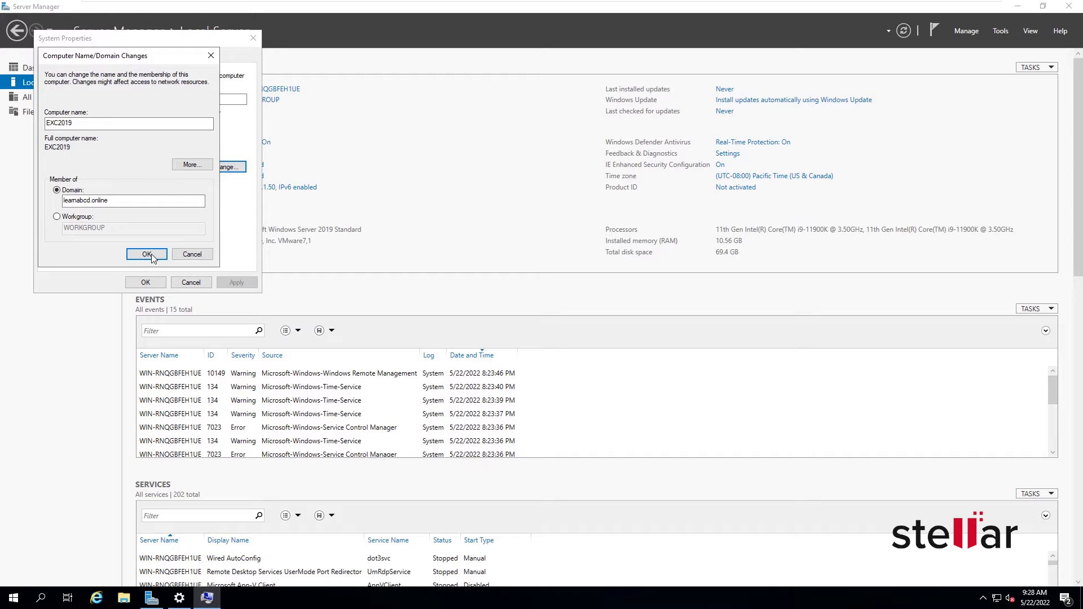
type("learnabcd")
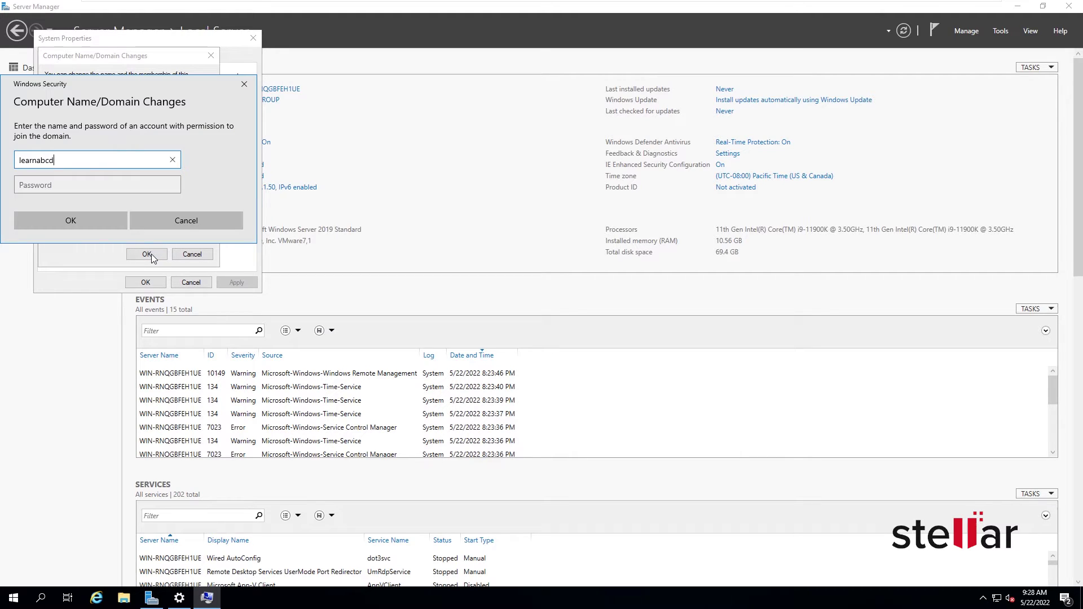
type("\\administrator")
Authorize the join with domain admin credentials and acknowledge the welcome and restart notices
key("Tab")
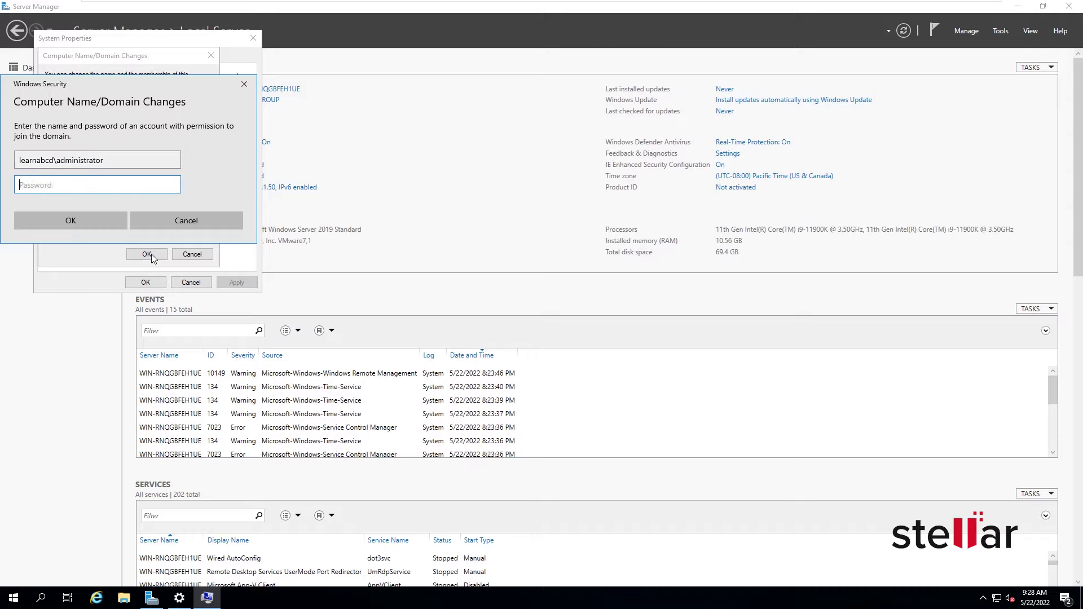
type("password")
key("Return")
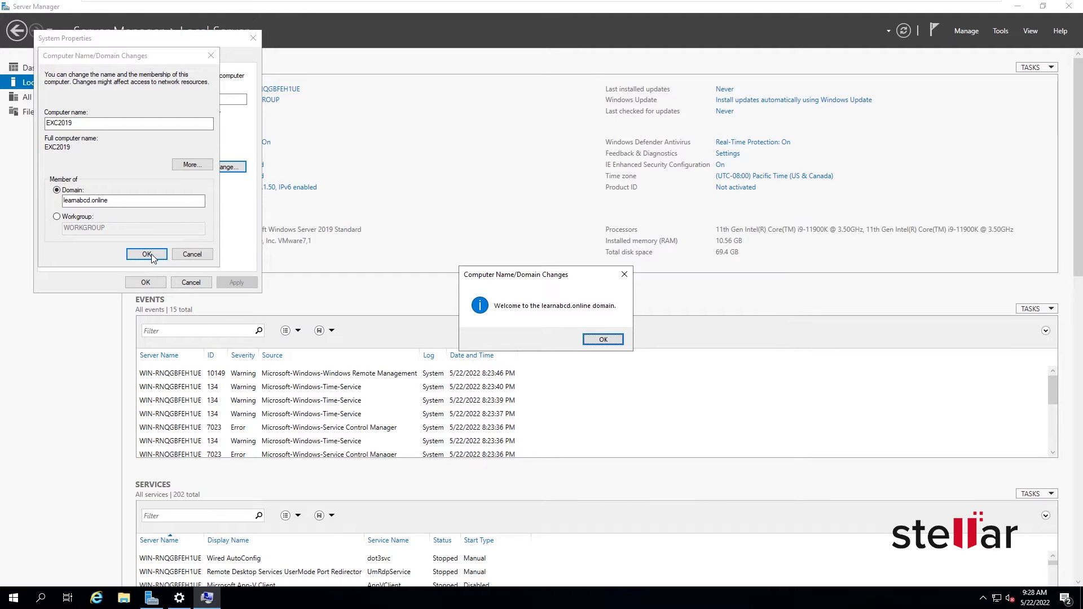
left_click(603, 339)
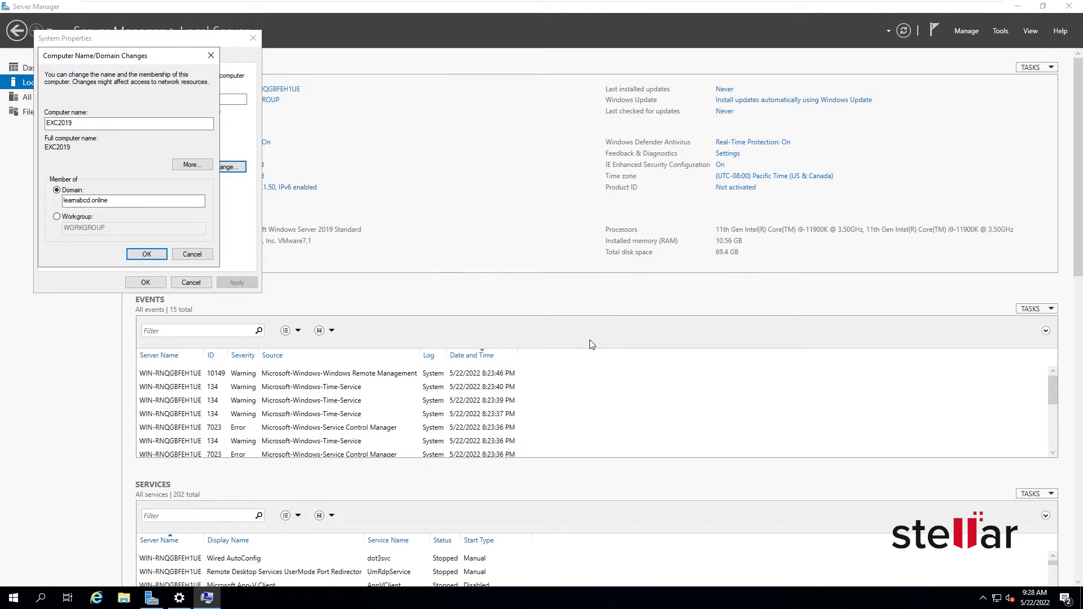
left_click(610, 314)
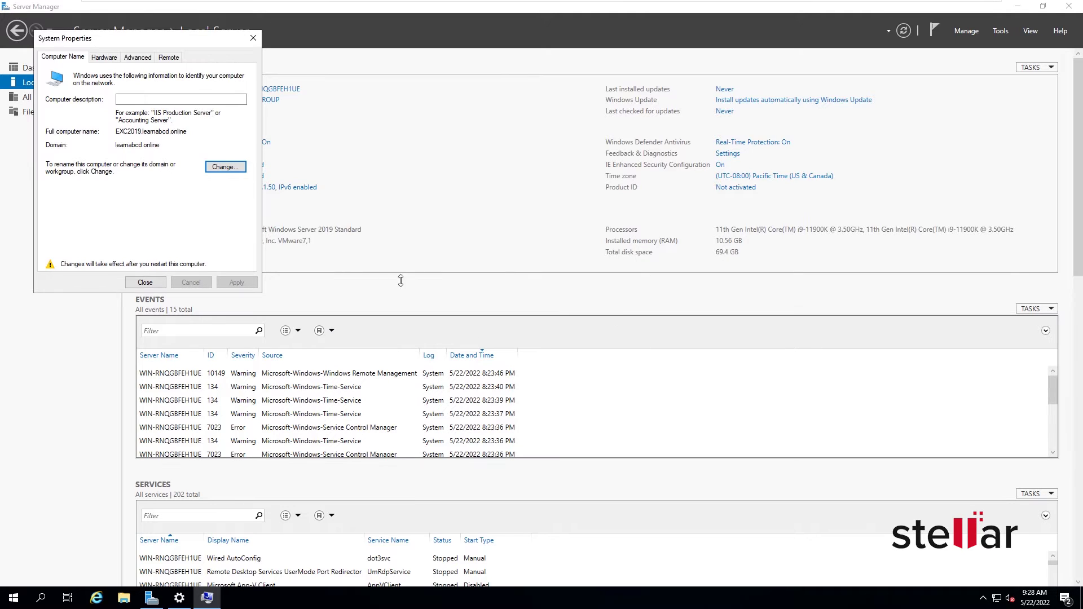
left_click(145, 282)
Restart, then sign in as the learnabcd domain administrator through Other user
left_click(539, 309)
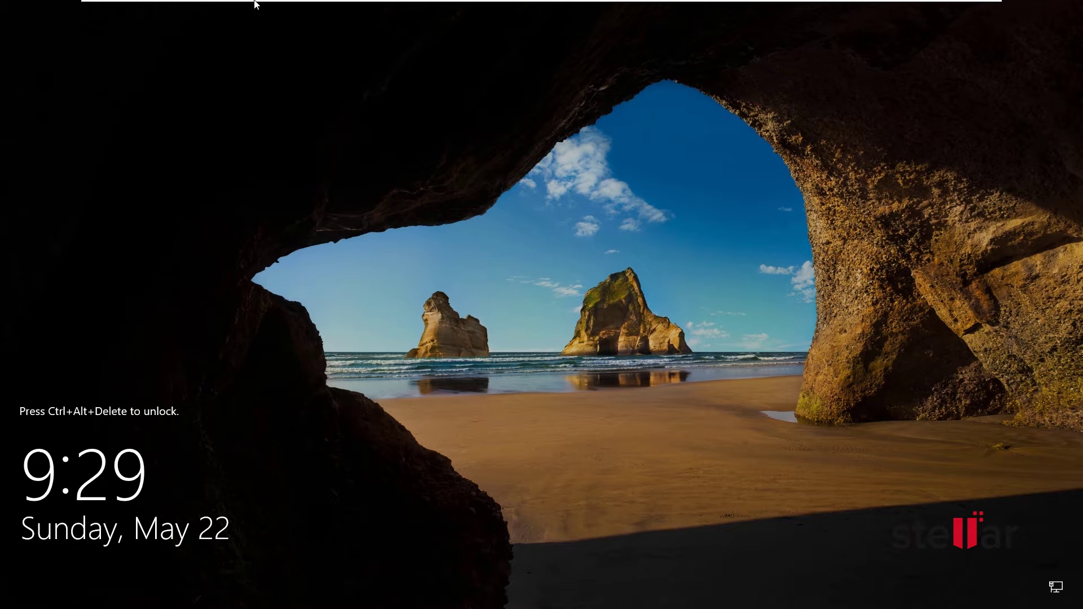
left_click(214, 8)
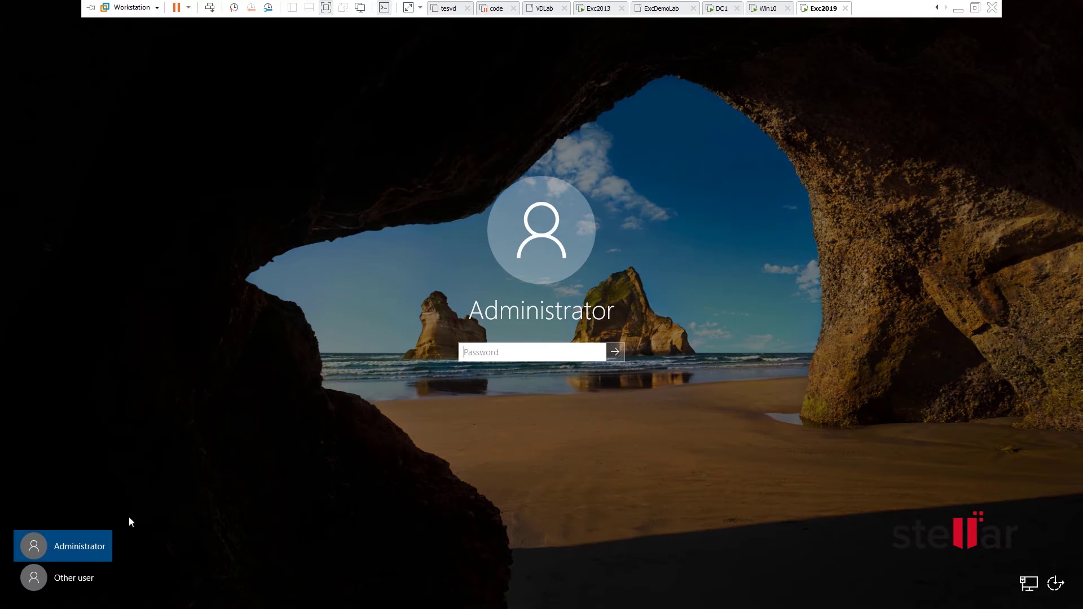
left_click(74, 577)
left_click(533, 345)
type("learnabcd\\")
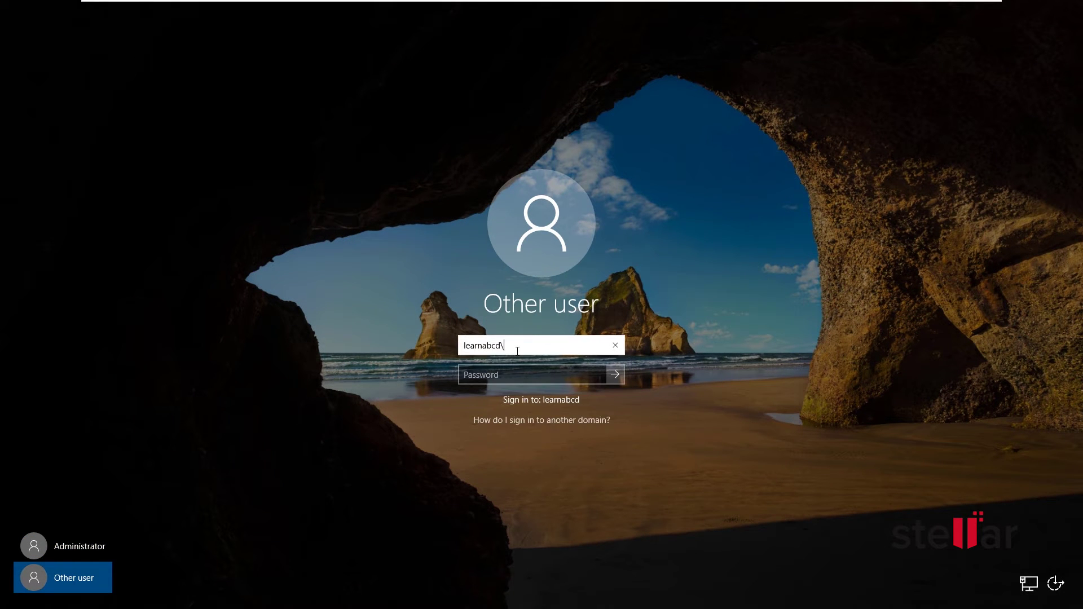
type("administrator")
key("Tab")
type("••••••")
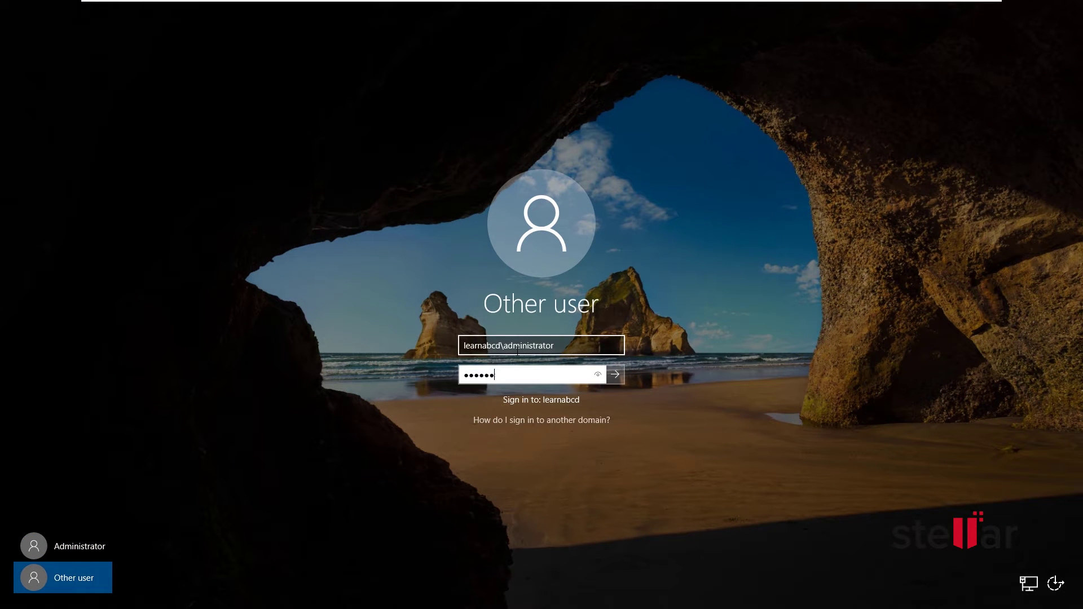
key("Return")
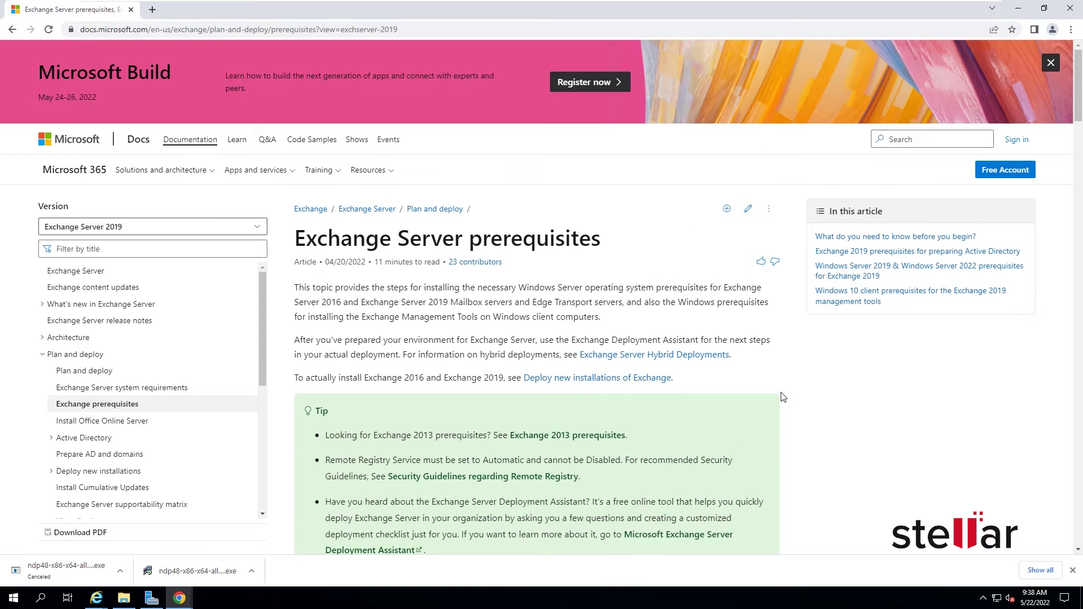
scroll(783, 397, "down", 1)
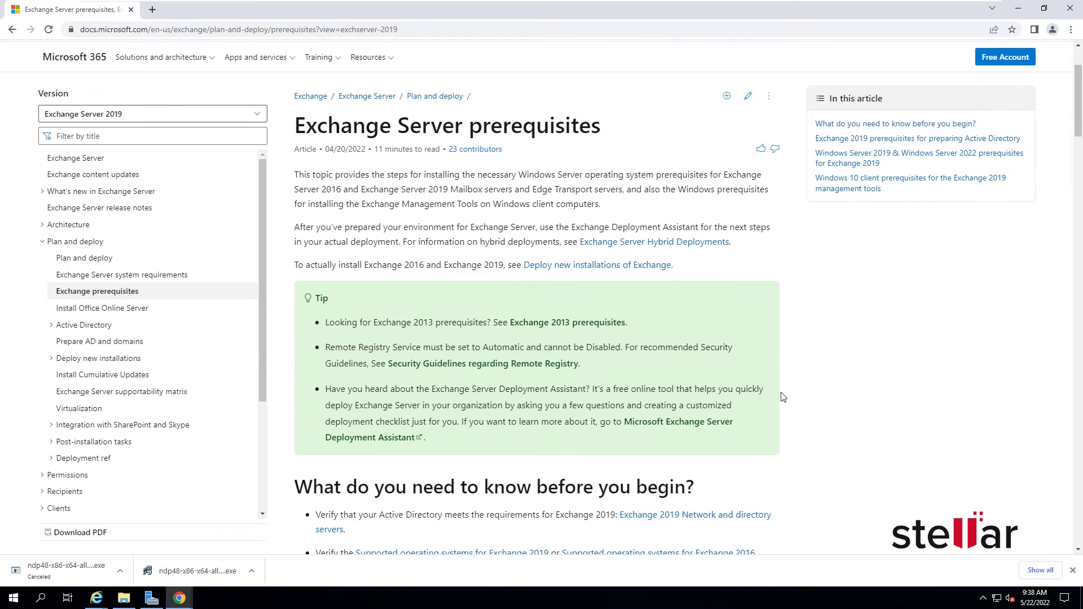
scroll(783, 396, "down", 2)
scroll(782, 396, "down", 2)
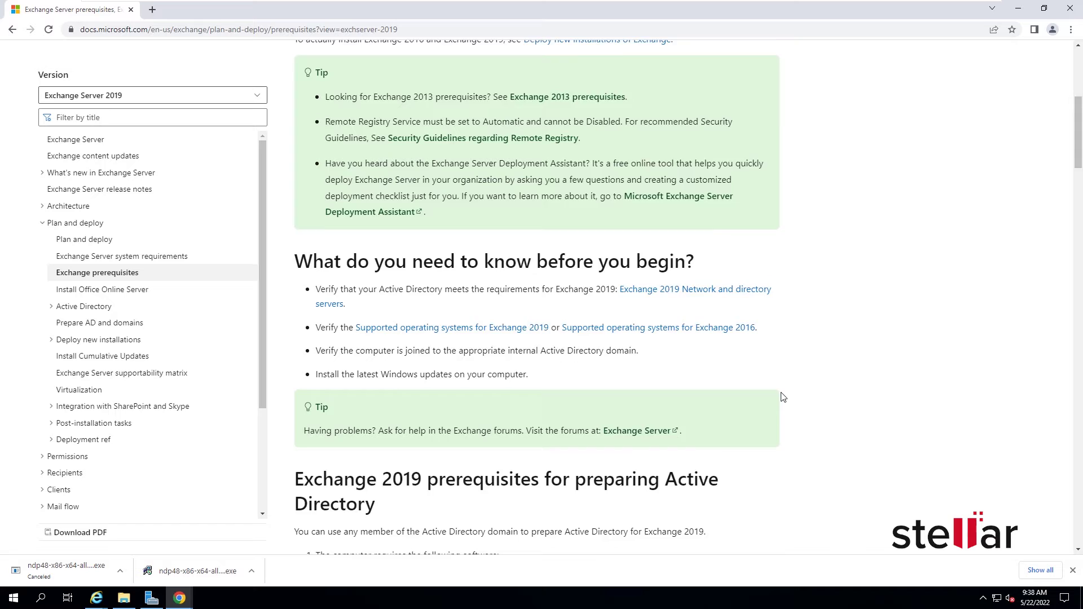
scroll(781, 396, "down", 2)
scroll(782, 396, "down", 1)
Download the .NET Framework 4.8 installer from the Exchange 2019 prerequisites page
left_click(381, 354)
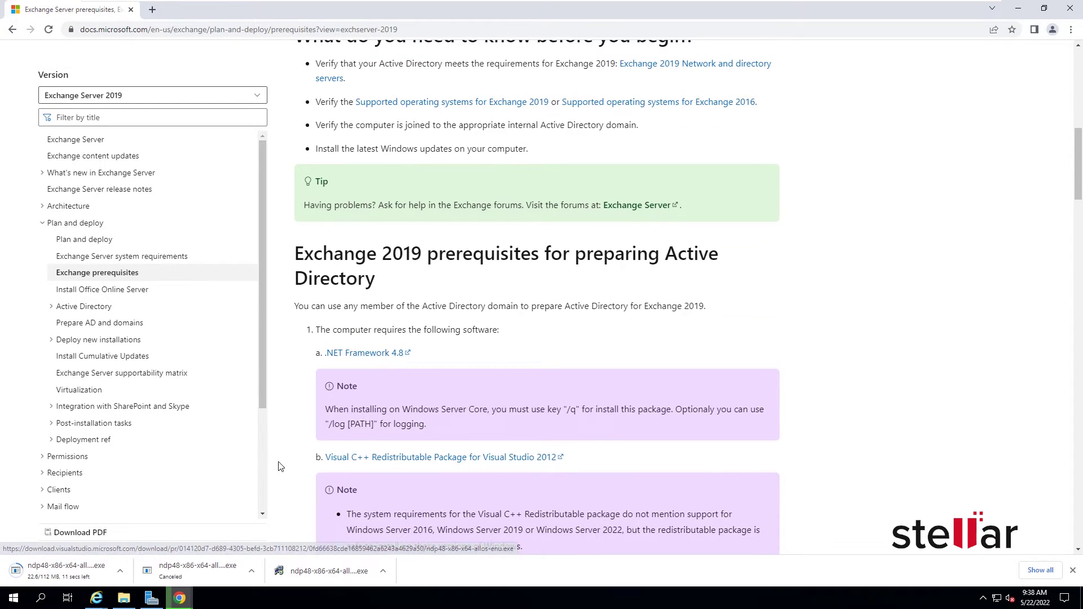
scroll(211, 516, "down", 5)
In an administrator PowerShell, install the RSAT-ADDS and Server-Media-Foundation features
left_click(12, 598)
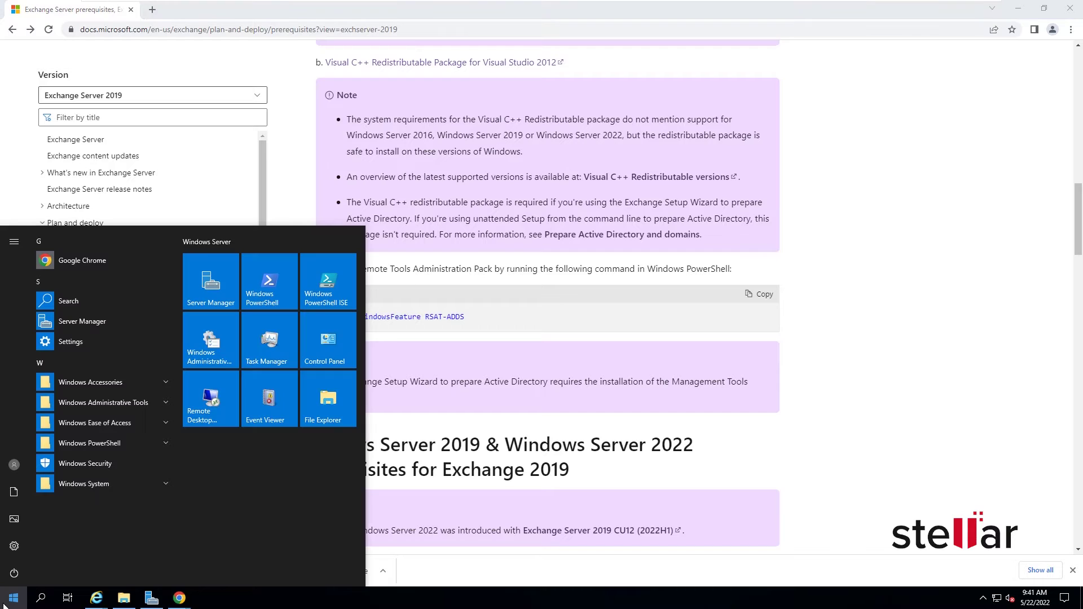
type("power")
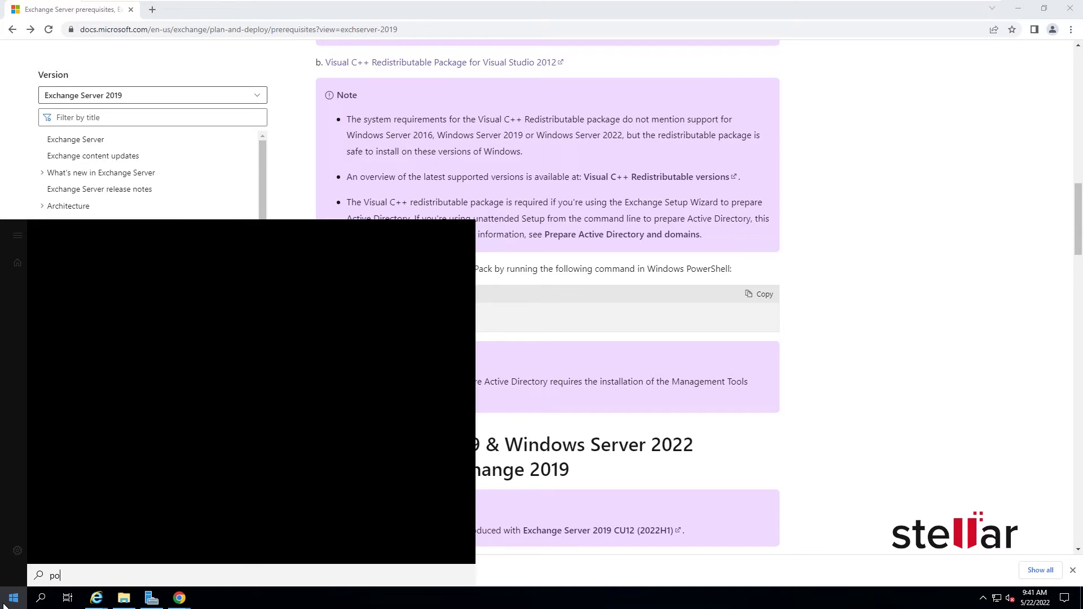
right_click(108, 335)
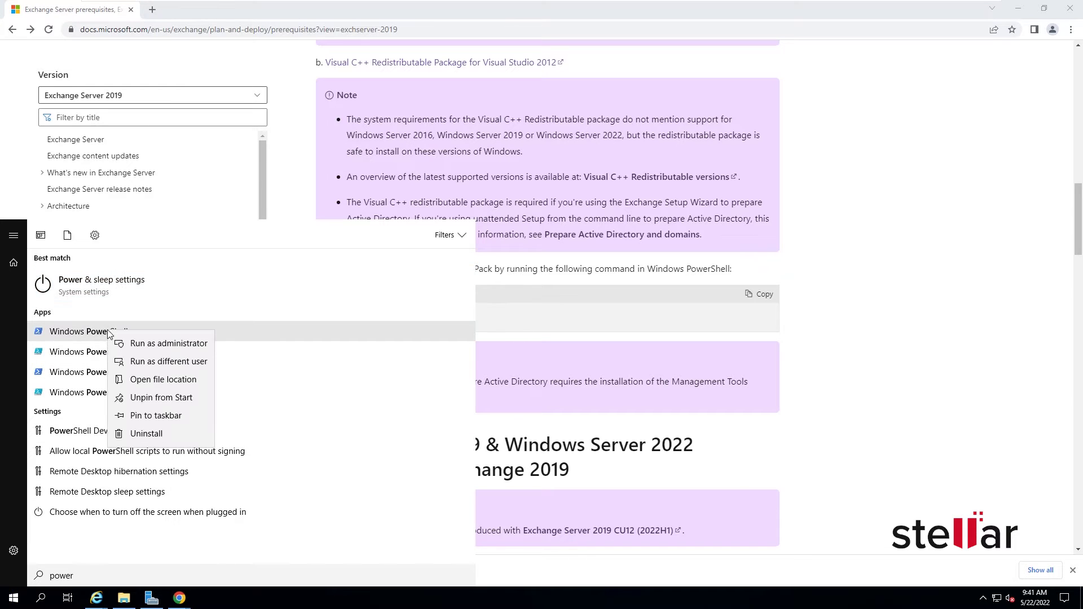
left_click(136, 346)
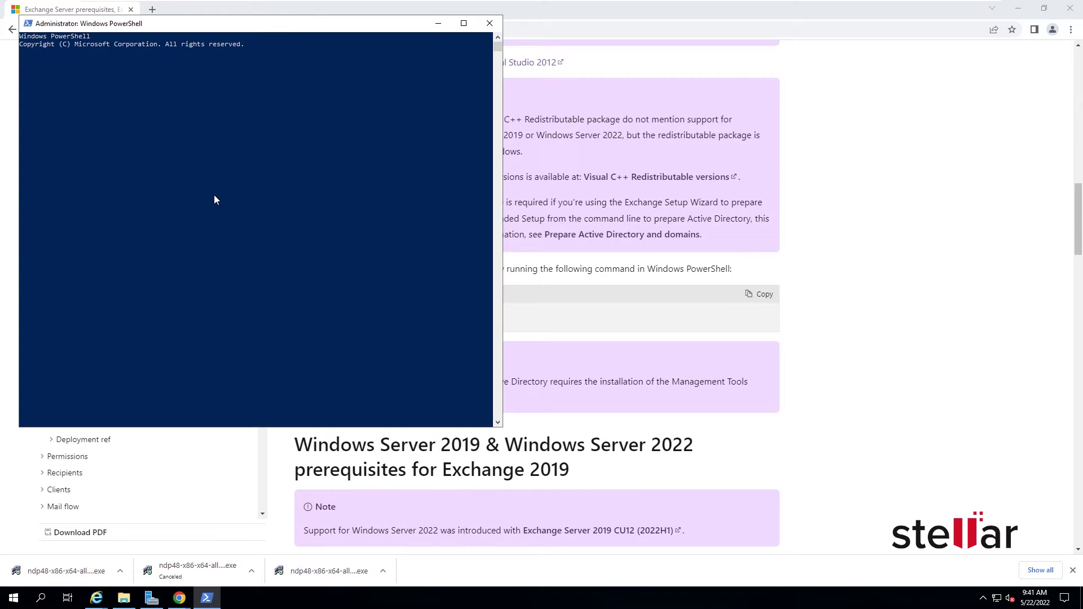
type("Install-WindowsFeature RSAT-ADDS")
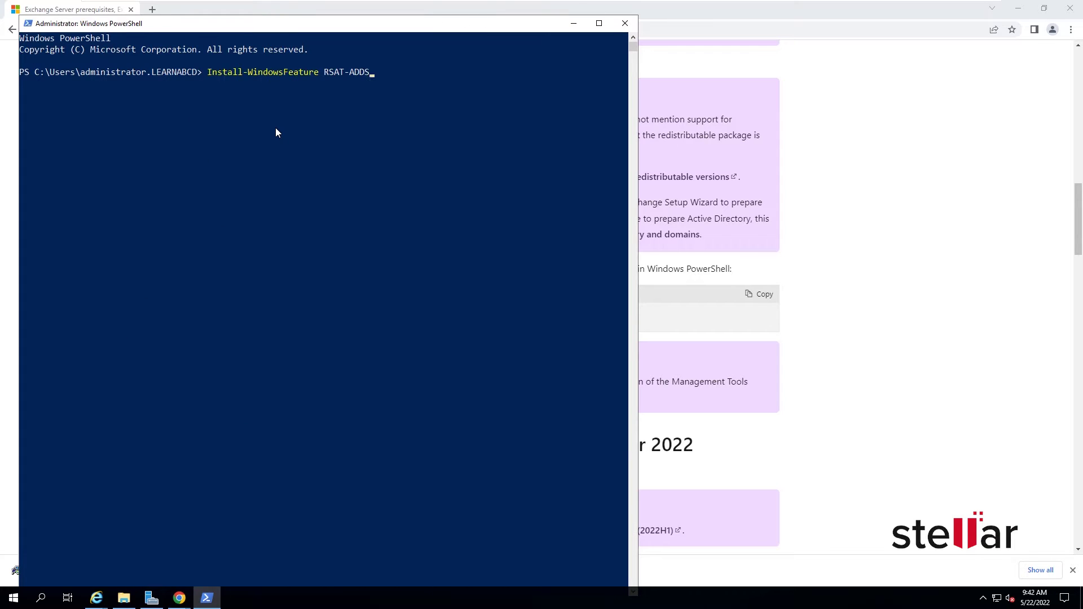
key("Return")
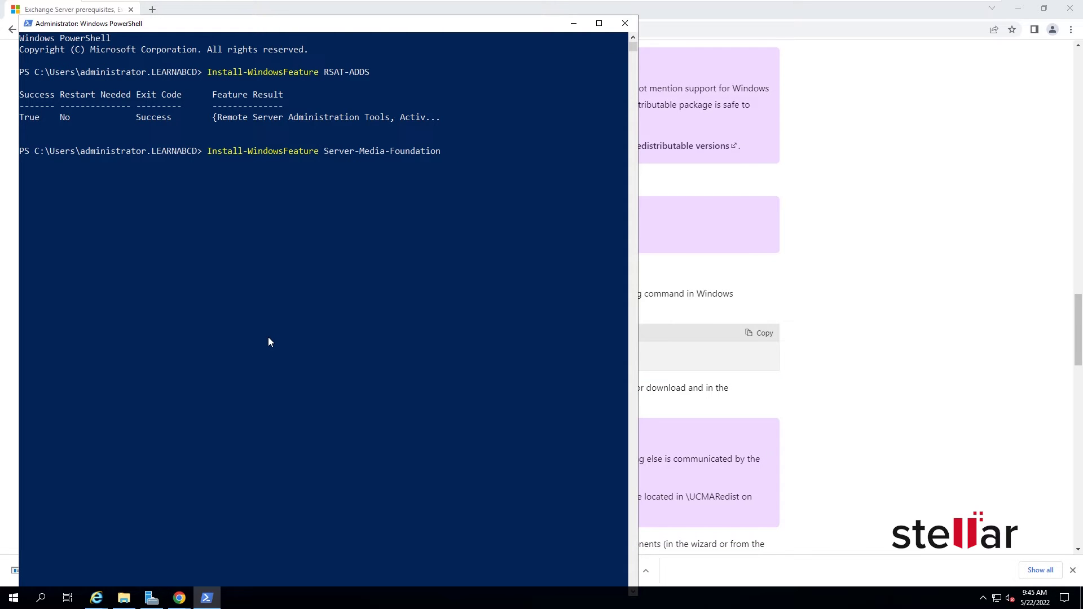
key("Return")
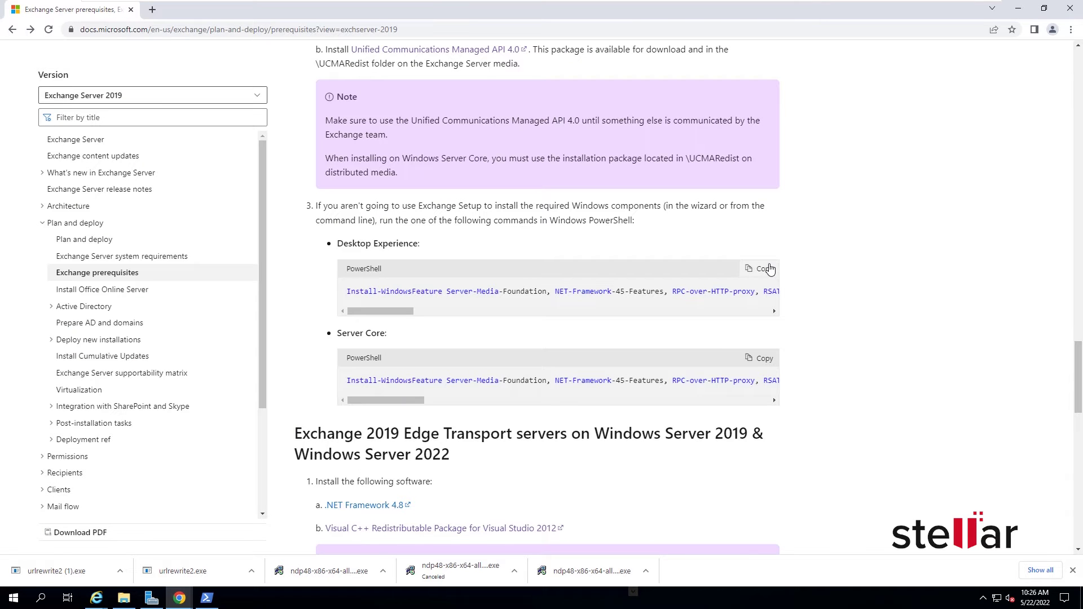
Run the copied Desktop Experience command installing the full Exchange prerequisite feature list
left_click(766, 269)
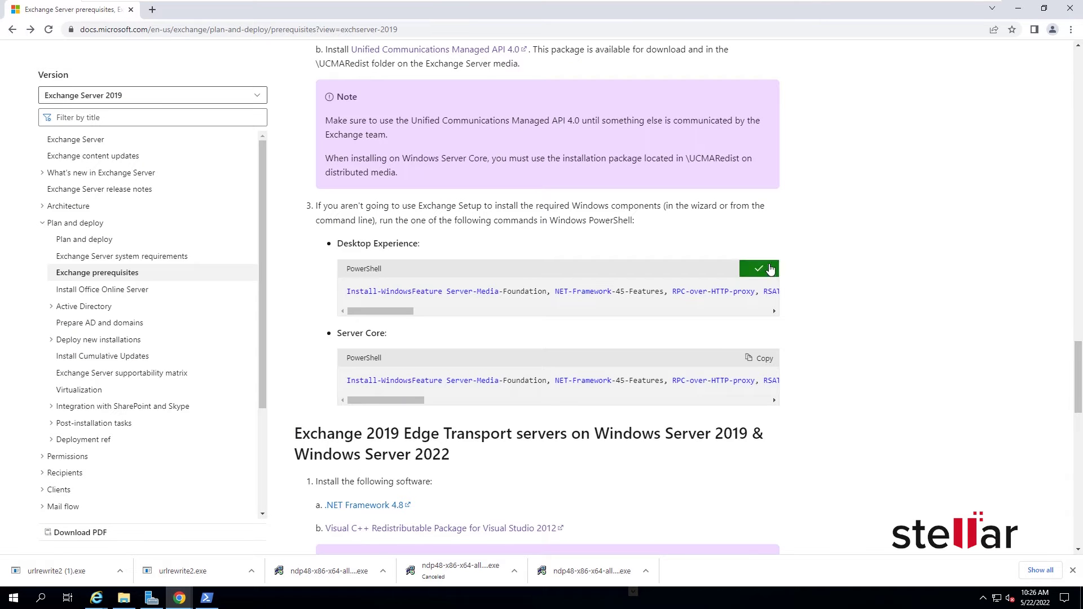
left_click(206, 598)
right_click(312, 272)
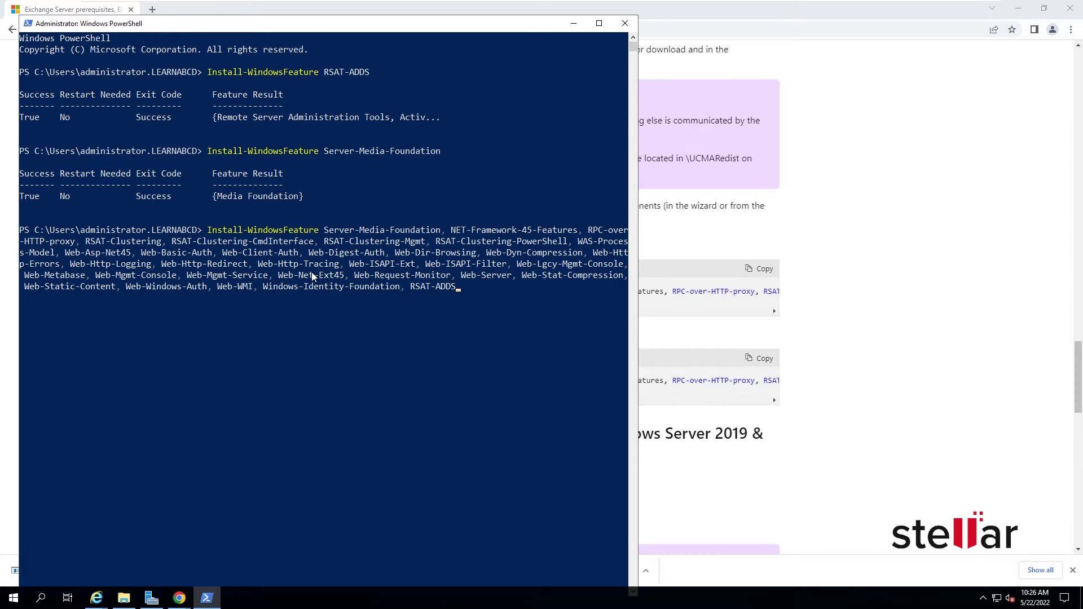
key("Return")
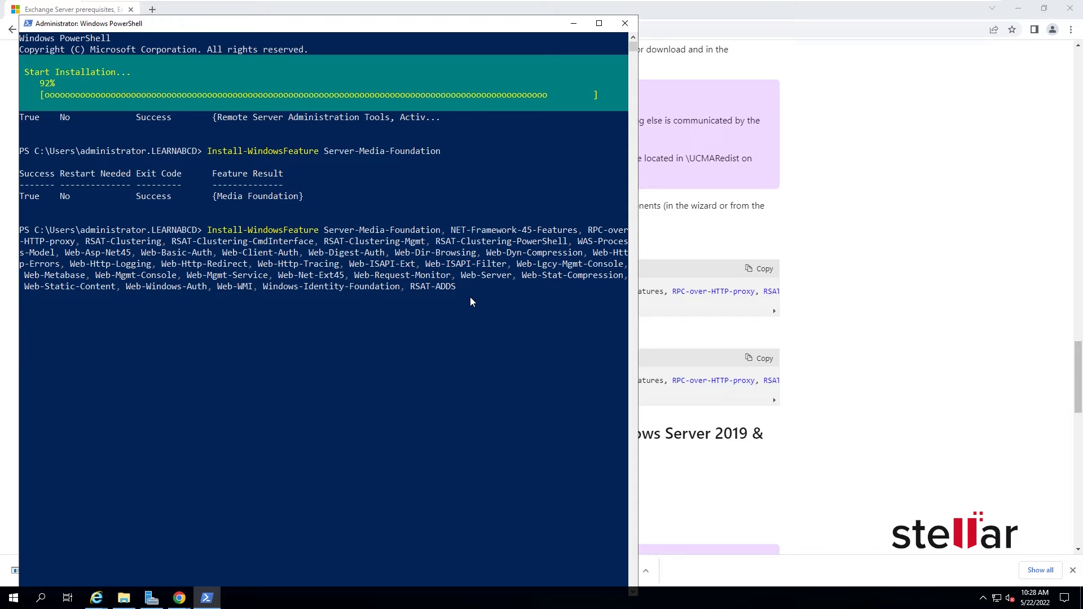
left_click(574, 23)
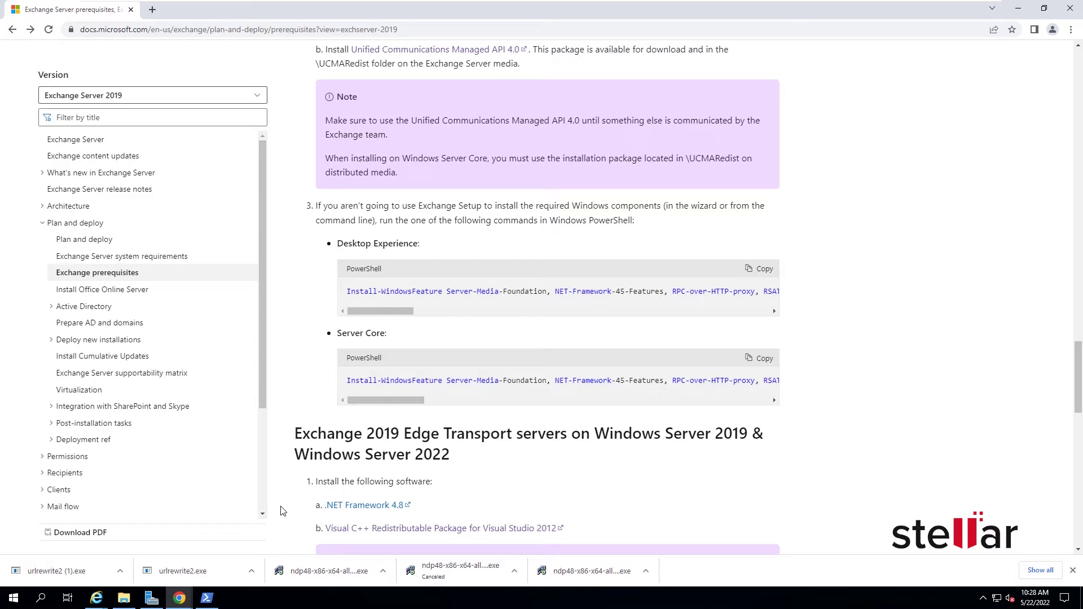
Install .NET Framework 4.8 and the Visual C++ 2012 redistributable from Downloads
left_click(1019, 9)
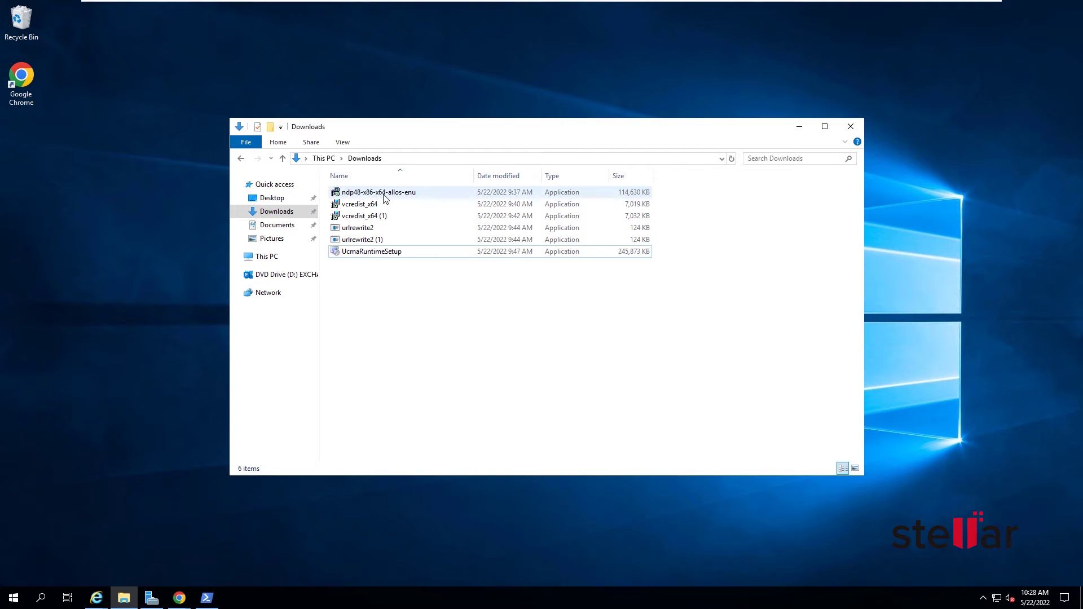
double_click(378, 192)
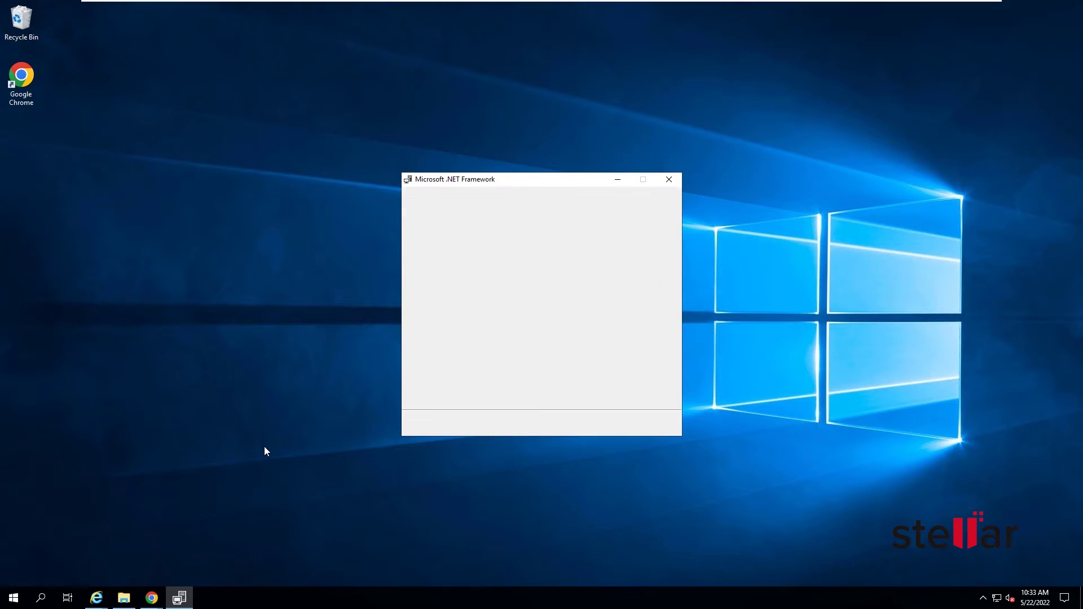
left_click(658, 425)
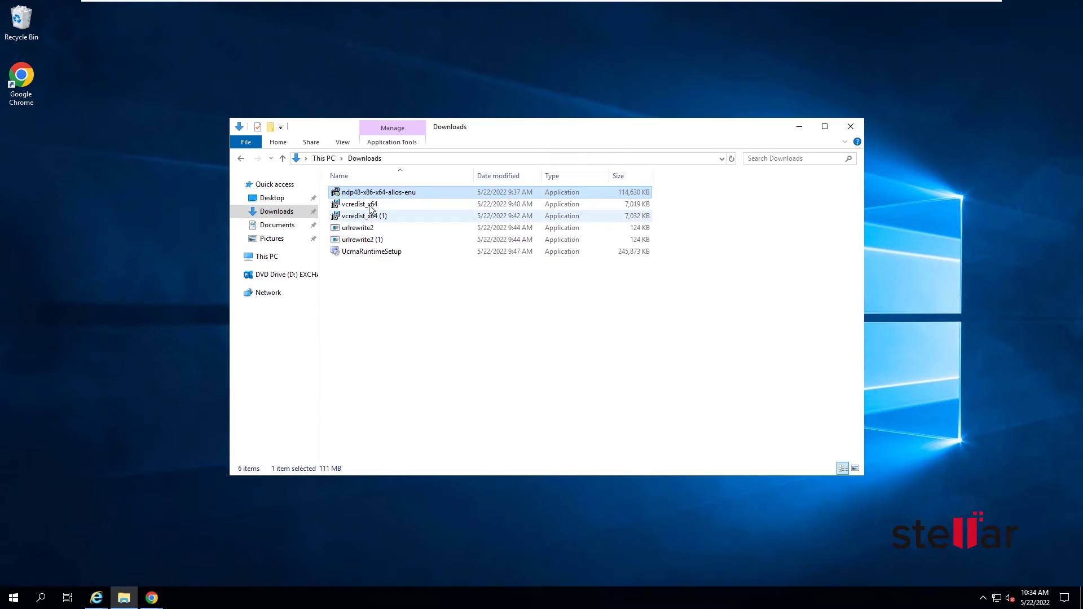
double_click(360, 204)
left_click(416, 346)
left_click(603, 365)
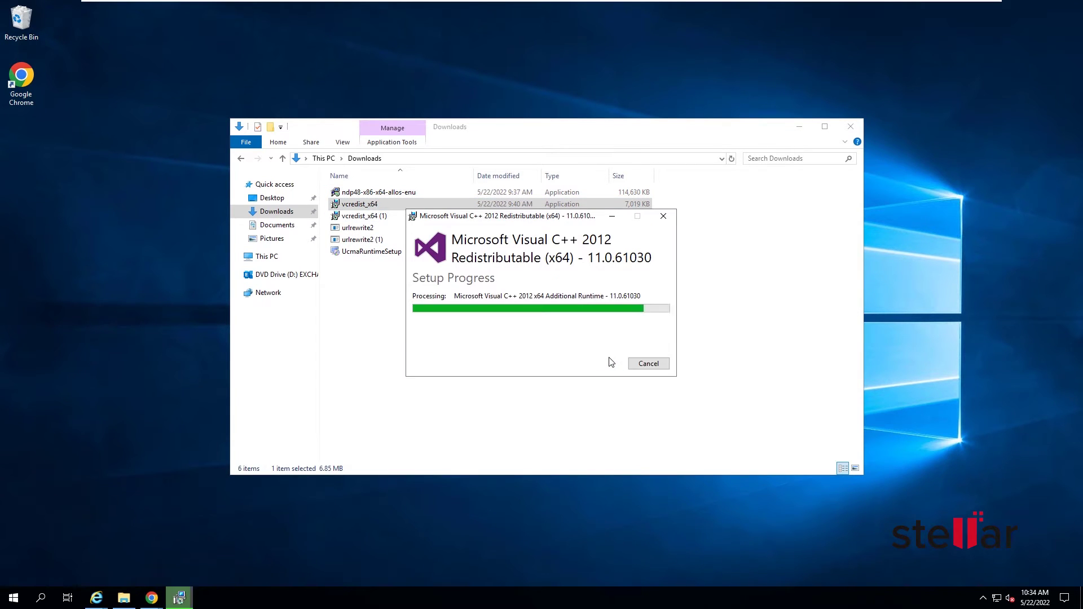
left_click(364, 216)
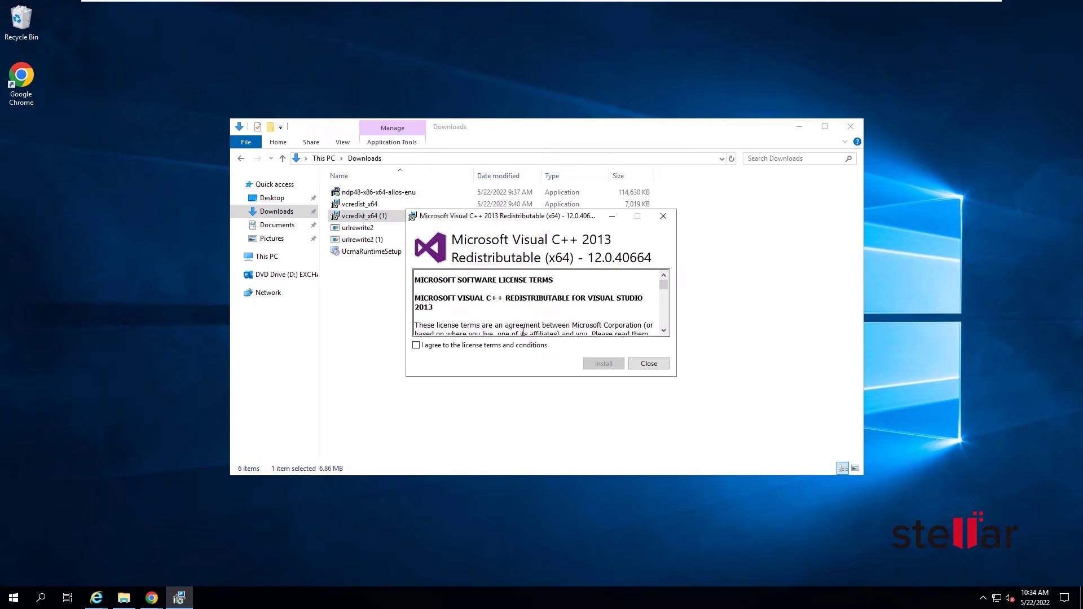
Install the Visual C++ 2013 redistributable and start the URL Rewrite (urlrewrite2) installation
left_click(510, 352)
left_click(603, 364)
left_click(649, 364)
double_click(358, 228)
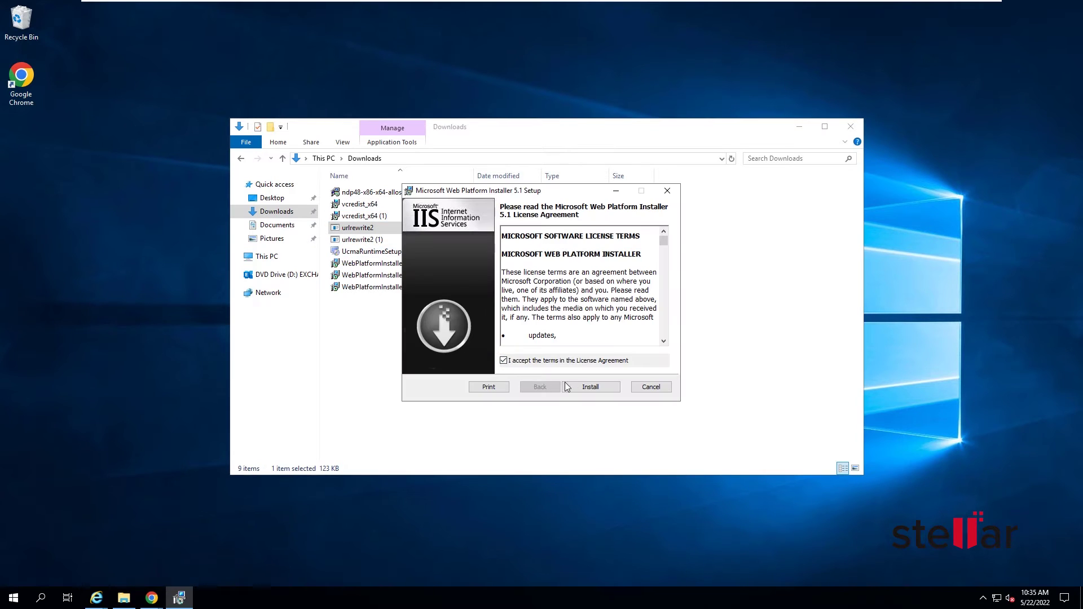
left_click(528, 383)
left_click(582, 387)
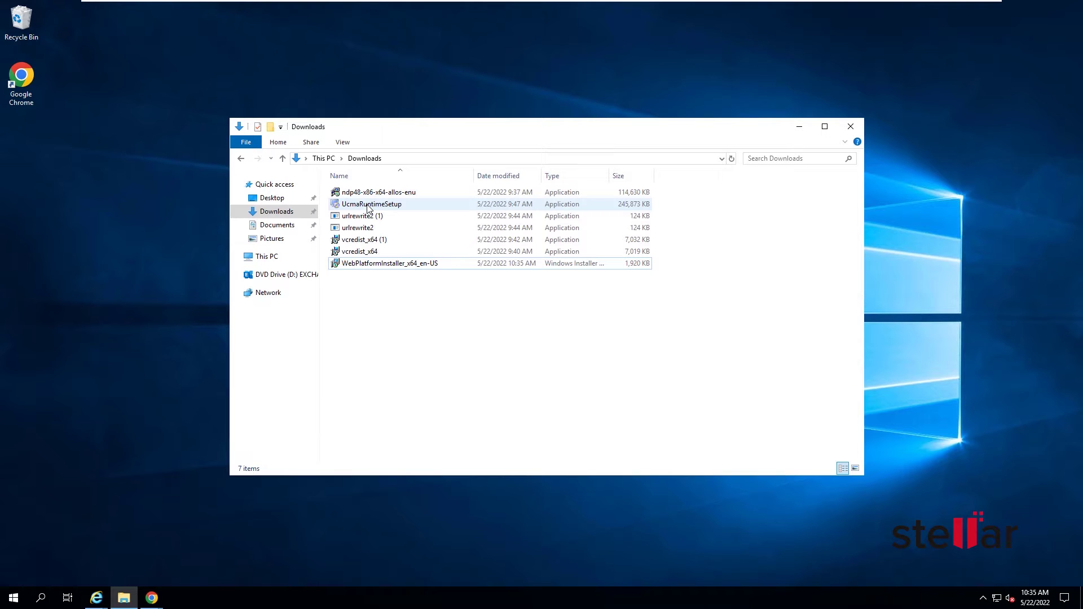
Install the Unified Communications Managed API 4.0 Runtime, accepting its license
double_click(368, 204)
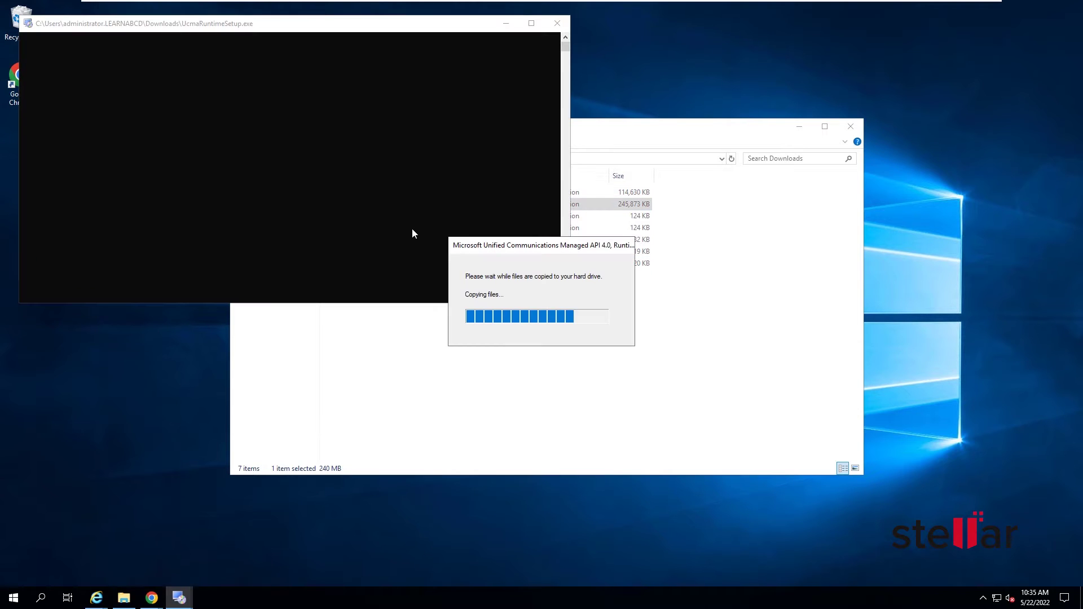
left_click(605, 424)
left_click(488, 355)
left_click(606, 424)
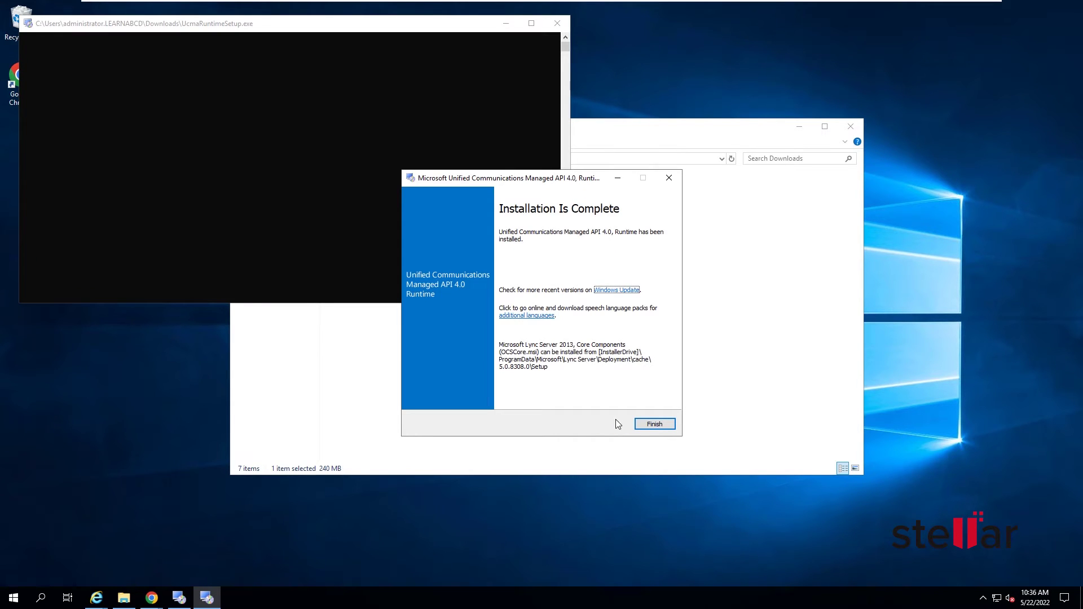
left_click(653, 423)
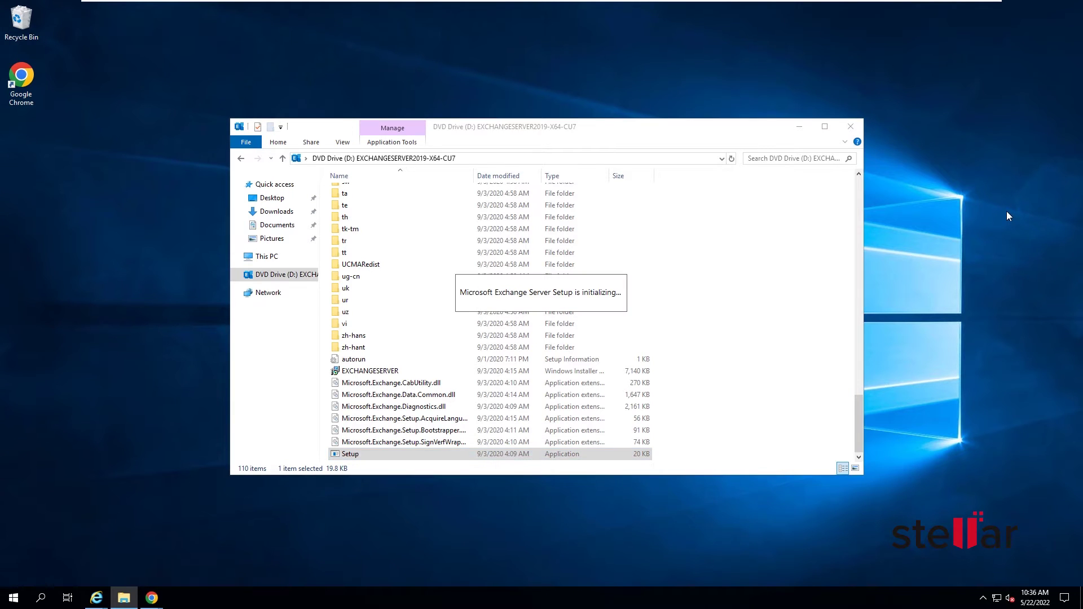
Advance Exchange Setup past Check for Updates and Downloading Updates to file copying
left_click(708, 458)
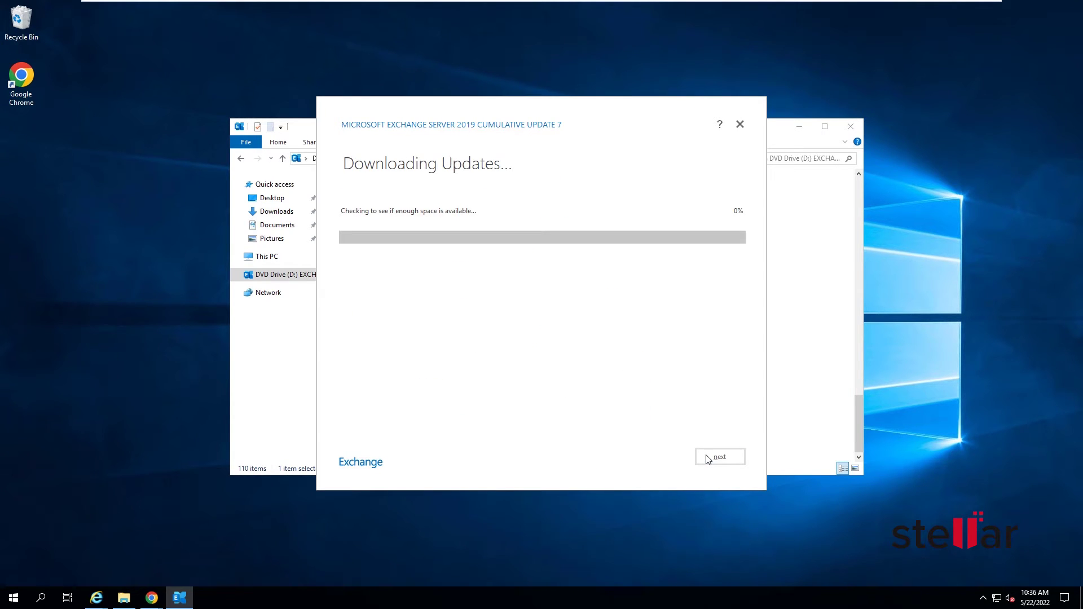
left_click(799, 127)
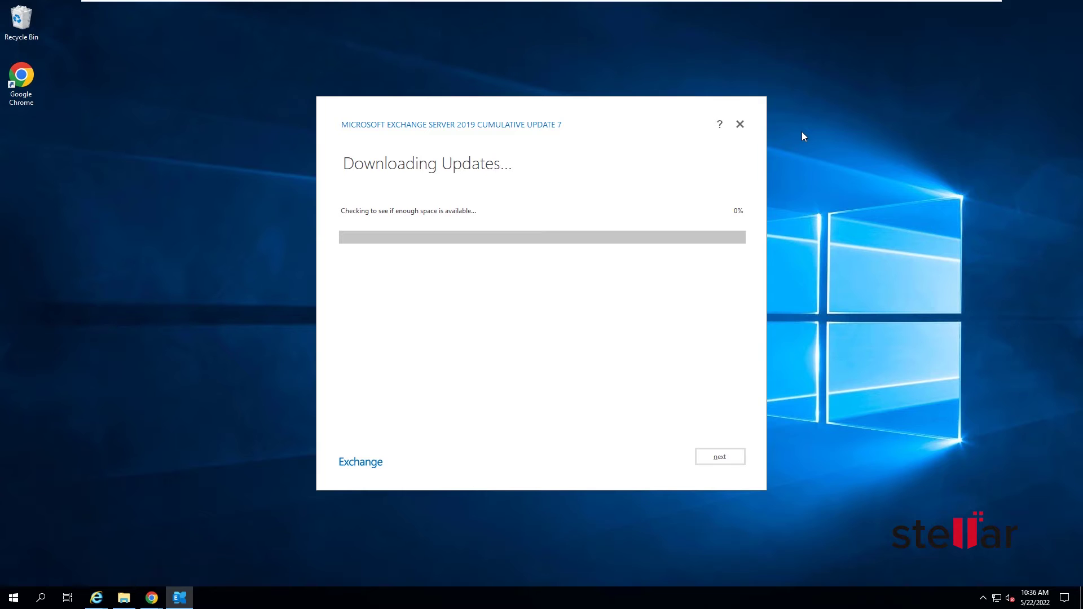
left_click(720, 458)
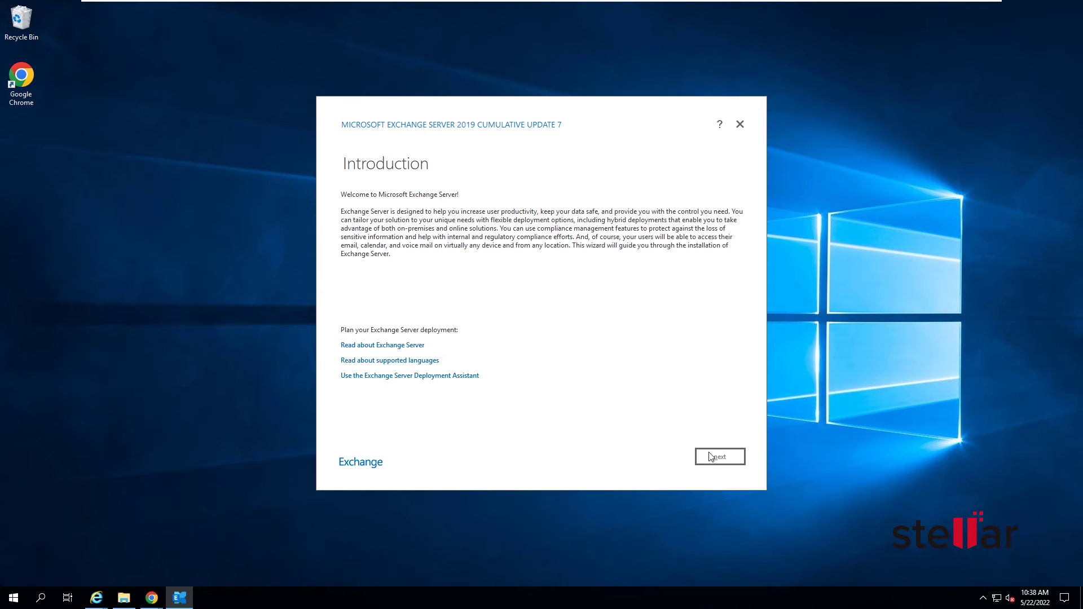
Accept the Exchange license agreement and keep the recommended settings
left_click(711, 458)
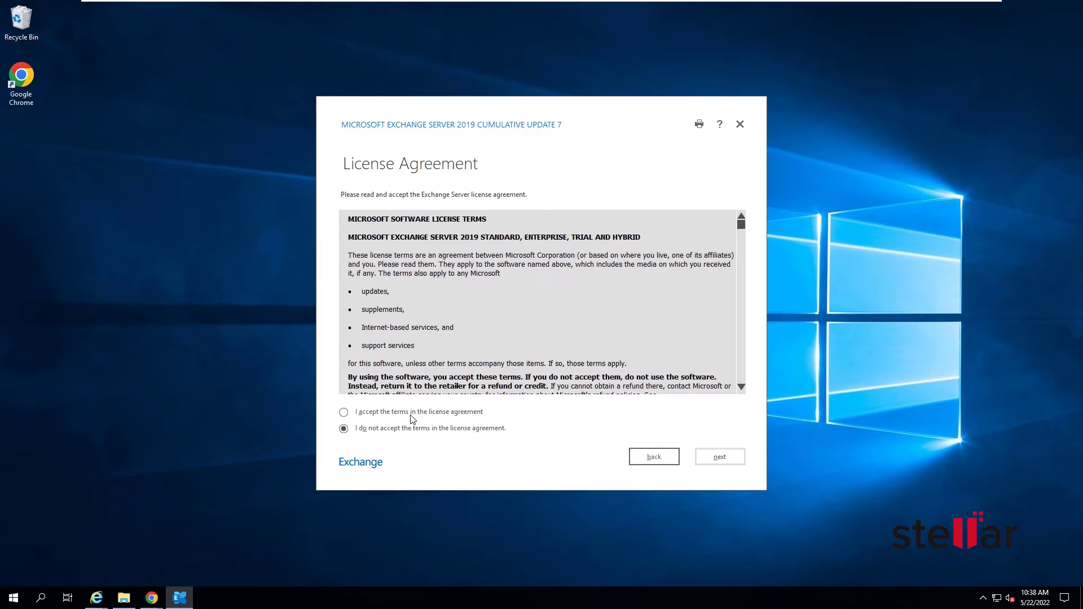
left_click(343, 412)
left_click(719, 457)
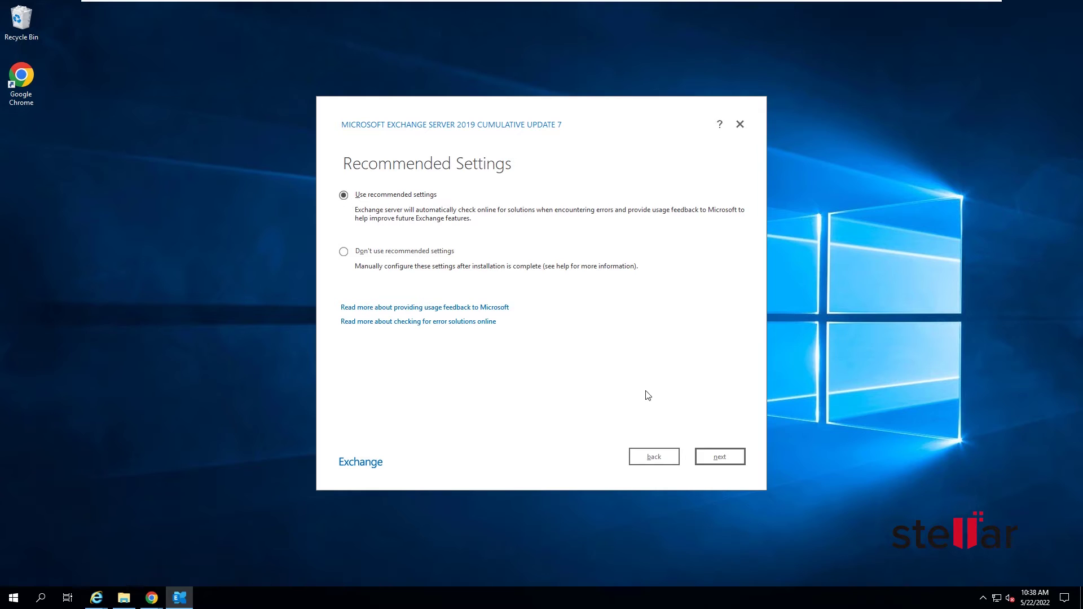
left_click(722, 458)
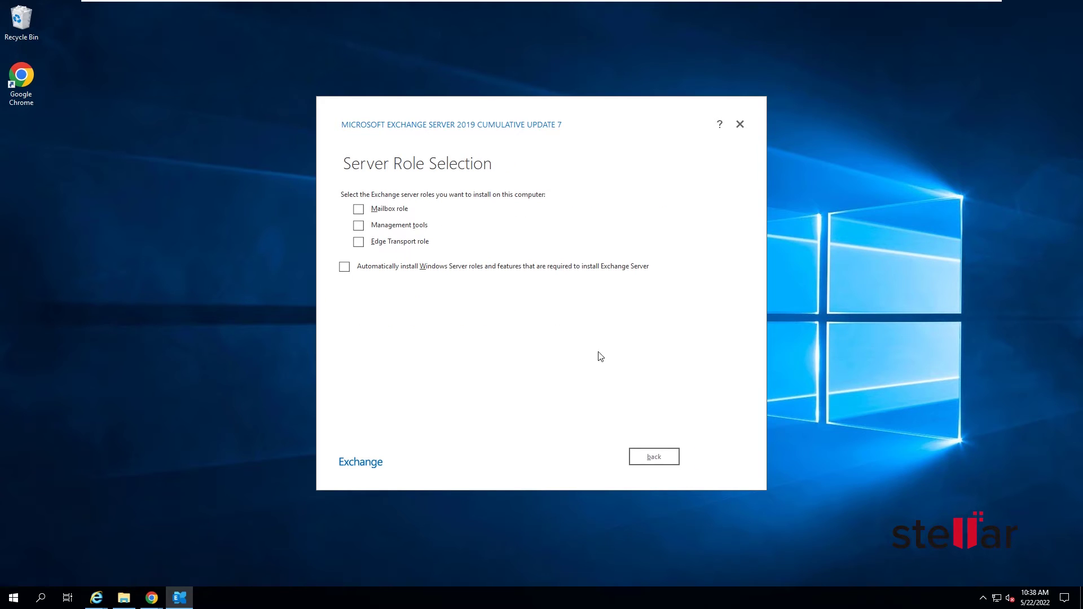
Select the Mailbox role, keep the default install path and leave malware scanning enabled
left_click(360, 210)
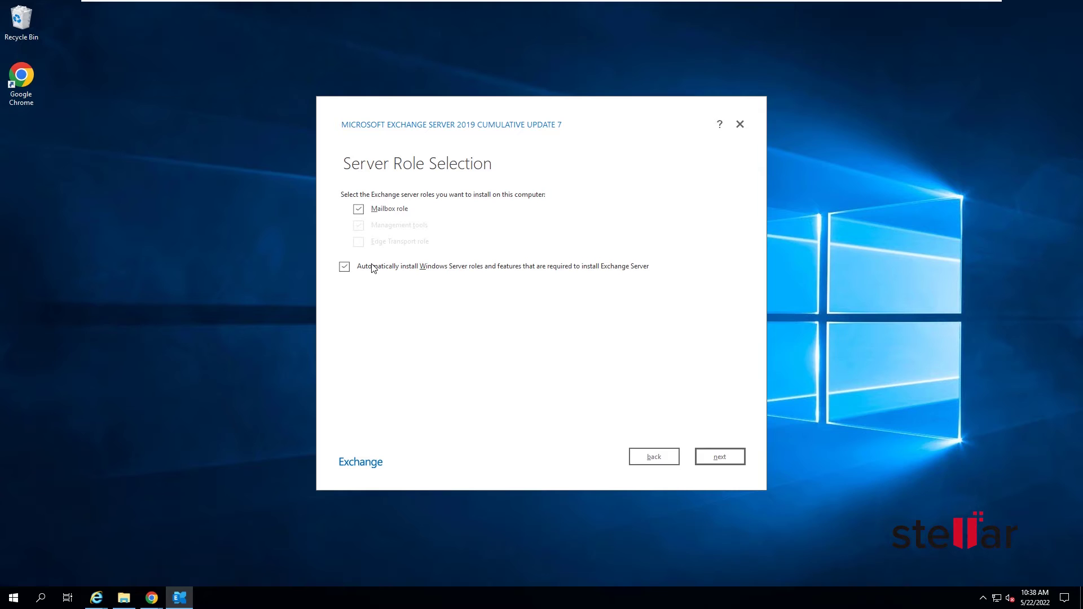
left_click(720, 458)
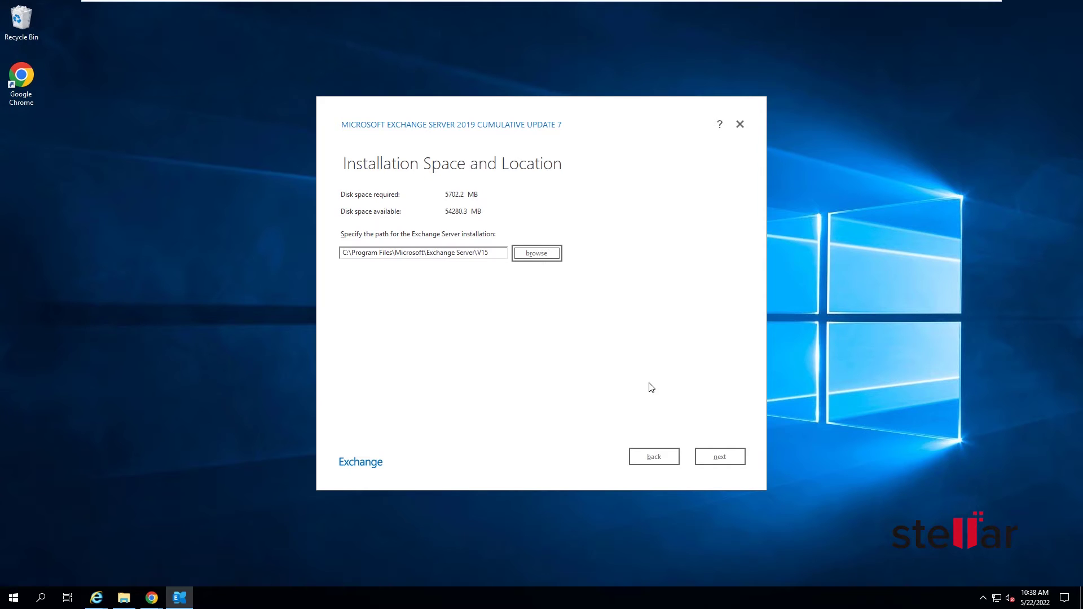
left_click(703, 463)
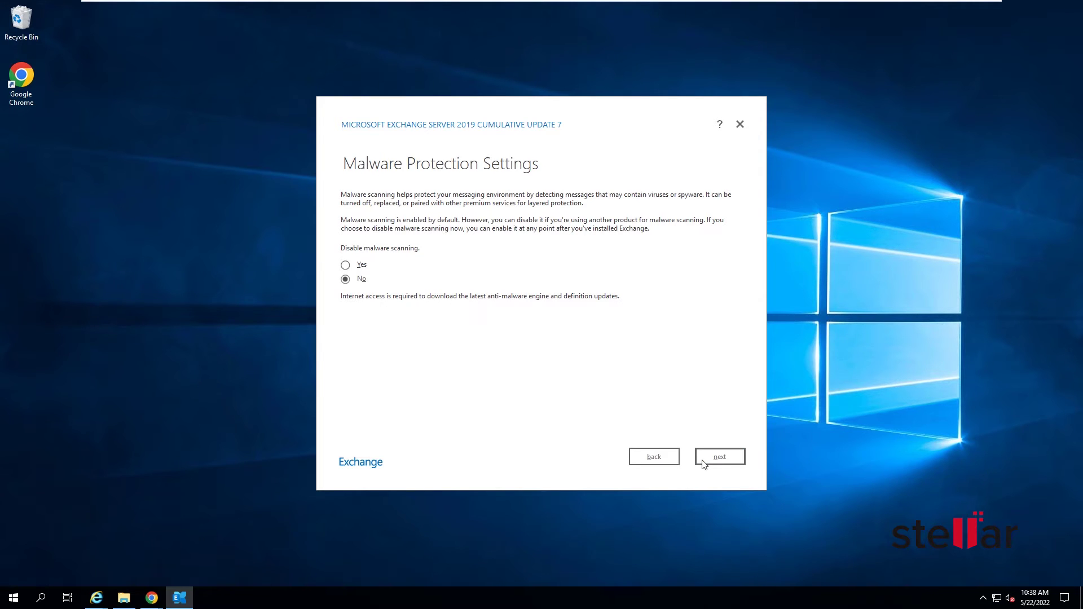
left_click(703, 464)
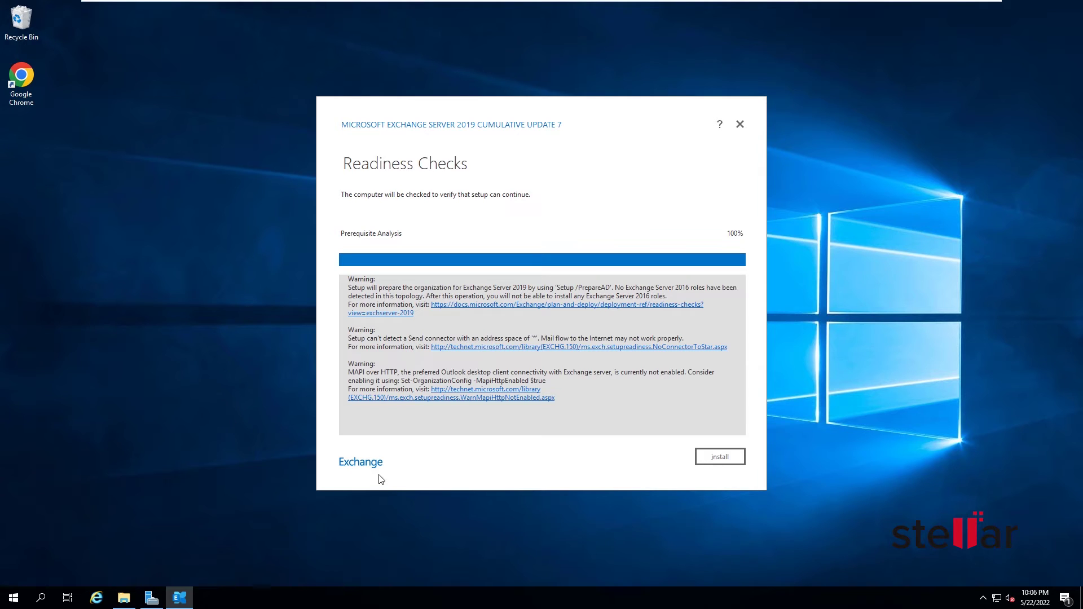
Install Exchange, then finish with 'Launch Exchange Administration Center' ticked
left_click(720, 457)
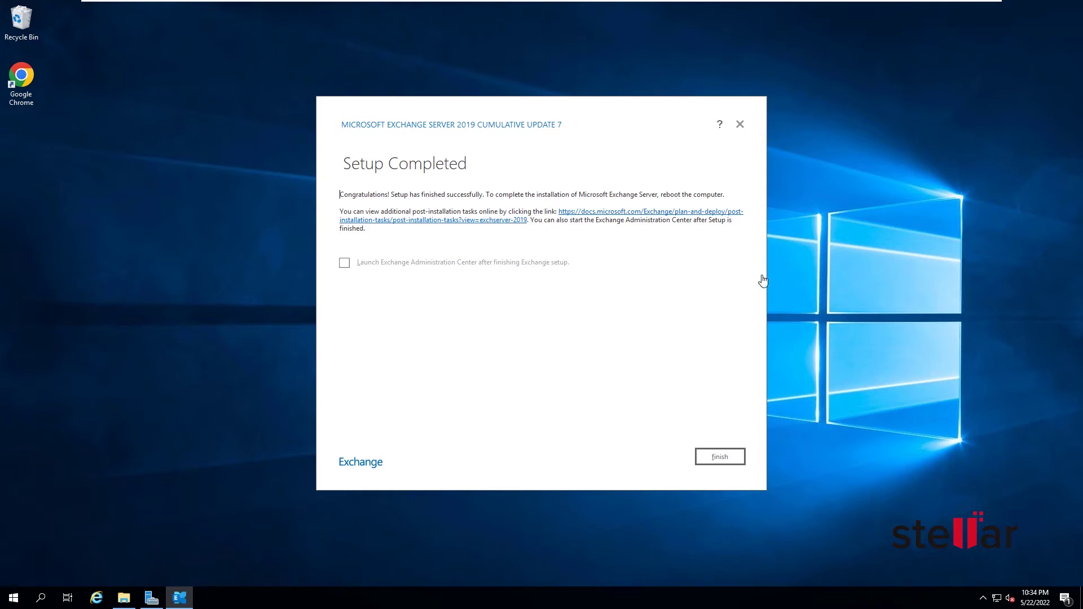
left_click(345, 263)
left_click(719, 457)
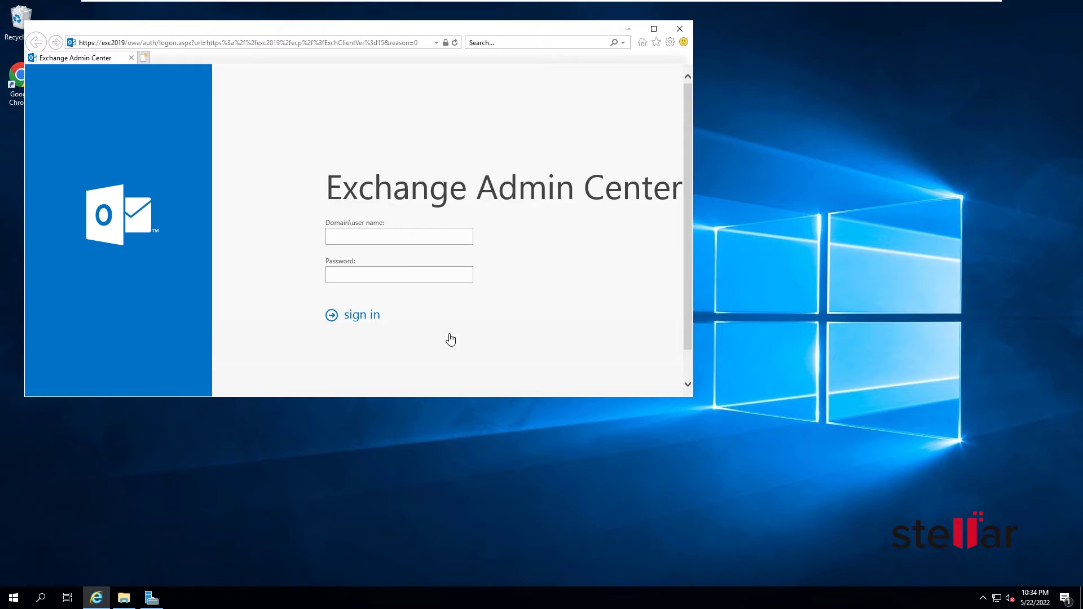
Sign in to Exchange Admin Center as the learnabcd administrator with its password
double_click(652, 34)
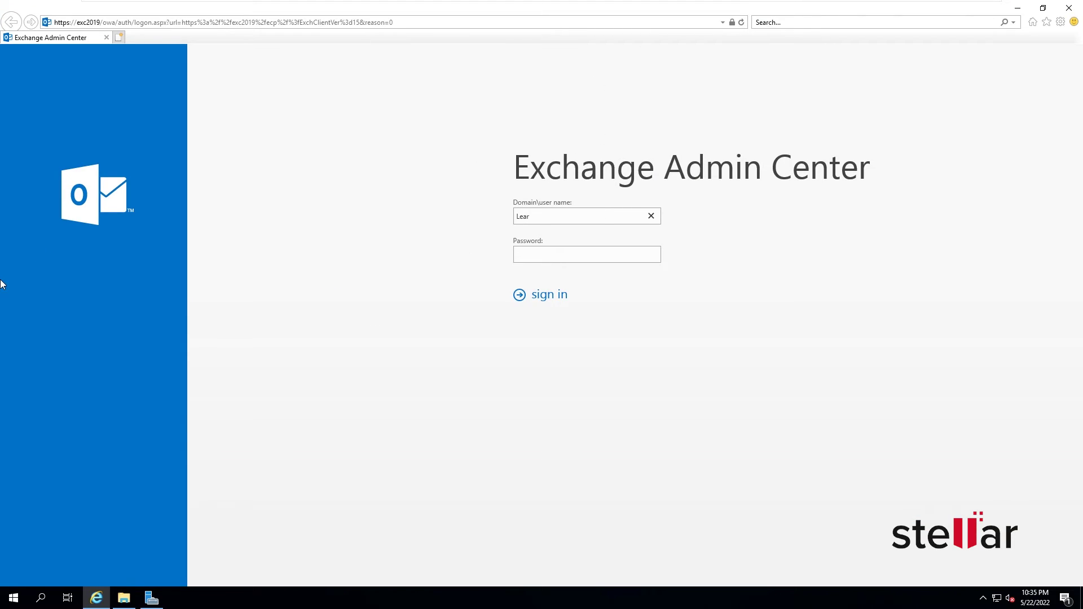
type("\\administrator")
key("Tab")
key("Return")
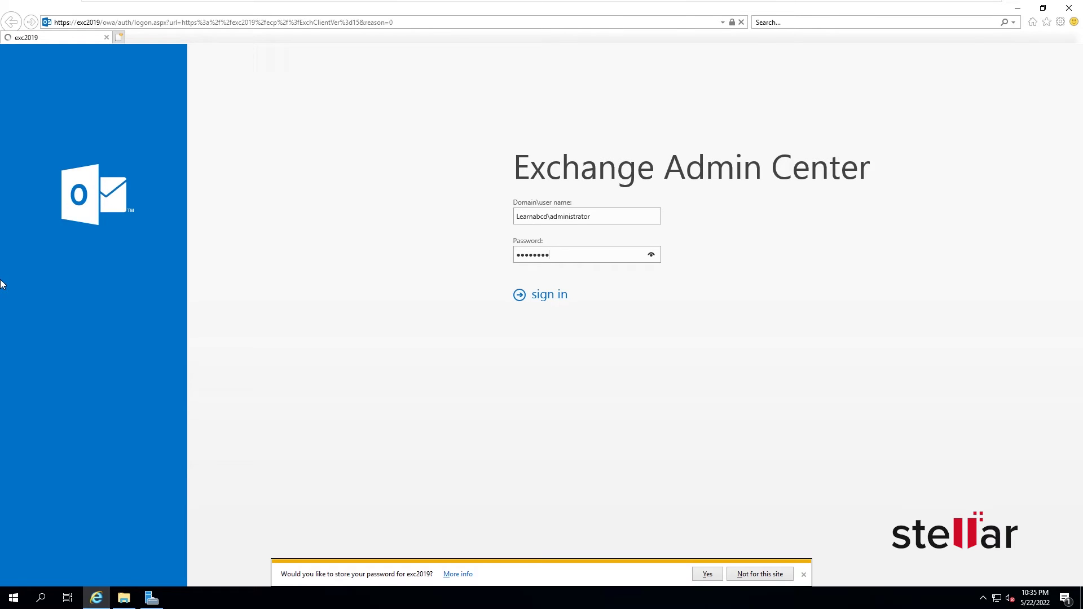
Create mailbox database NewDB1 hosted on EXC2019 and acknowledge the post-save warning
left_click(25, 292)
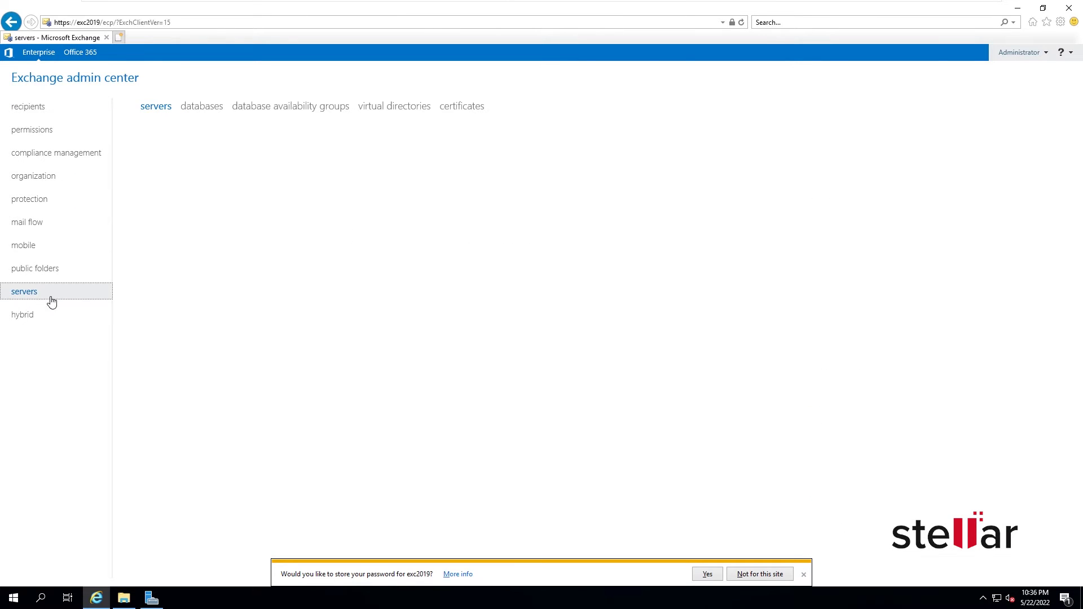
left_click(200, 106)
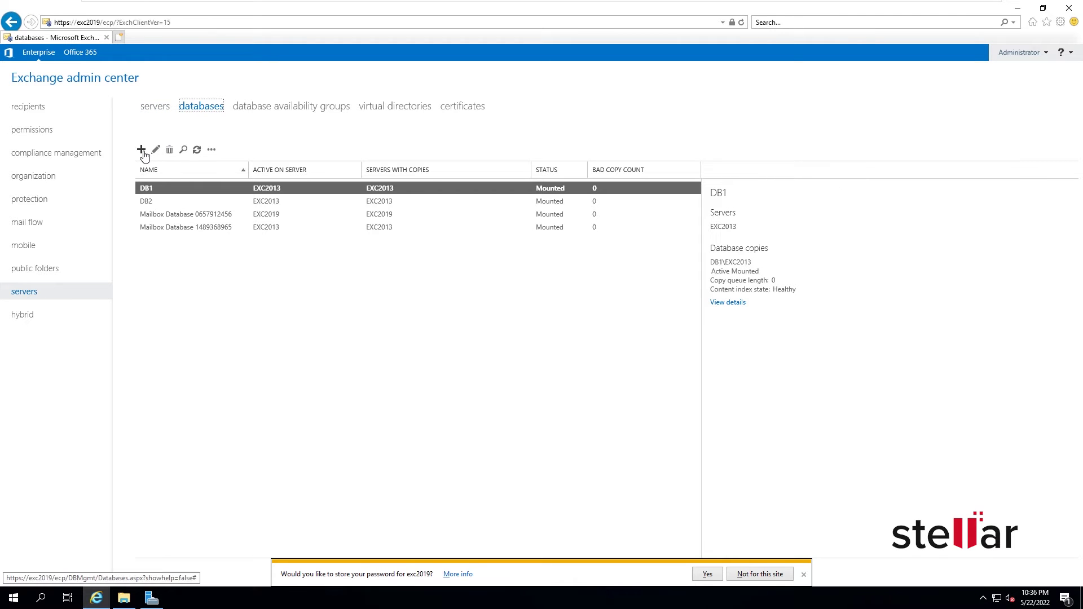
left_click(141, 150)
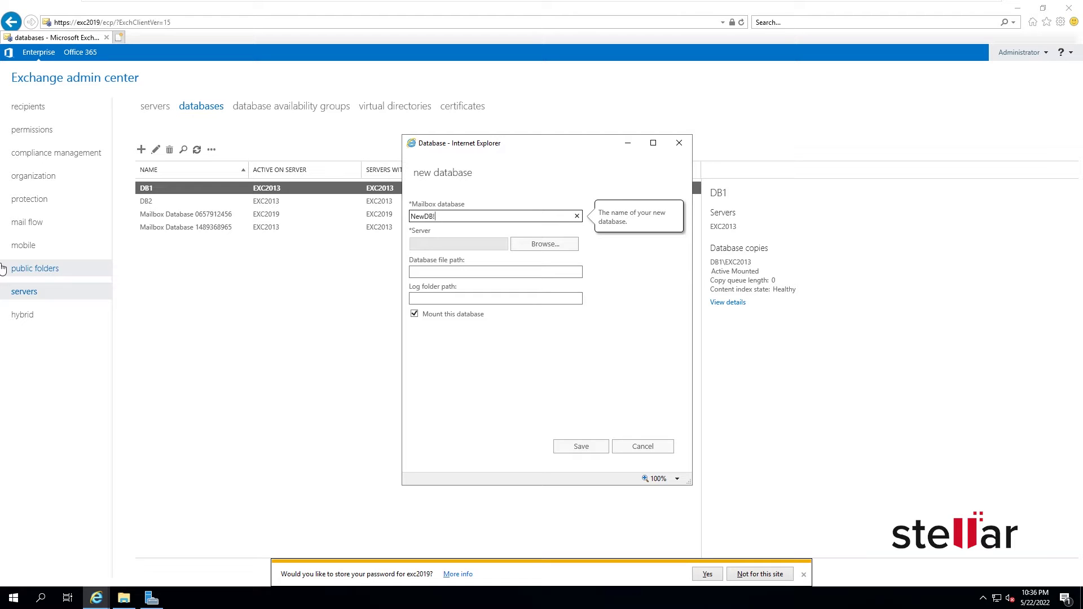
left_click(544, 244)
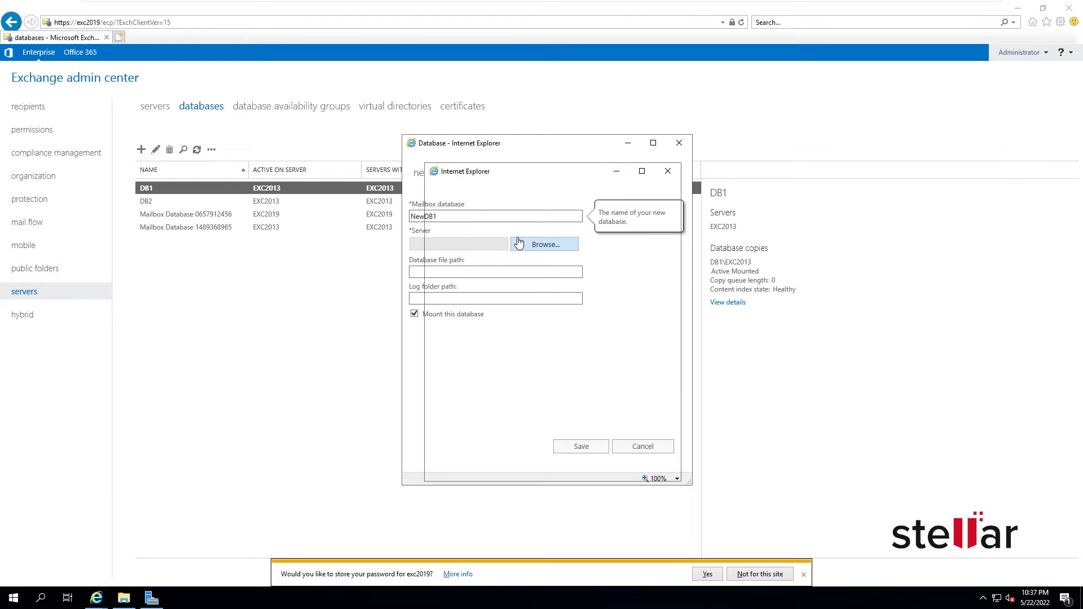
left_click(525, 230)
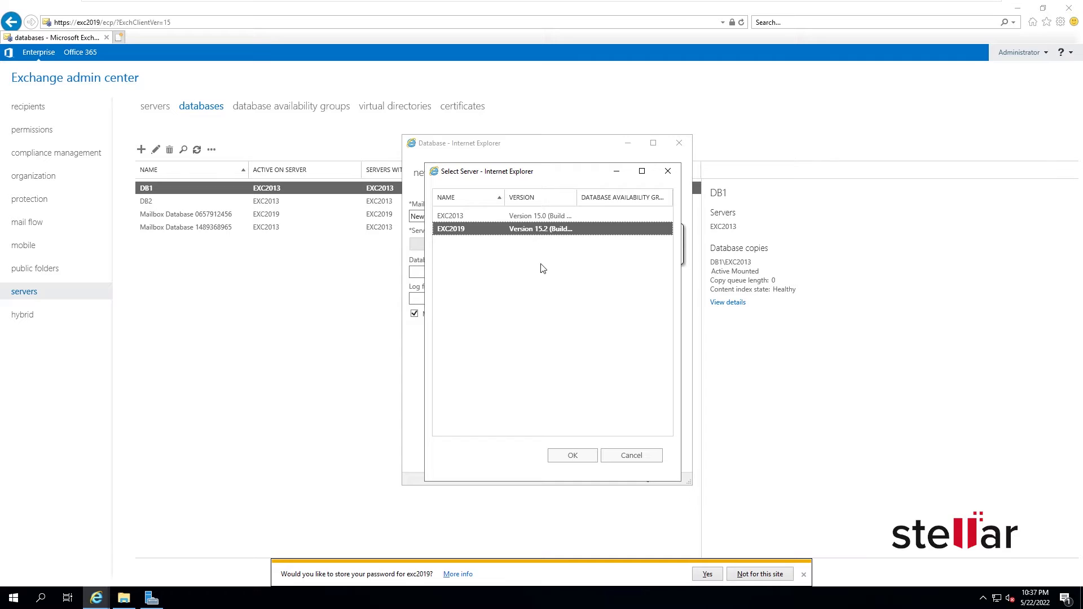
left_click(572, 455)
left_click(582, 447)
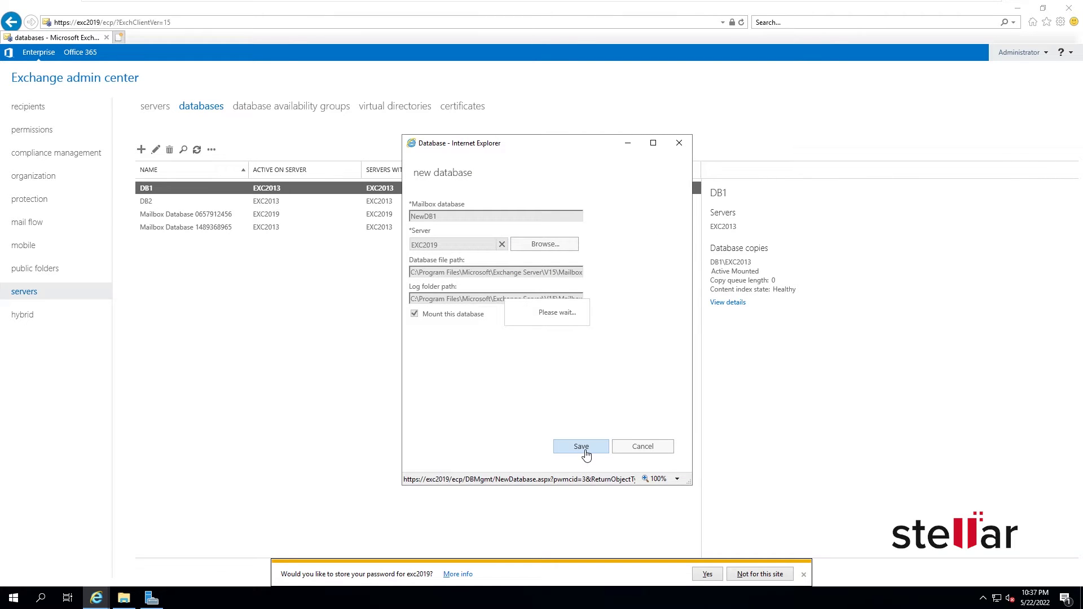
left_click(611, 378)
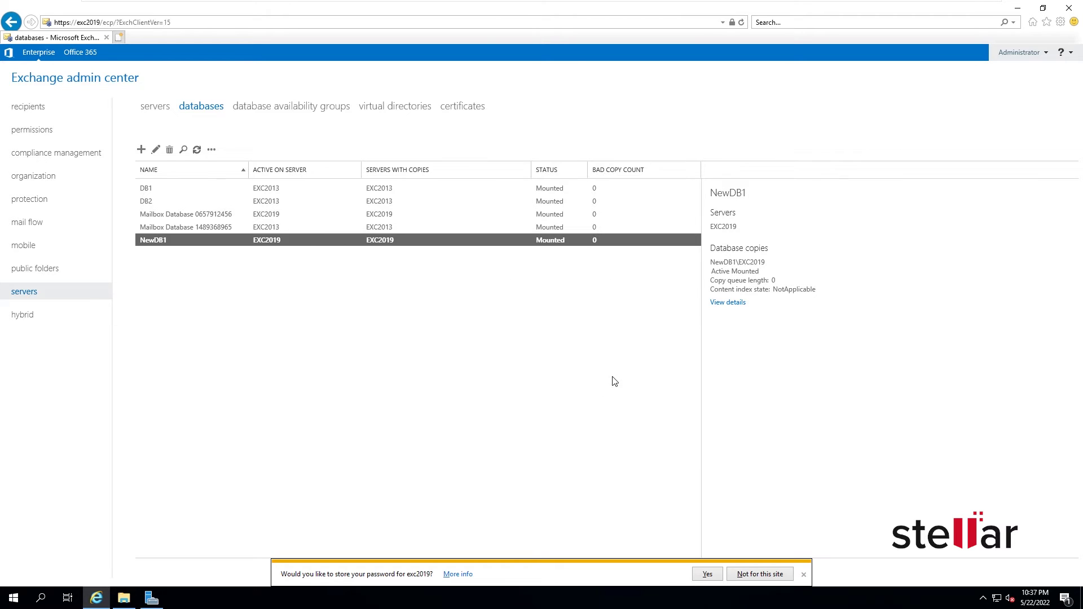
Add a second mailbox database, NewDB2, hosted on server EXC2019
left_click(141, 150)
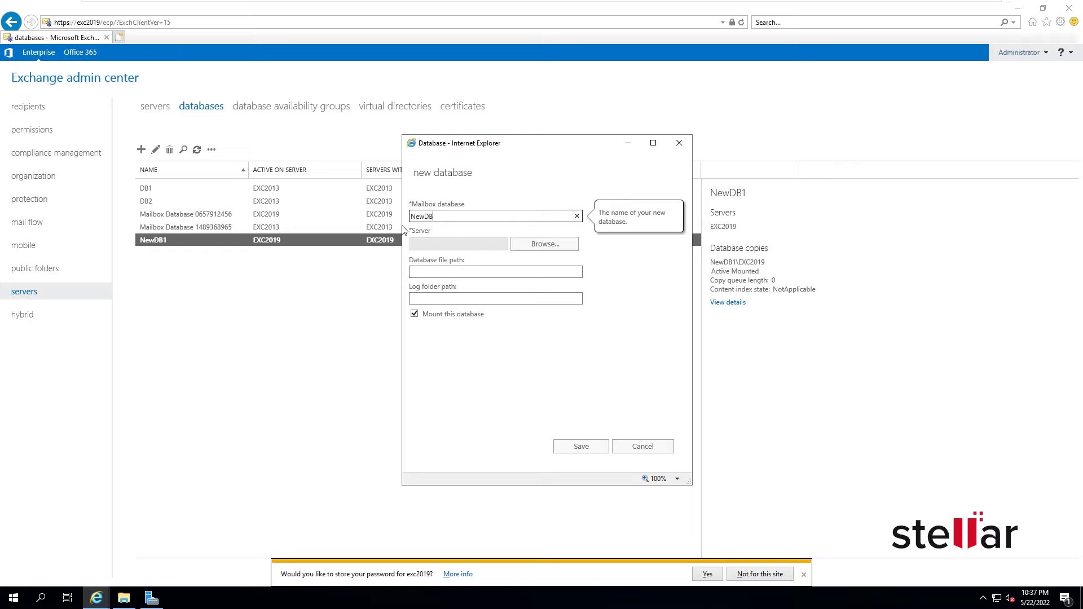
type("2")
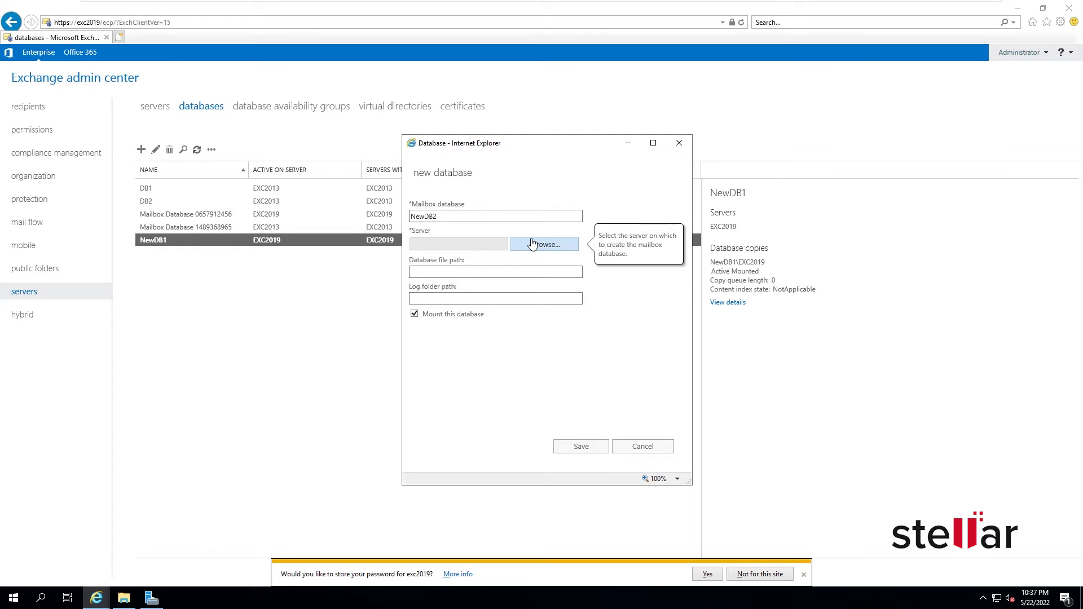
left_click(544, 244)
left_click(458, 229)
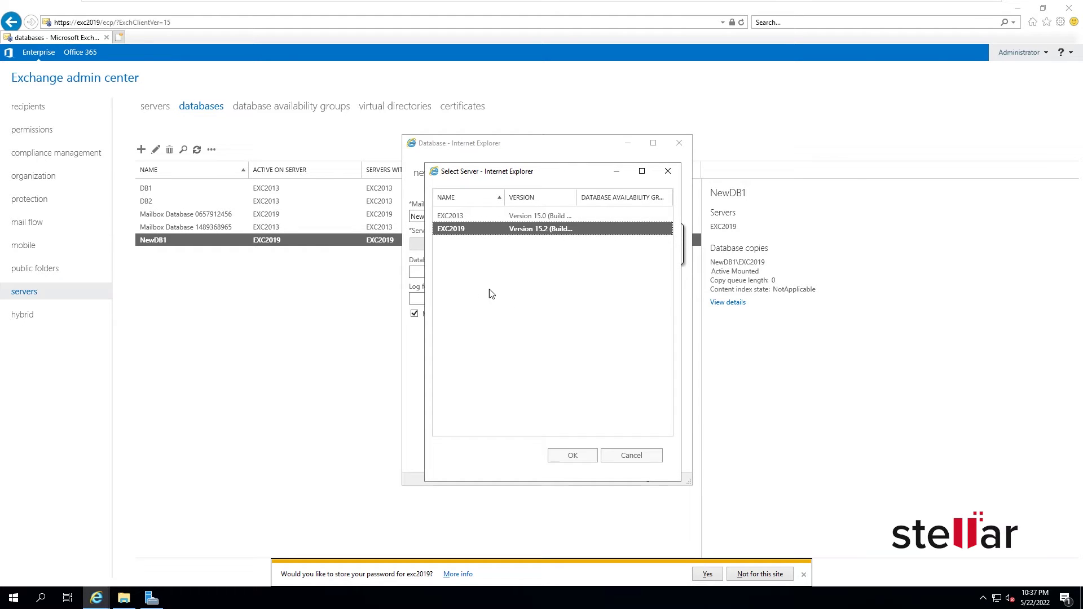
left_click(573, 455)
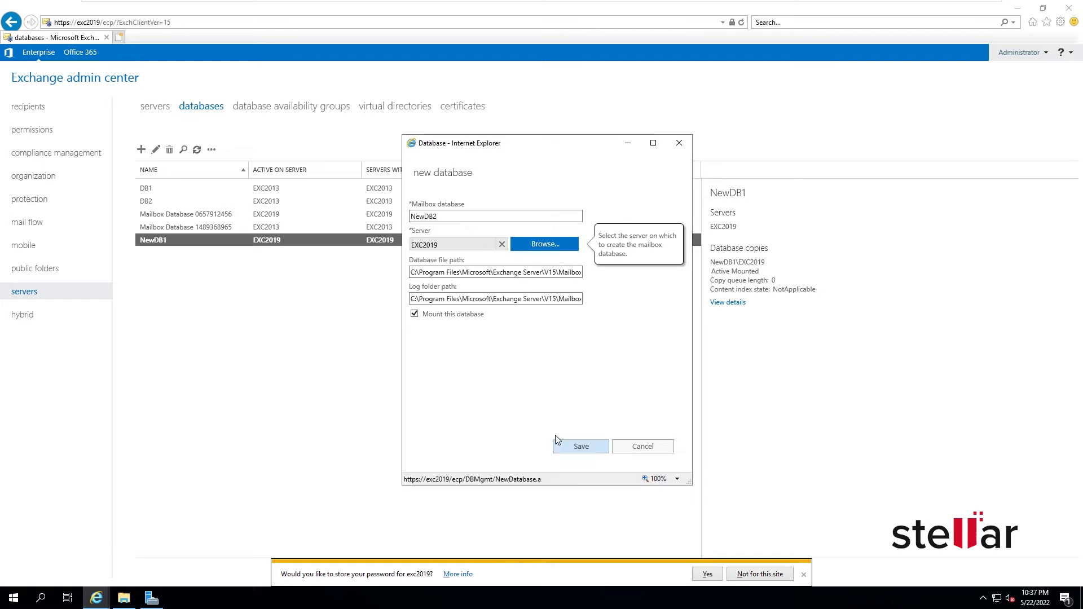
left_click(580, 447)
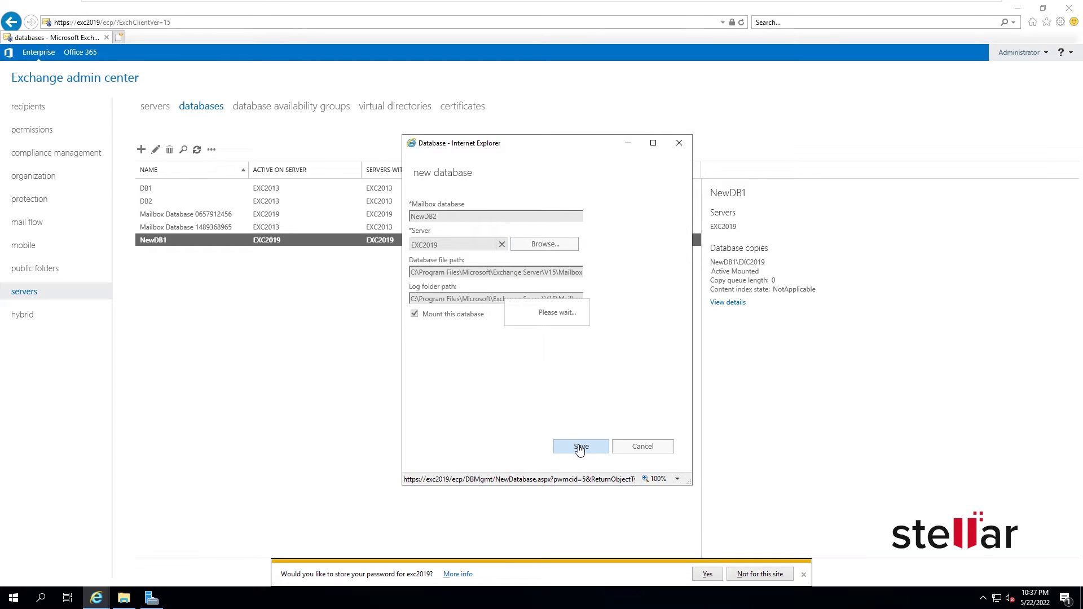
Review EXC2019's virtual directories, including the ecp directory details
left_click(394, 106)
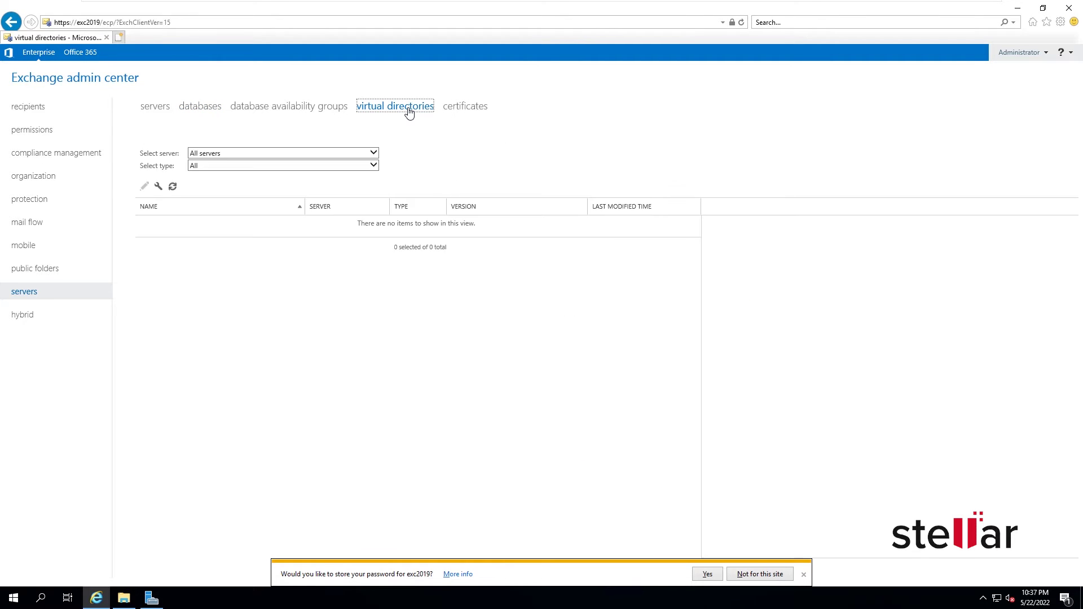
left_click(283, 153)
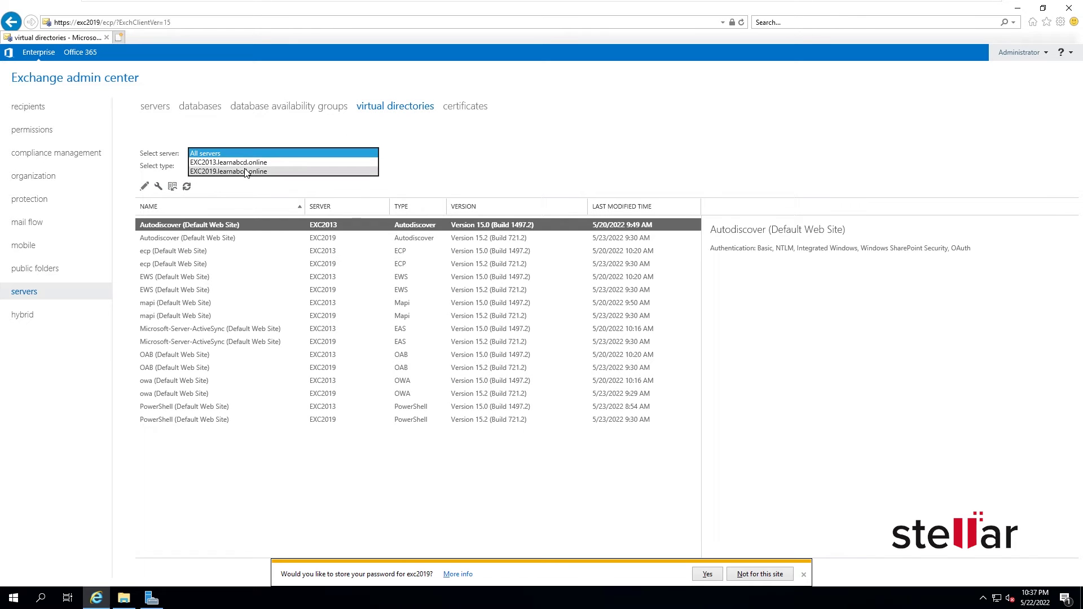
left_click(247, 172)
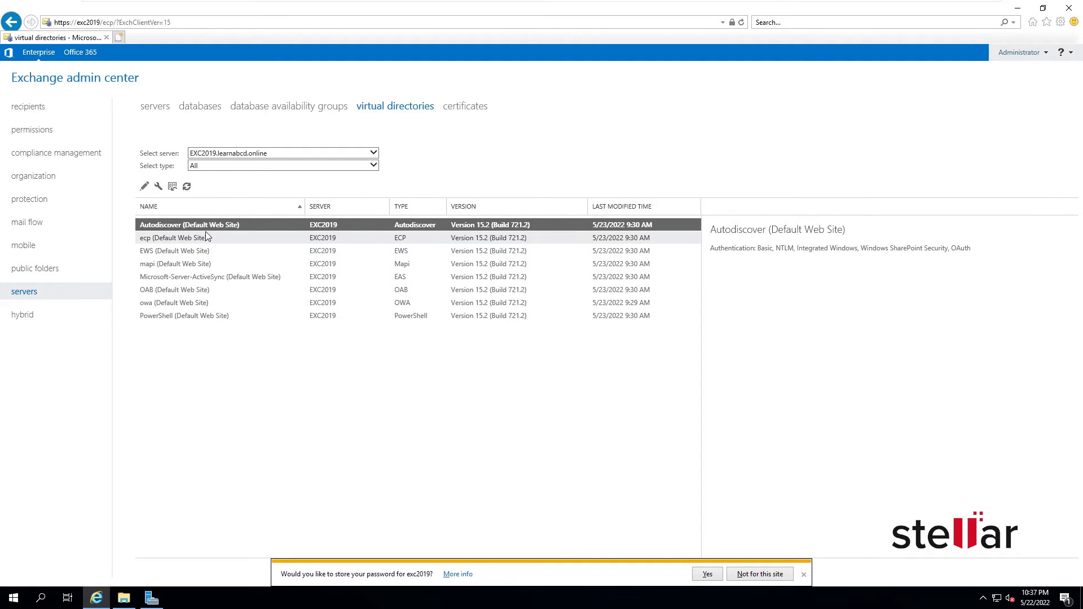
left_click(203, 238)
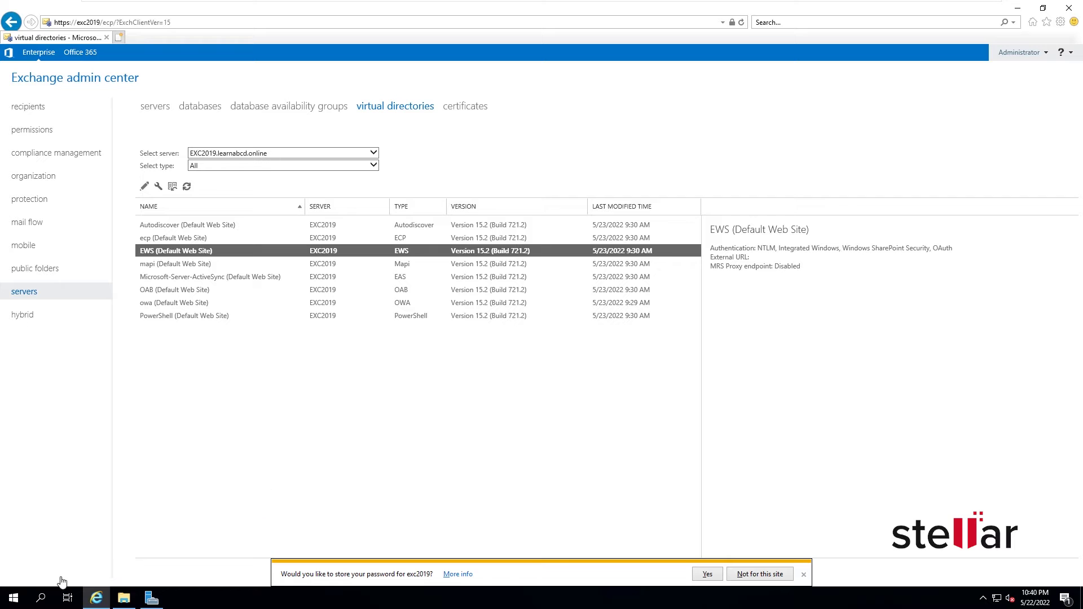
Download the ConfigureExchangeURLs.ps1 GitHub repository as a ZIP archive in Chrome
left_click(13, 599)
left_click(85, 360)
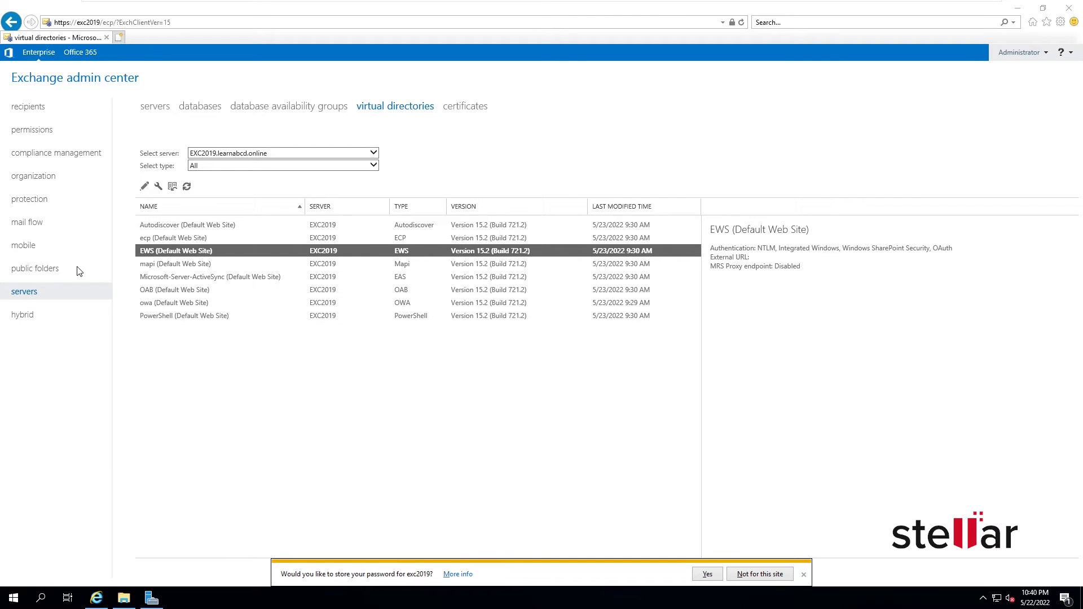
type("github.com/cunninghamp/ConfigureExchangeURLs.ps1")
key("Return")
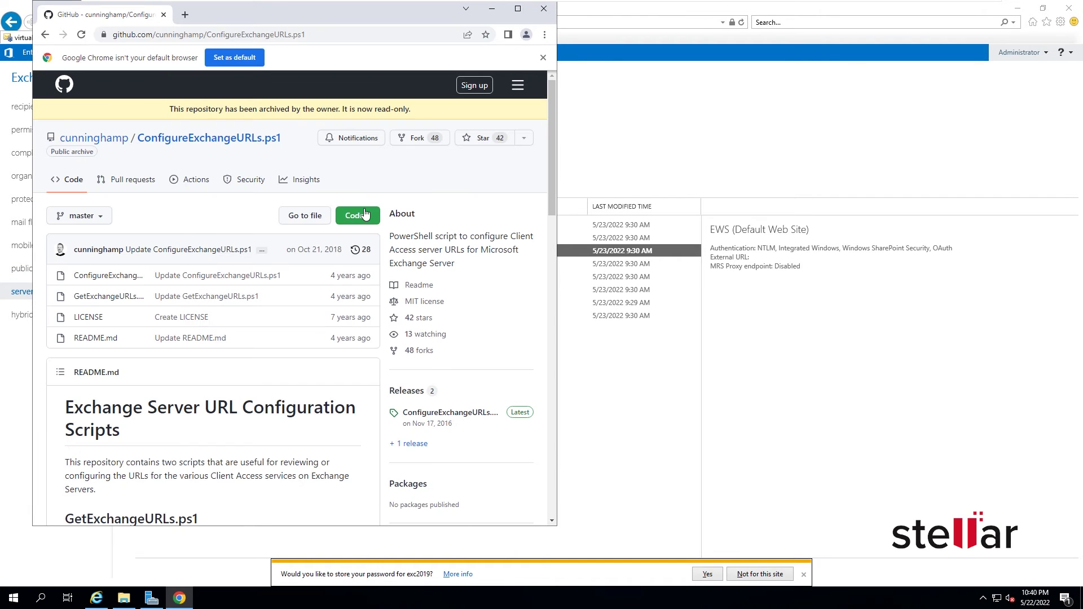
left_click(355, 215)
left_click(215, 373)
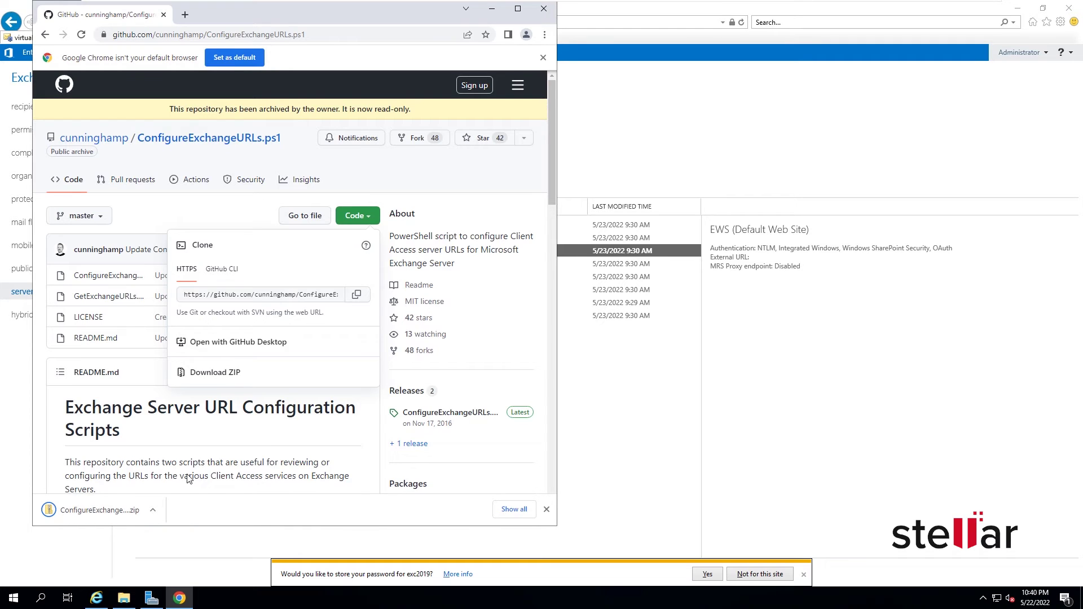
right_click(164, 70)
Extract the script ZIP and paste its four files into the root of C:
left_click(195, 109)
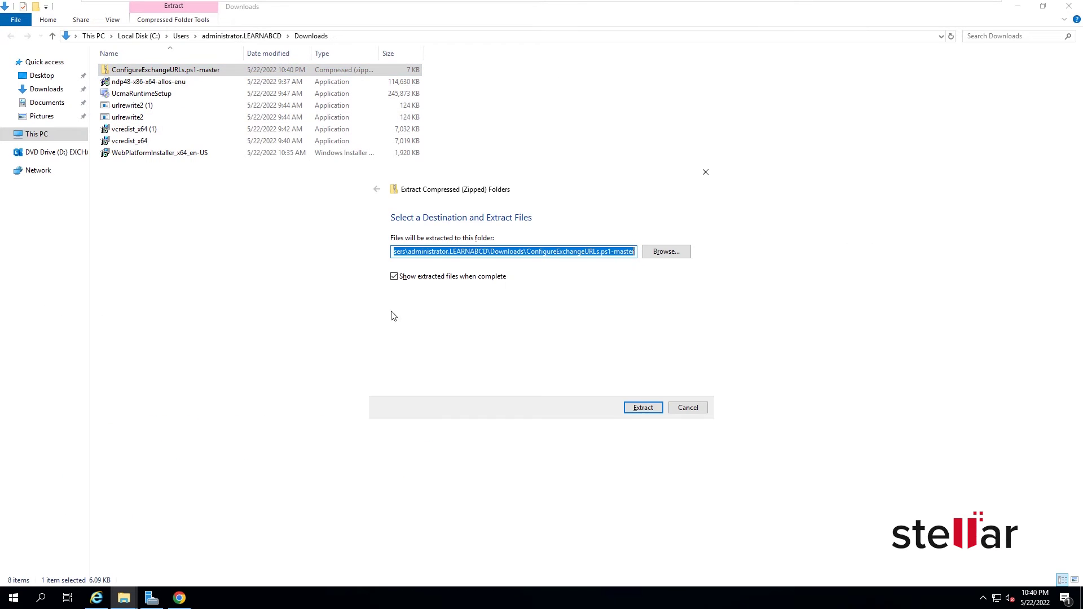
left_click(644, 408)
left_click_drag(154, 123, 121, 77)
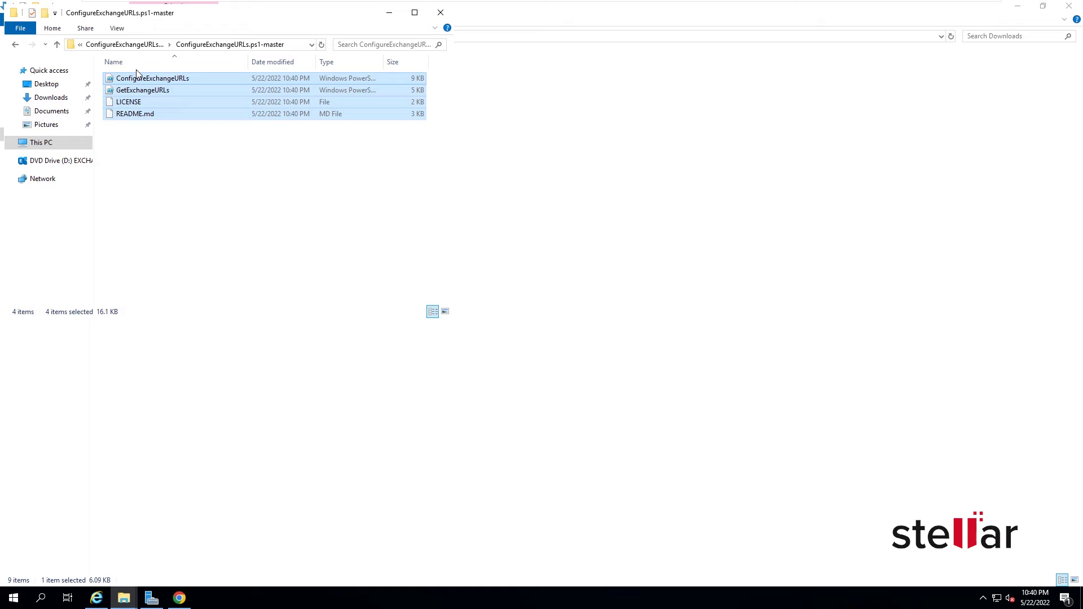
left_click(41, 142)
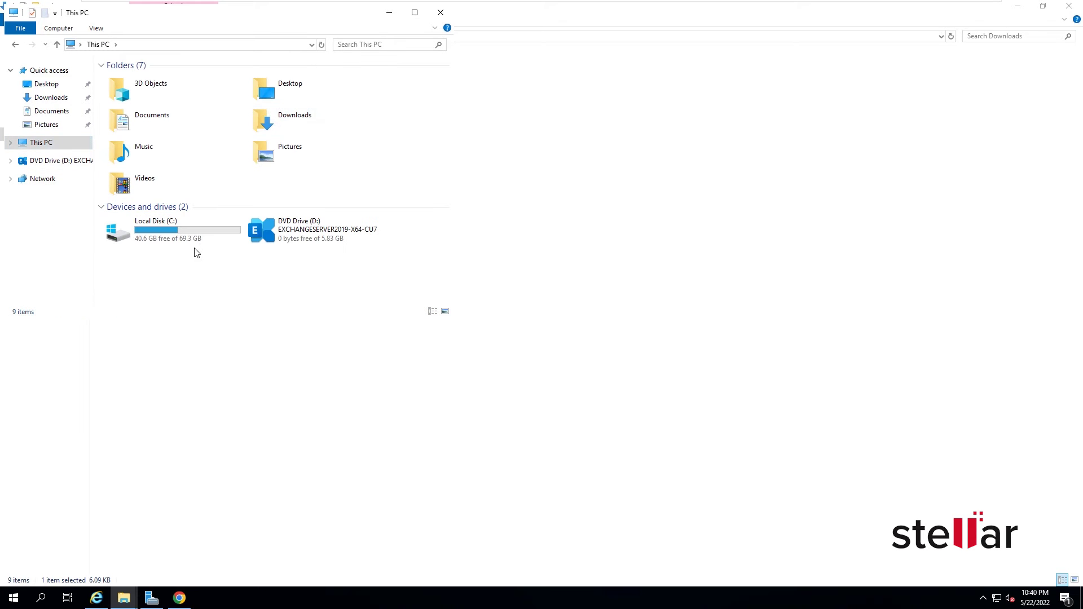
double_click(169, 230)
key("ctrl+v")
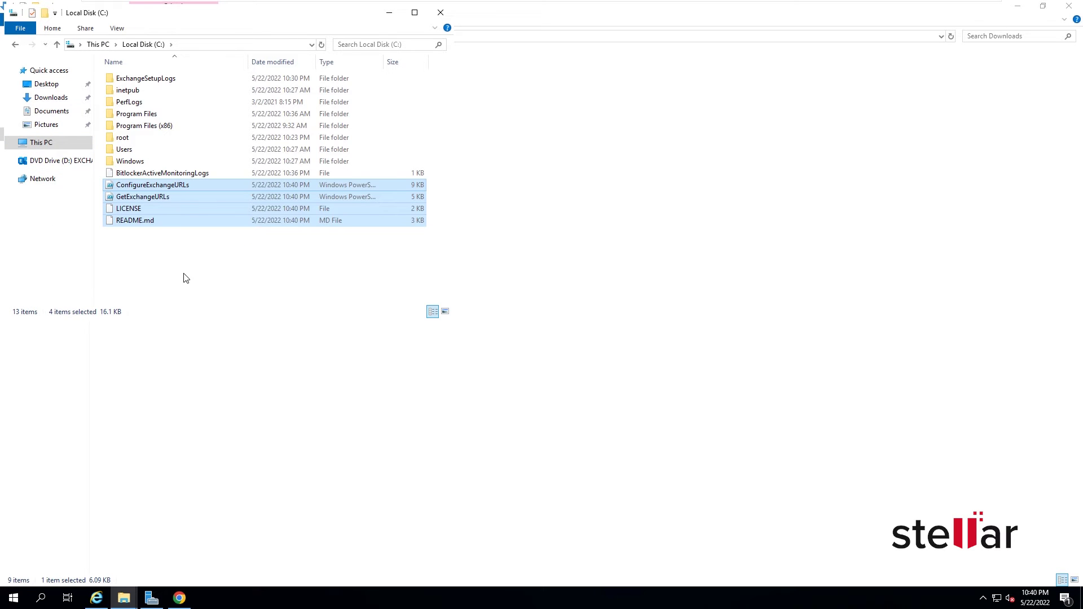
left_click(13, 598)
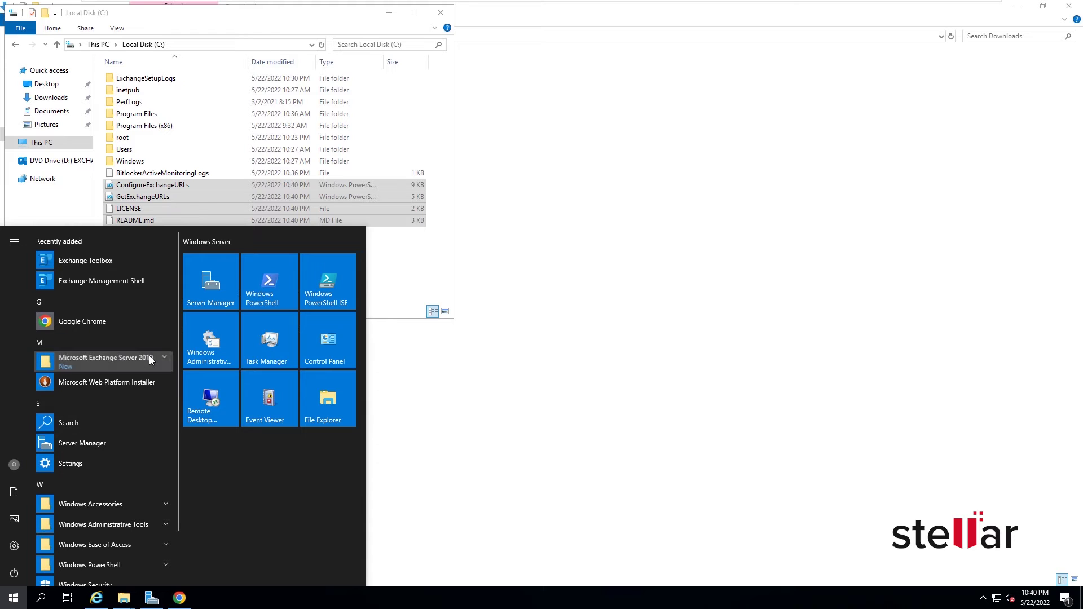
Run ConfigureExchangeURLs.ps1 for EXC2019 with mail.learnabcd.online as internal and external URL
left_click(149, 357)
left_click(122, 395)
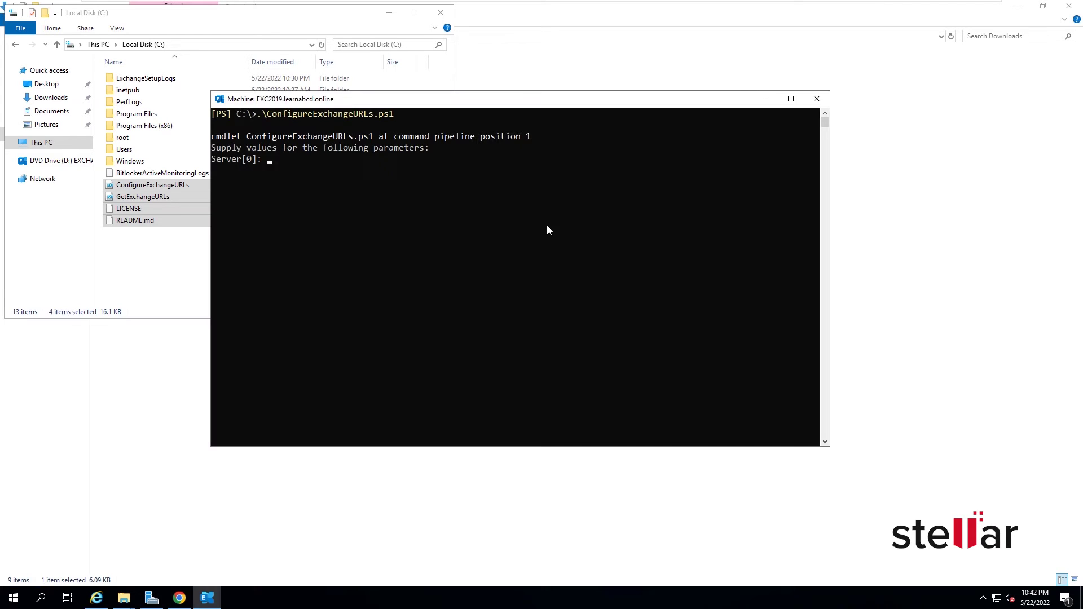
type("EXC2019")
key("Return")
key("Return")
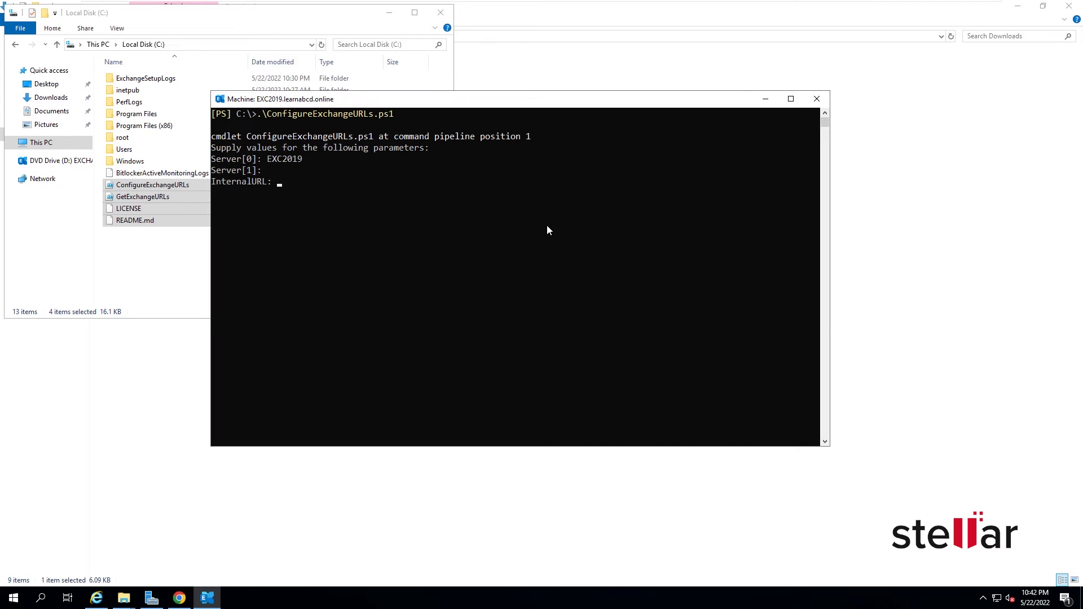
type("learnabcd.online")
key("Return")
type("mail.learnabcd.onlin")
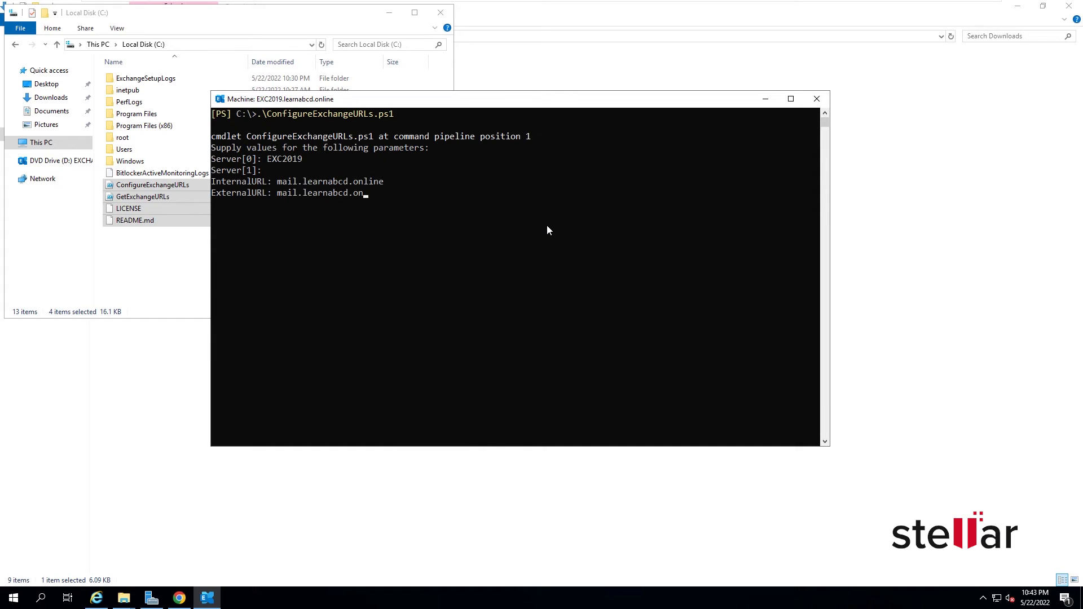
type("e")
key("Return")
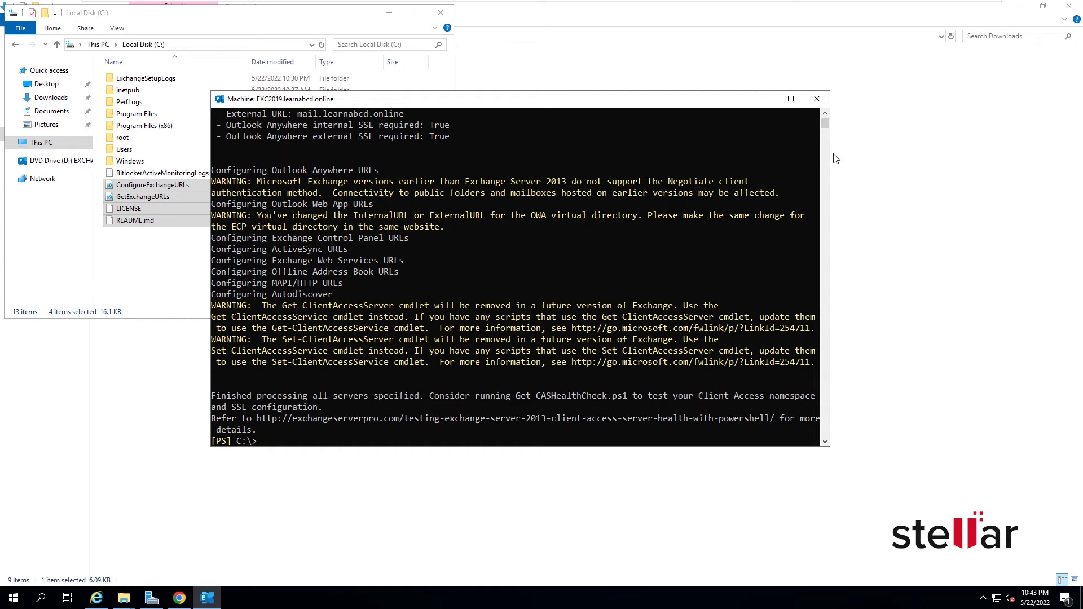
left_click(765, 98)
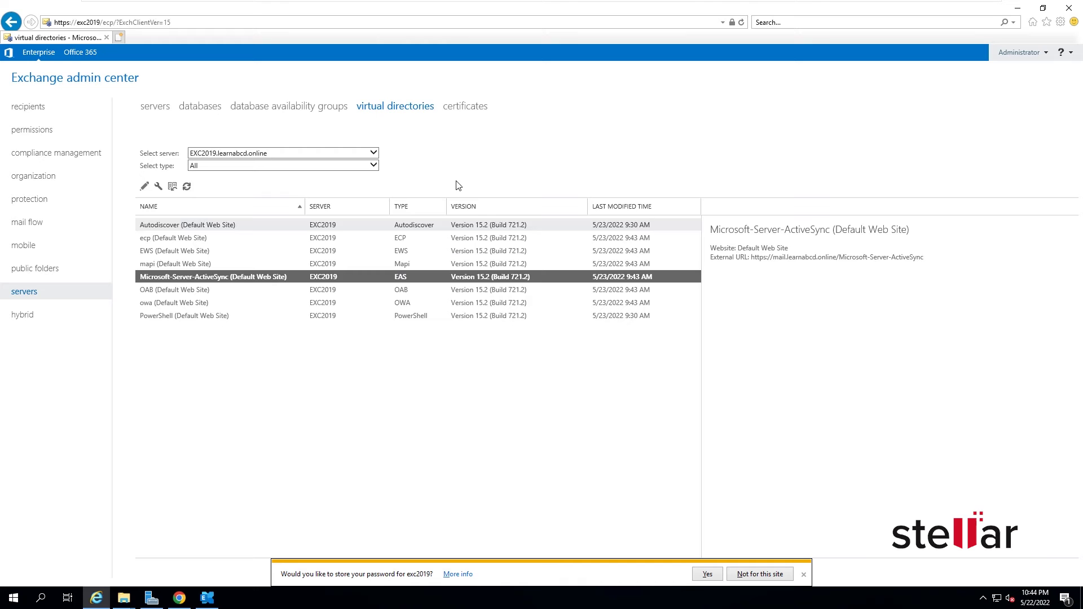
left_click(461, 106)
Create a new folder named Share at the root of Local Disk (C:)
left_click(123, 598)
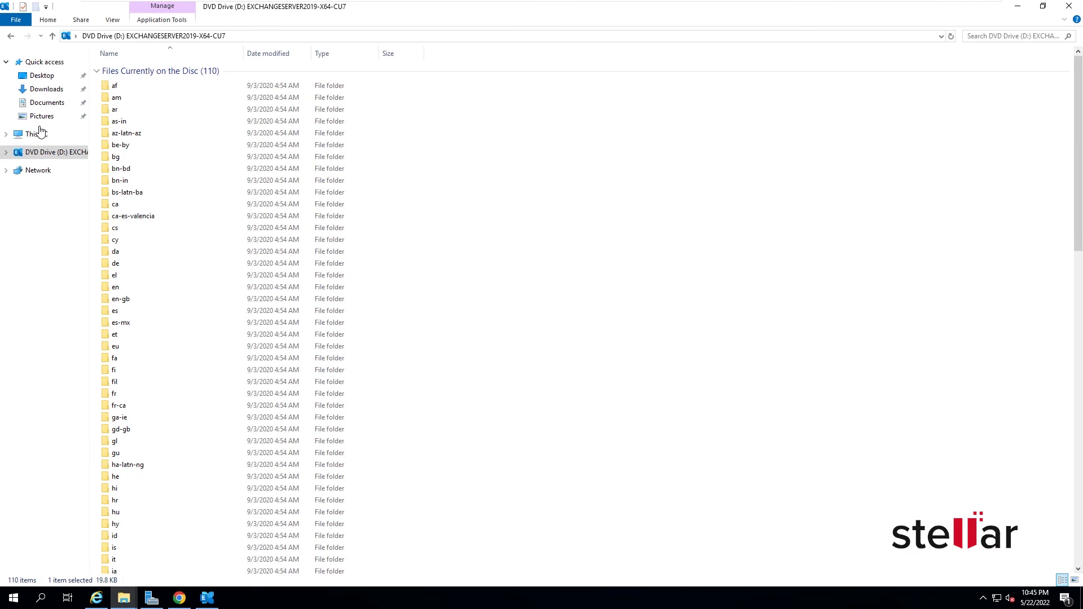
left_click(37, 133)
double_click(106, 153)
right_click(180, 367)
left_click(206, 488)
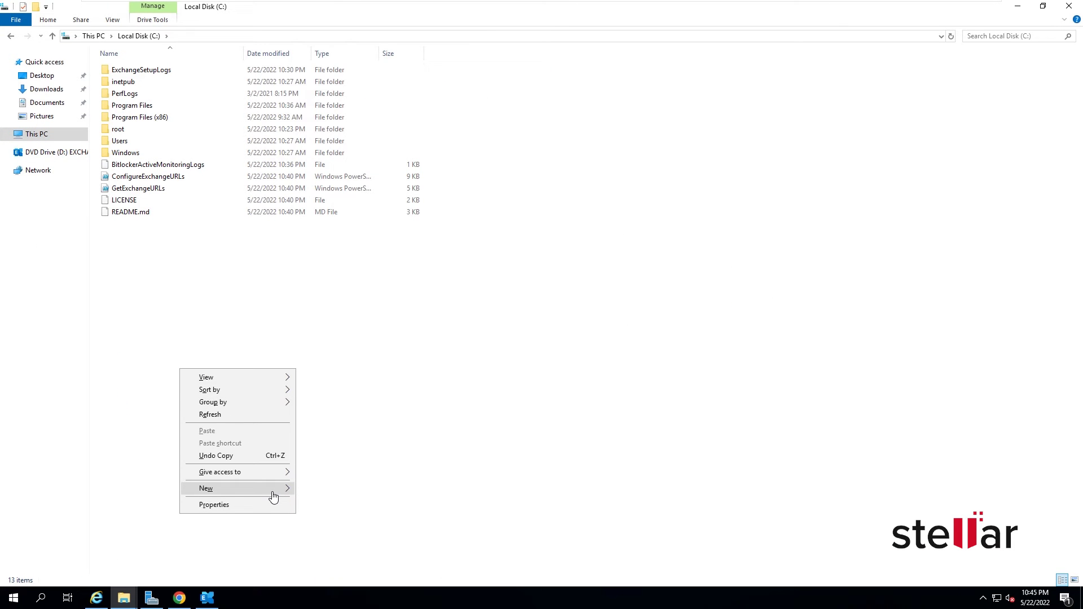
left_click(339, 491)
type("Share")
key("Return")
Share the Share folder on the network as \\EXC2019\Share
right_click(216, 223)
mouse_move(257, 274)
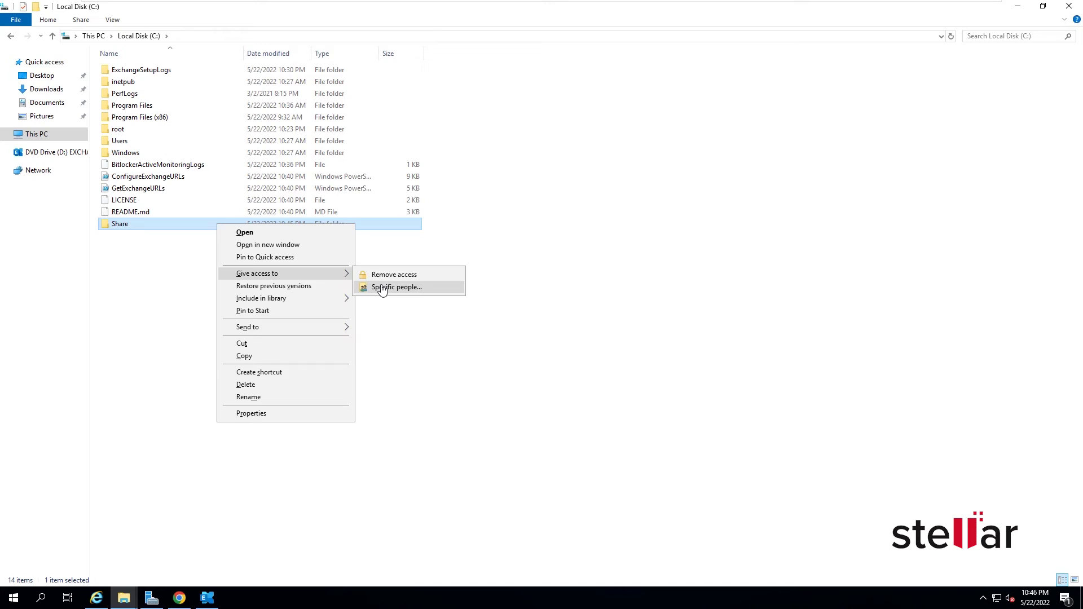
left_click(381, 289)
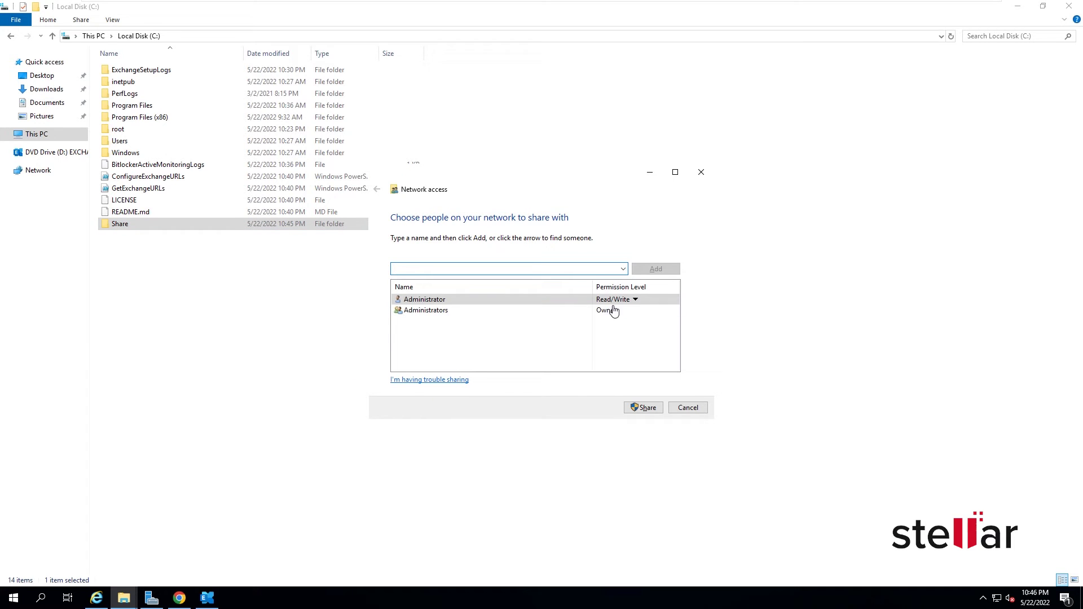
left_click(648, 408)
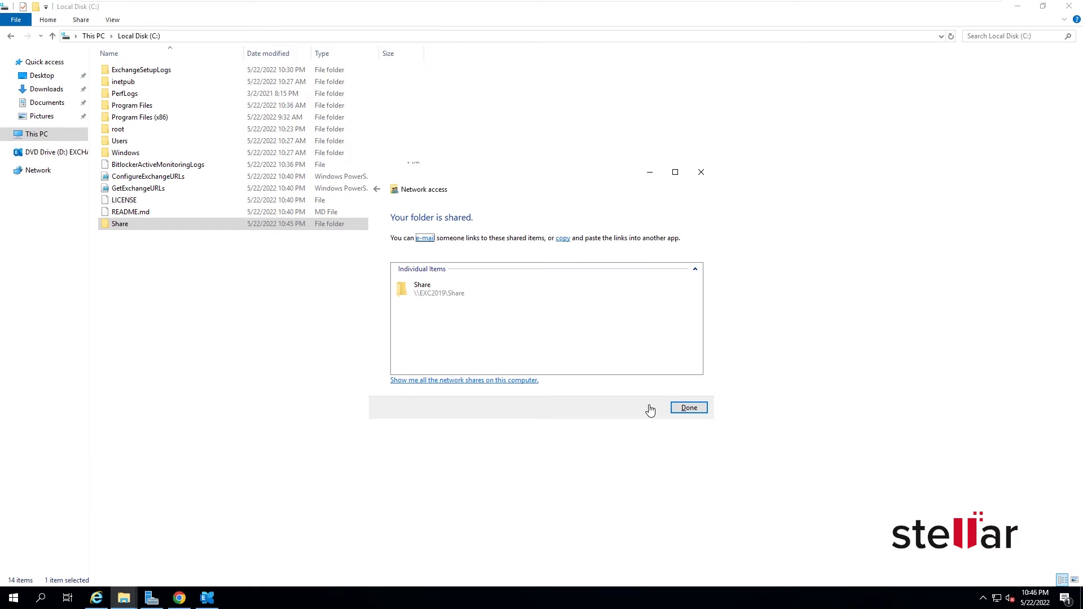
left_click(690, 408)
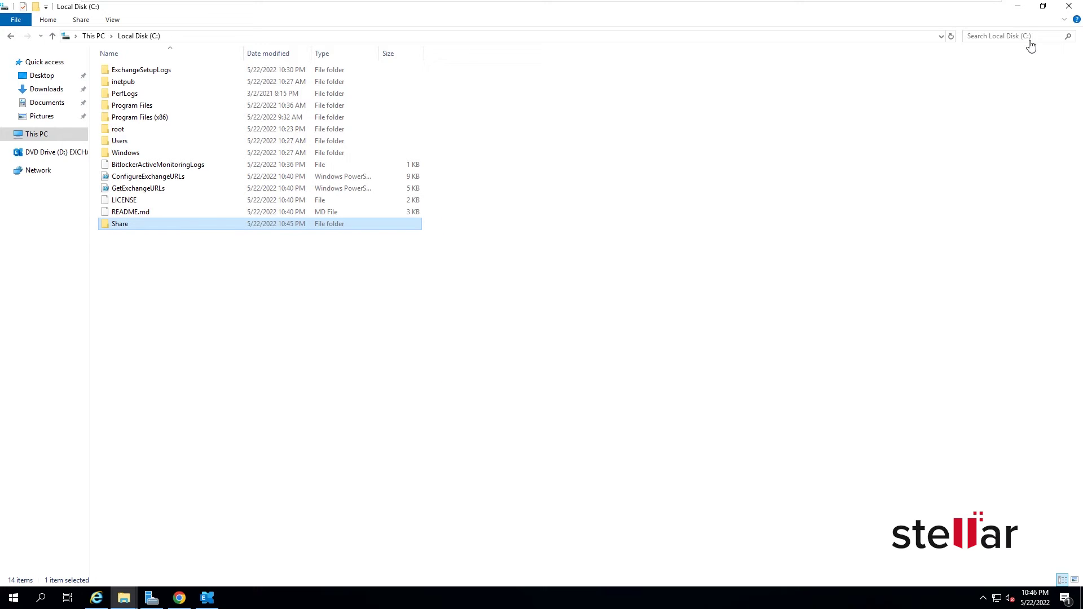
Export the learnabcd certificate to \\exc2019\share\cer.pfx with a password
left_click(1017, 7)
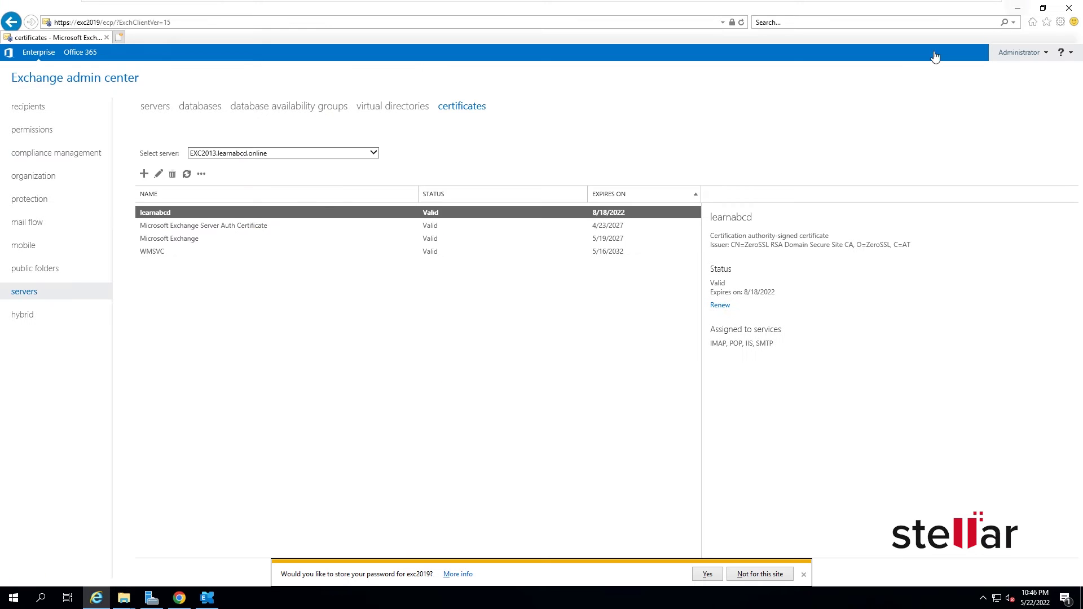
left_click(202, 175)
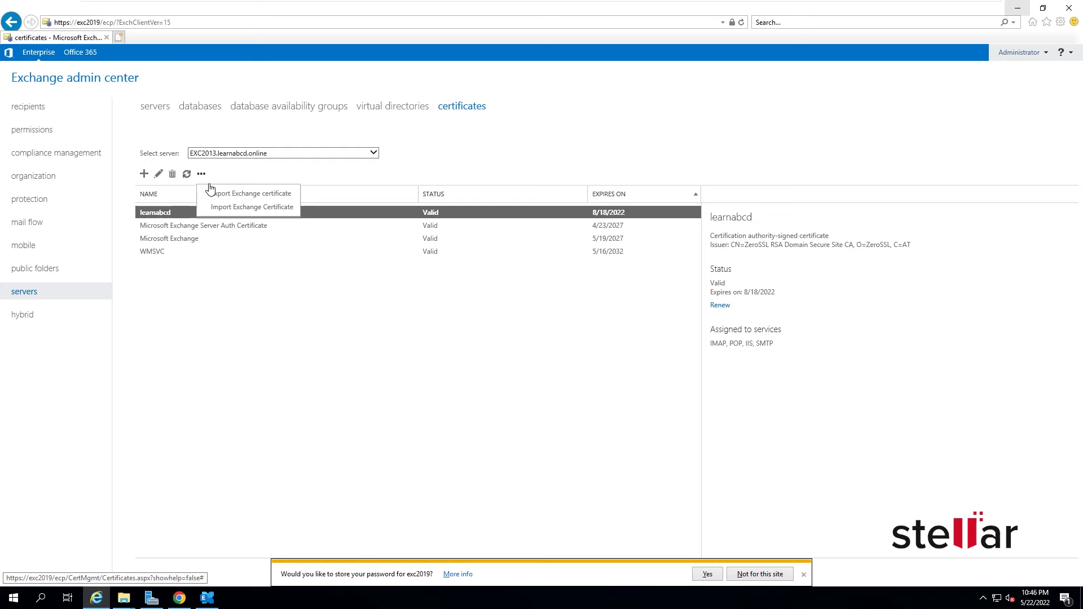
left_click(251, 193)
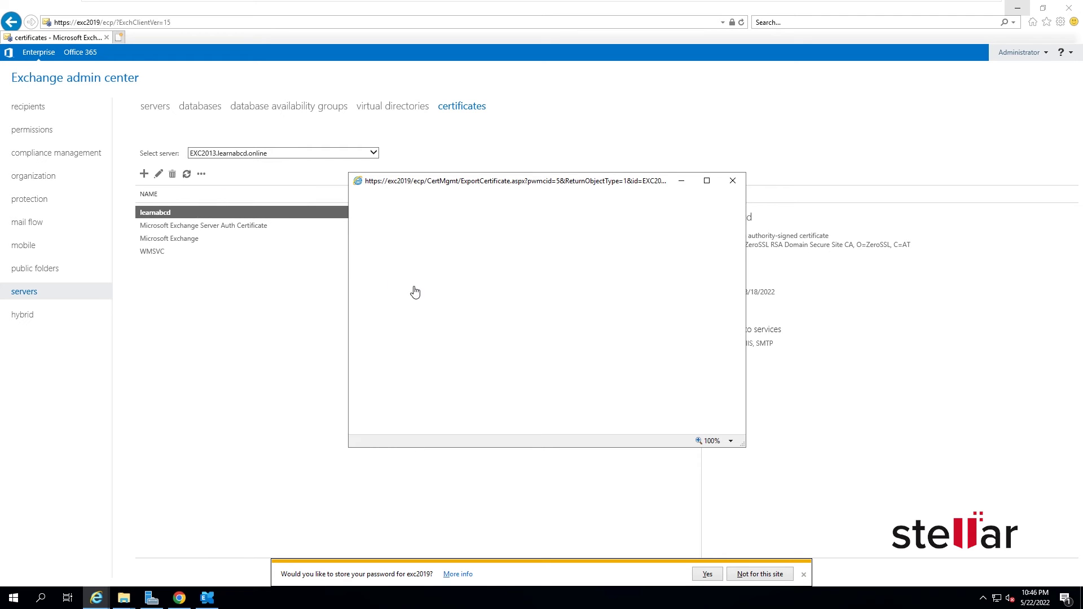
type("\\\\exc2019\\share\\cer.pfx")
left_click(493, 302)
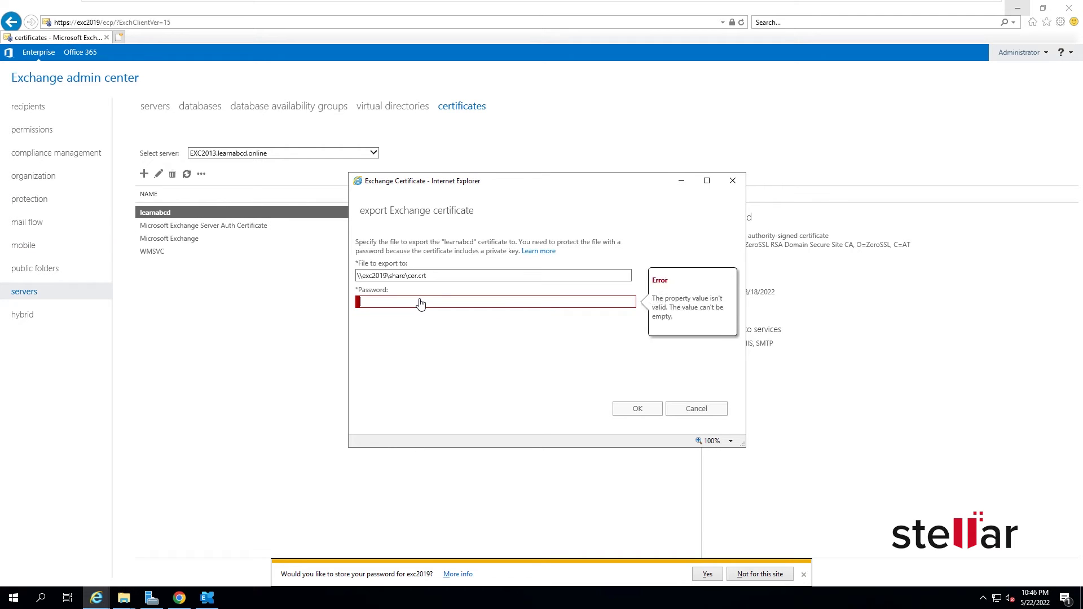
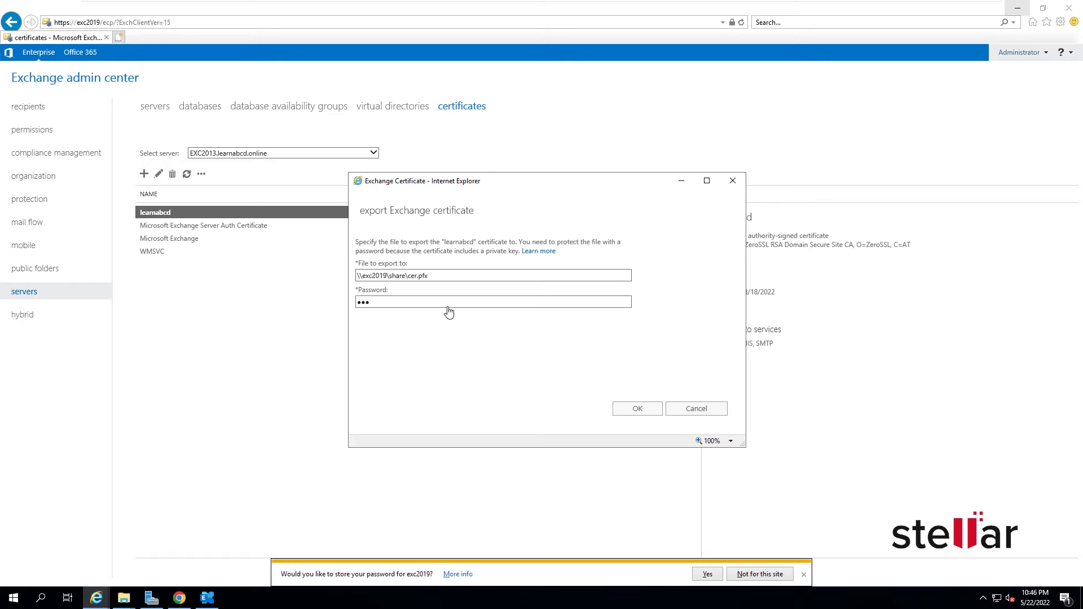
left_click(637, 408)
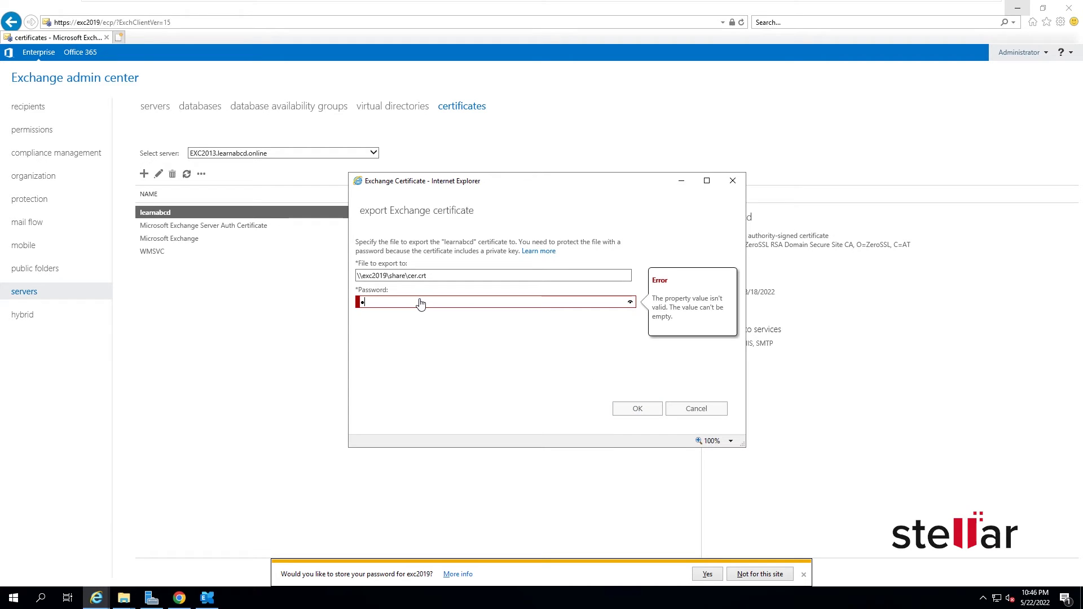
left_click(633, 409)
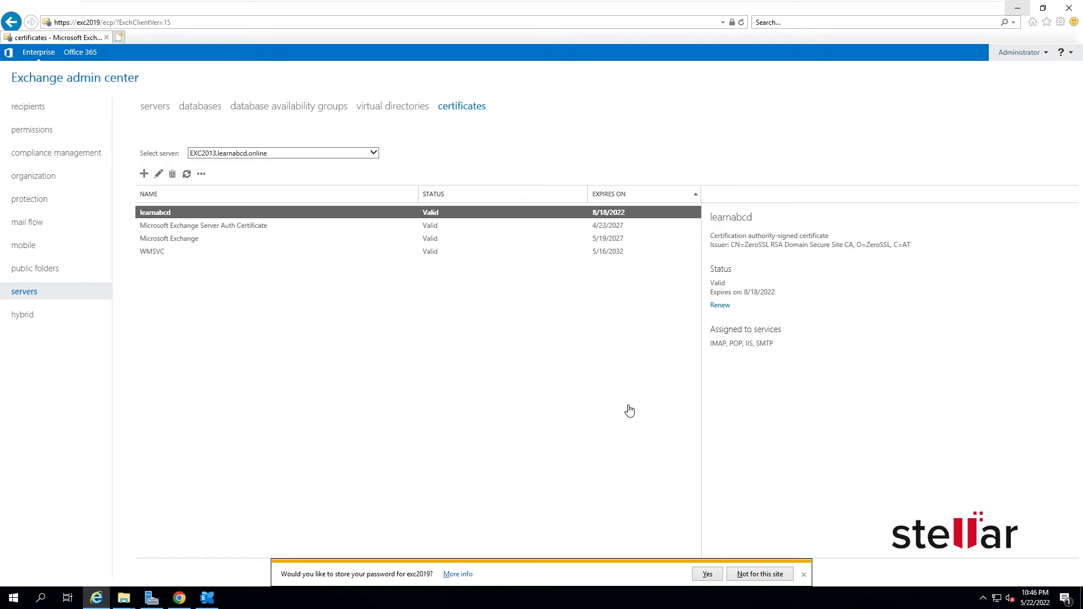
Start importing cer.pfx from the share, entering its file path and password
left_click(201, 173)
left_click(251, 206)
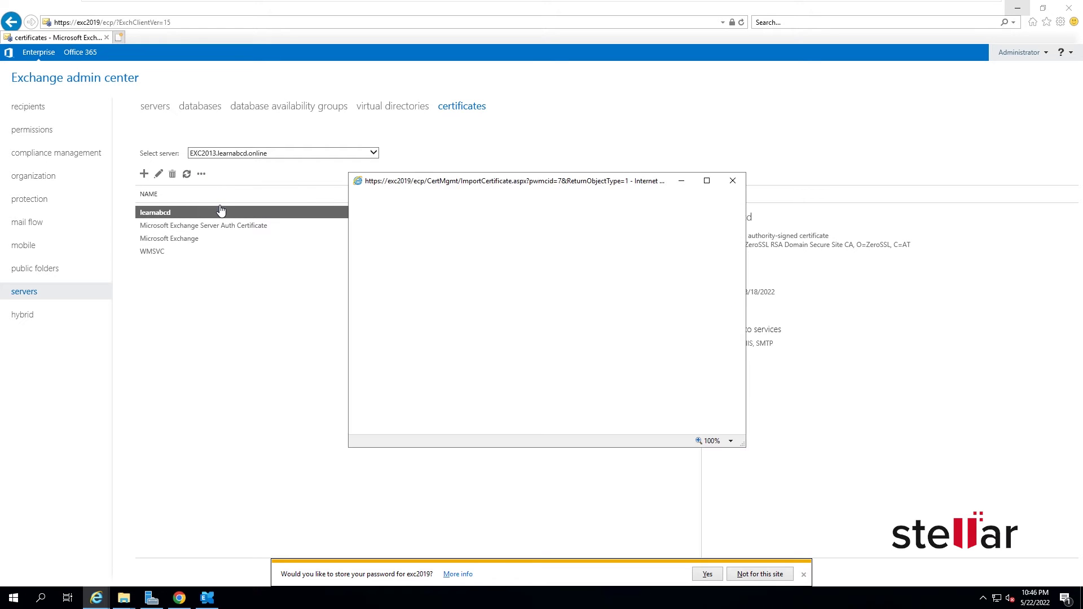
type("\\exc")
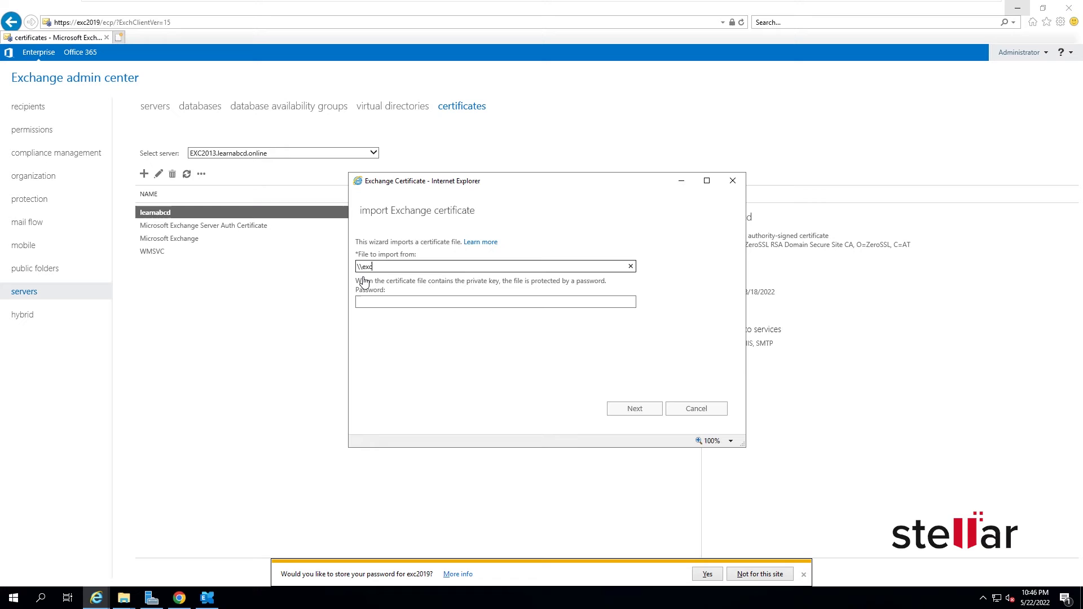
type("2019\\share\\cert.")
key("Tab")
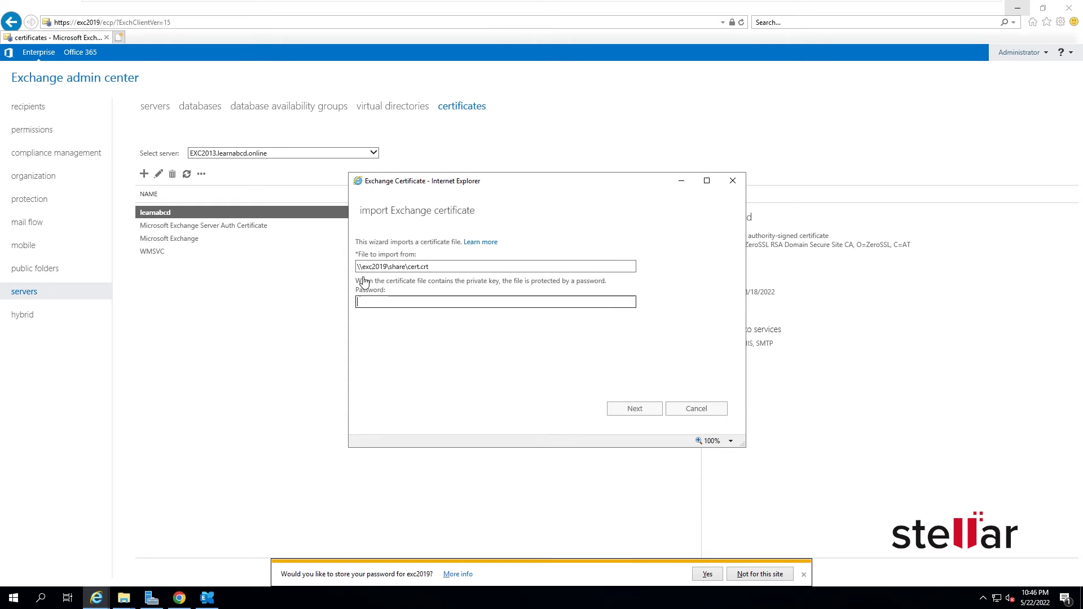
key("shift+Tab")
type("pfx")
key("Tab")
left_click(634, 409)
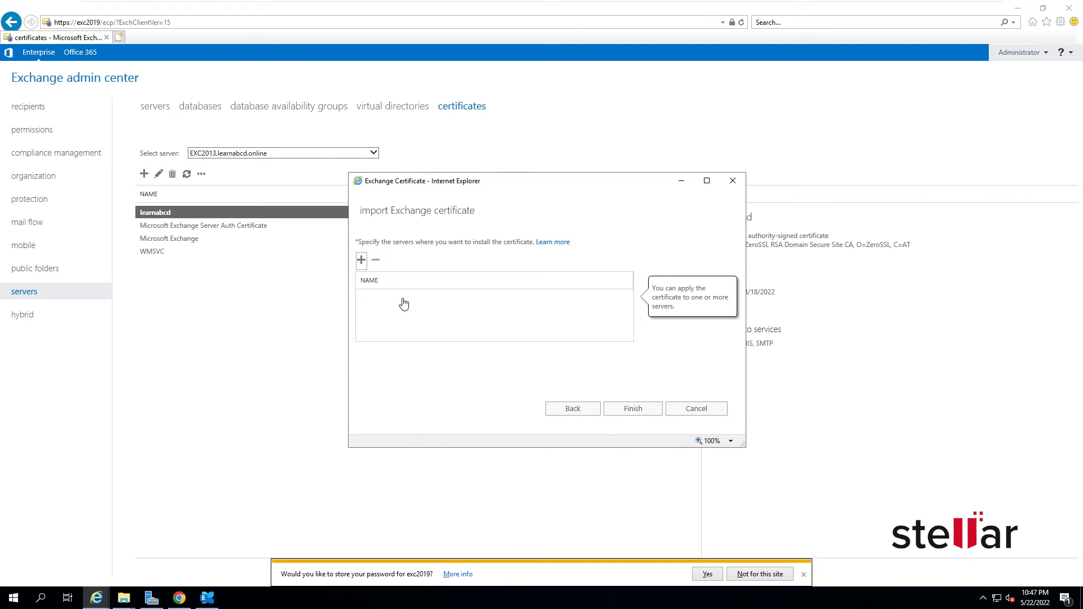
Add EXC2019 as the import's target server and finish the certificate import
left_click(362, 260)
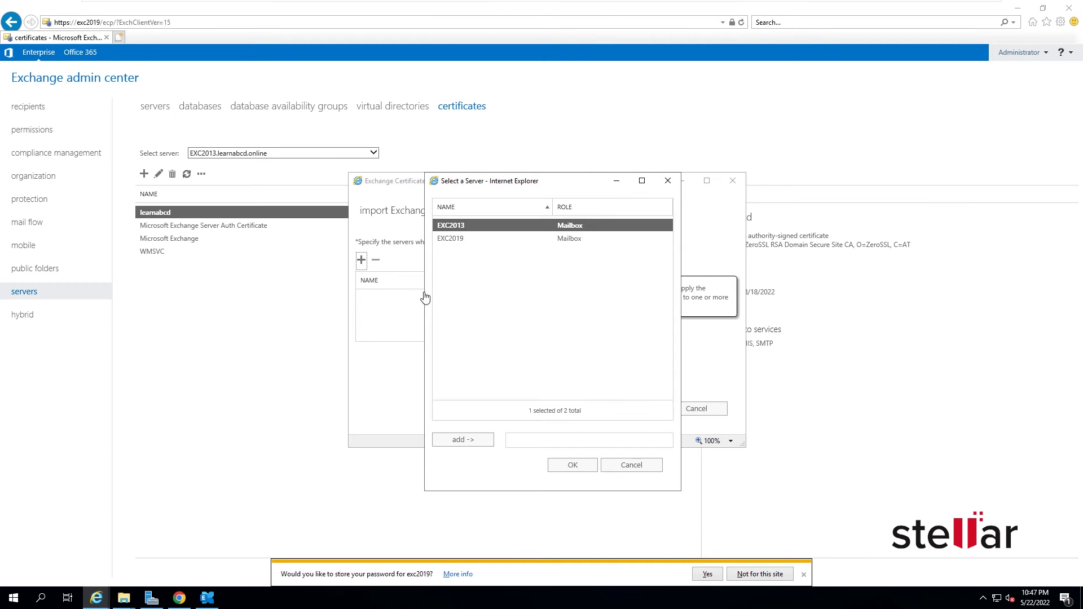
left_click(474, 238)
left_click(463, 441)
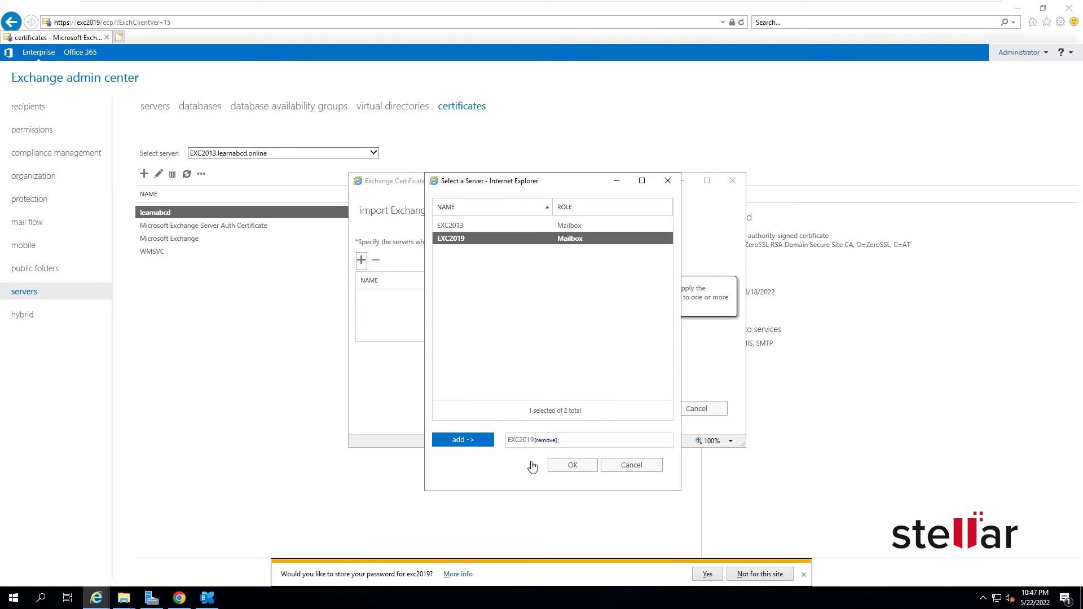
left_click(572, 465)
left_click(634, 408)
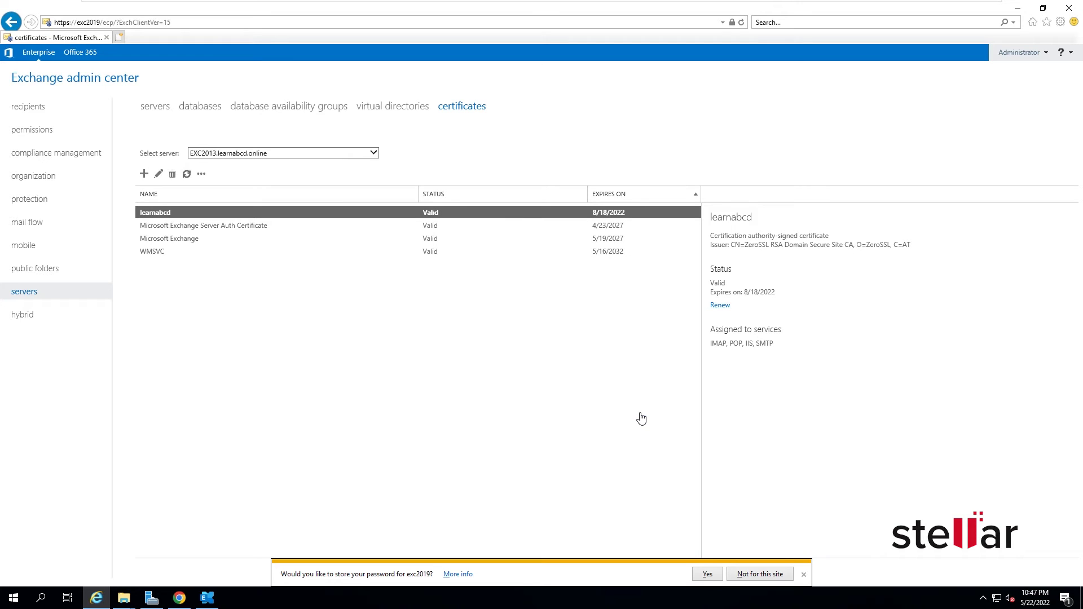
Assign EXC2019's learnabcd certificate to SMTP and IIS, replacing the default SMTP certificate
left_click(317, 152)
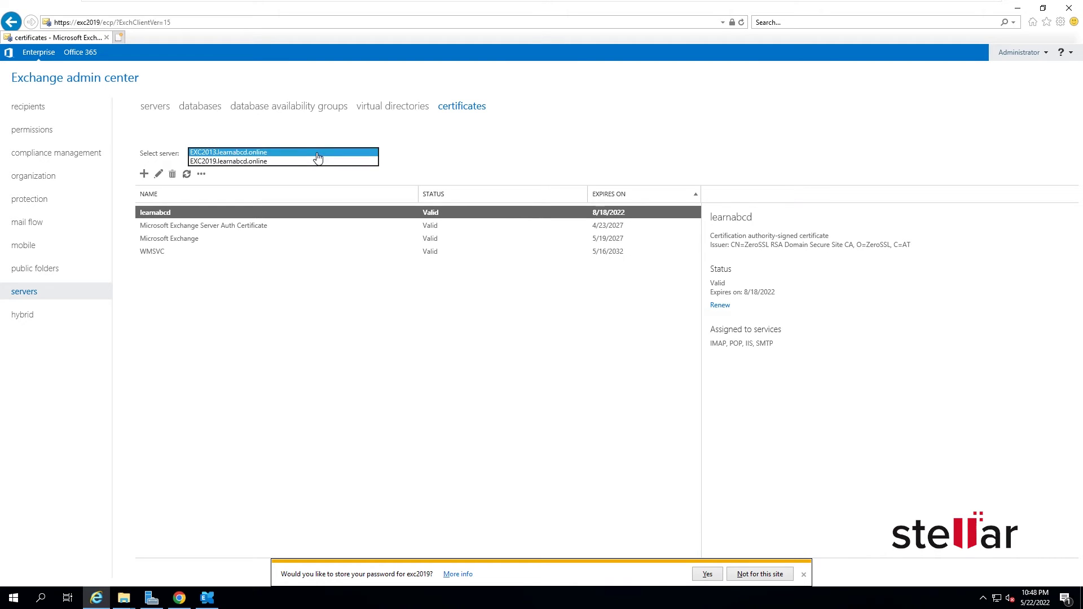
left_click(290, 160)
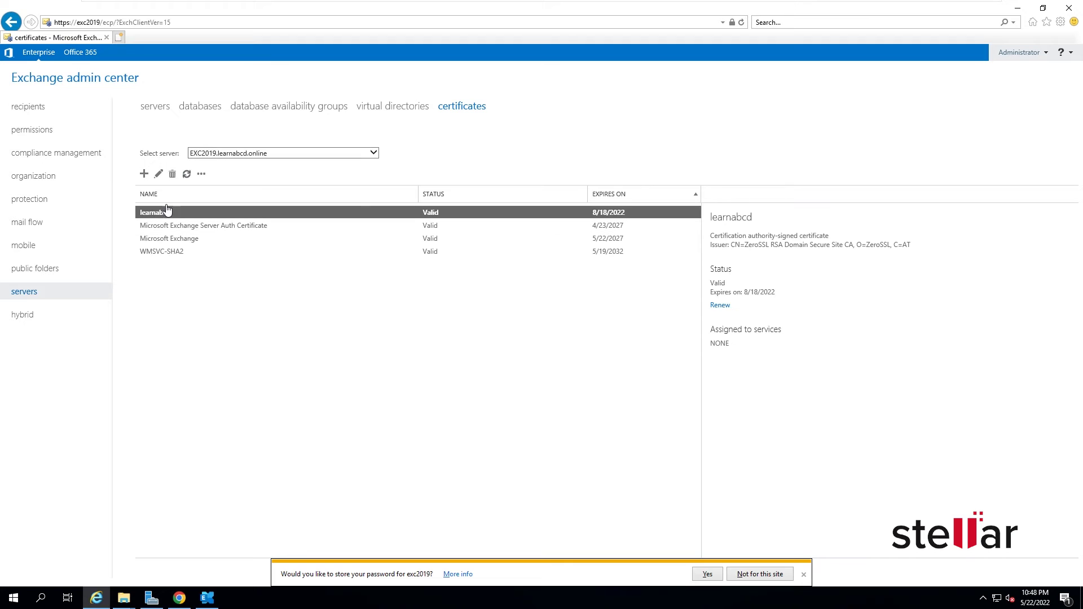
left_click(159, 175)
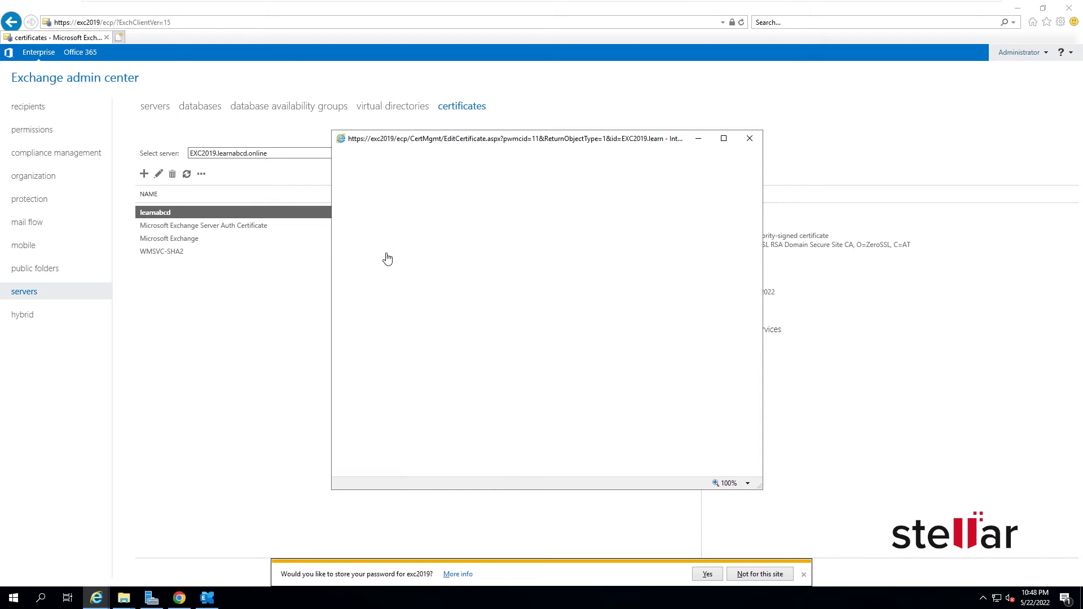
left_click(357, 207)
left_click(454, 223)
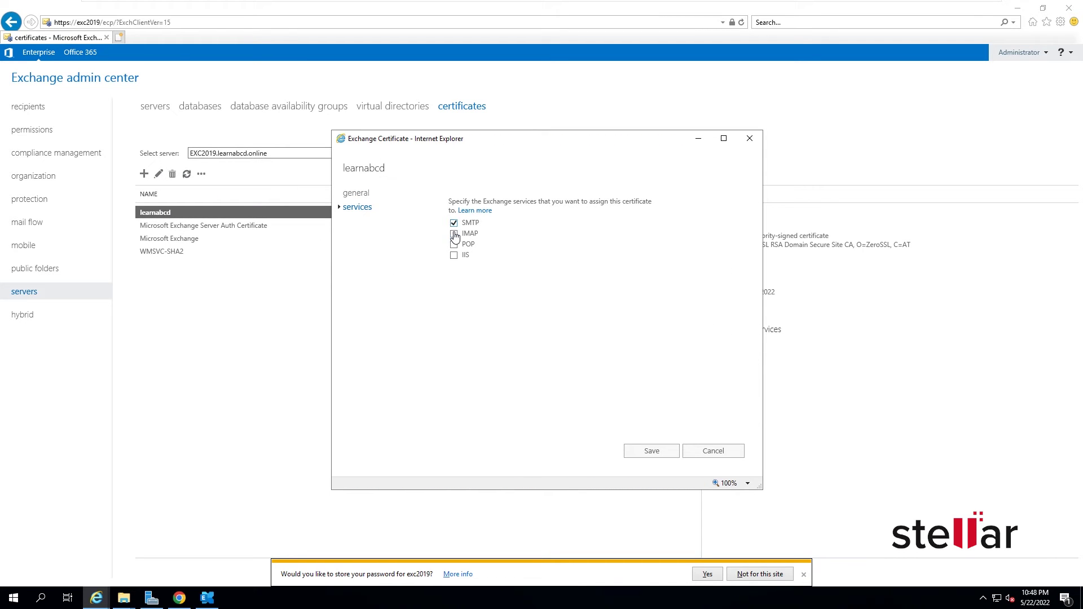
left_click(453, 255)
left_click(652, 452)
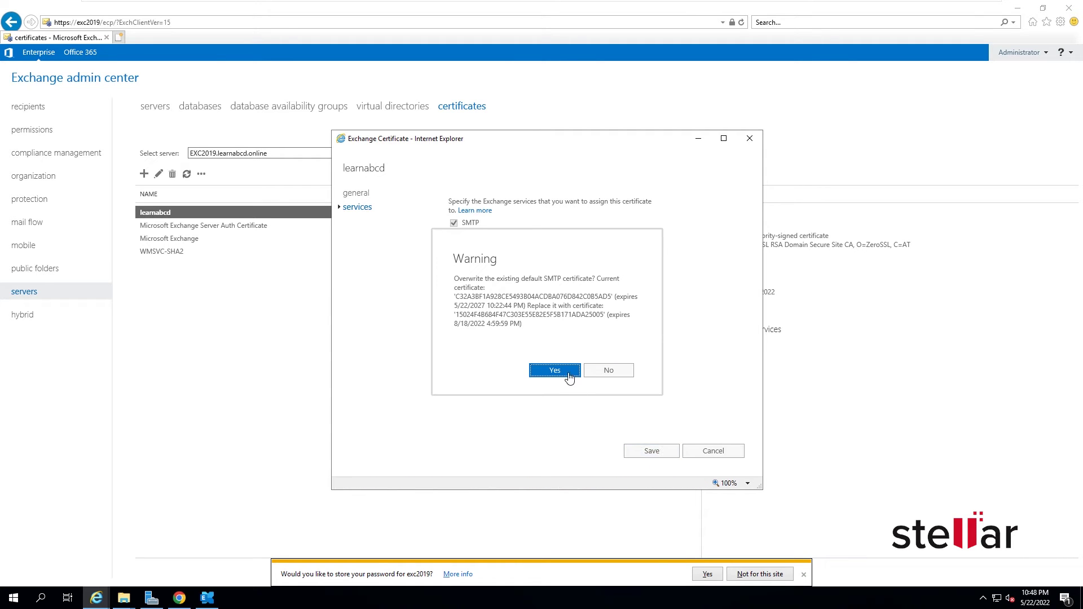
left_click(554, 371)
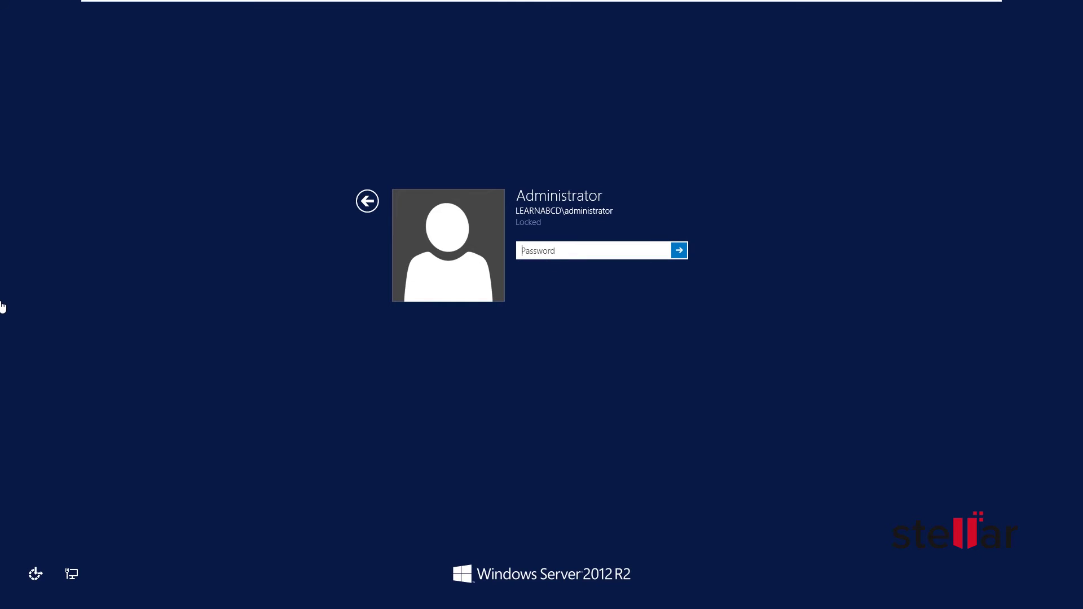
type("Password")
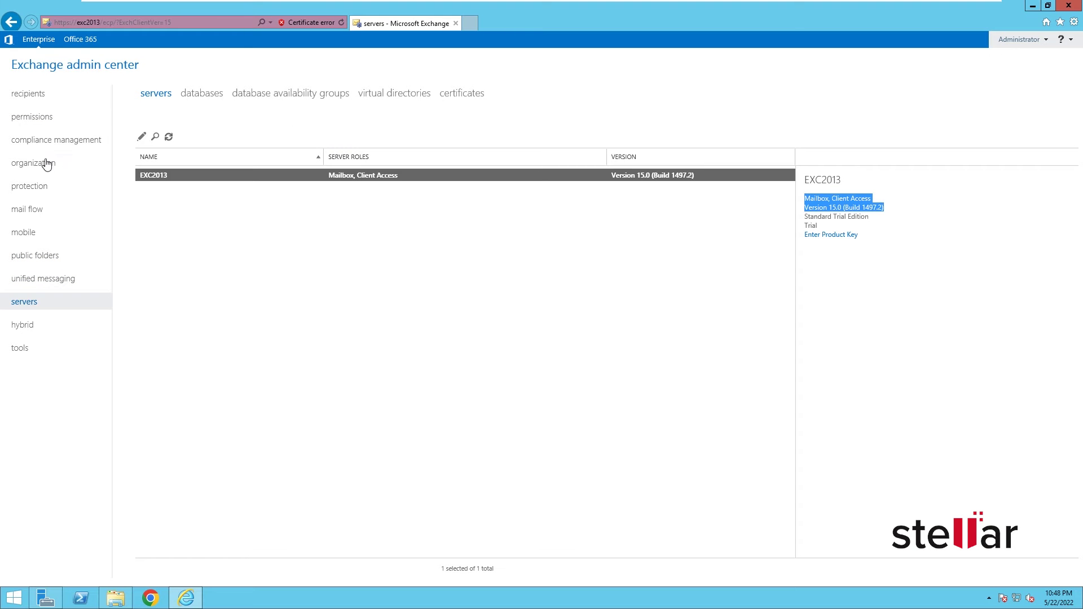
Add EXC2019 alongside EXC2013 as a source server on Senttoall's scoping and save
left_click(28, 209)
left_click(557, 94)
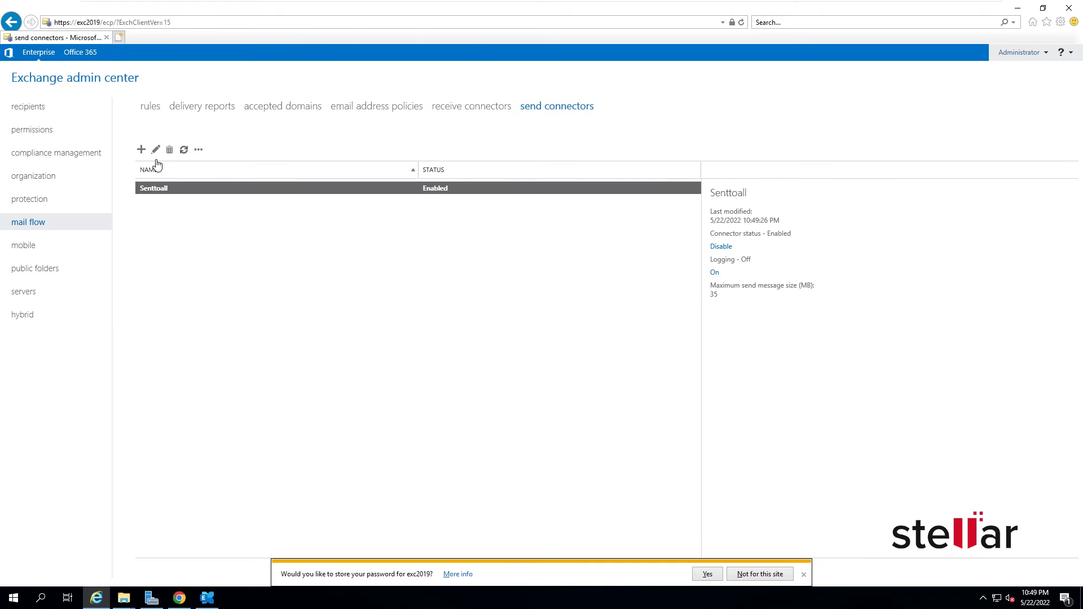
left_click(156, 150)
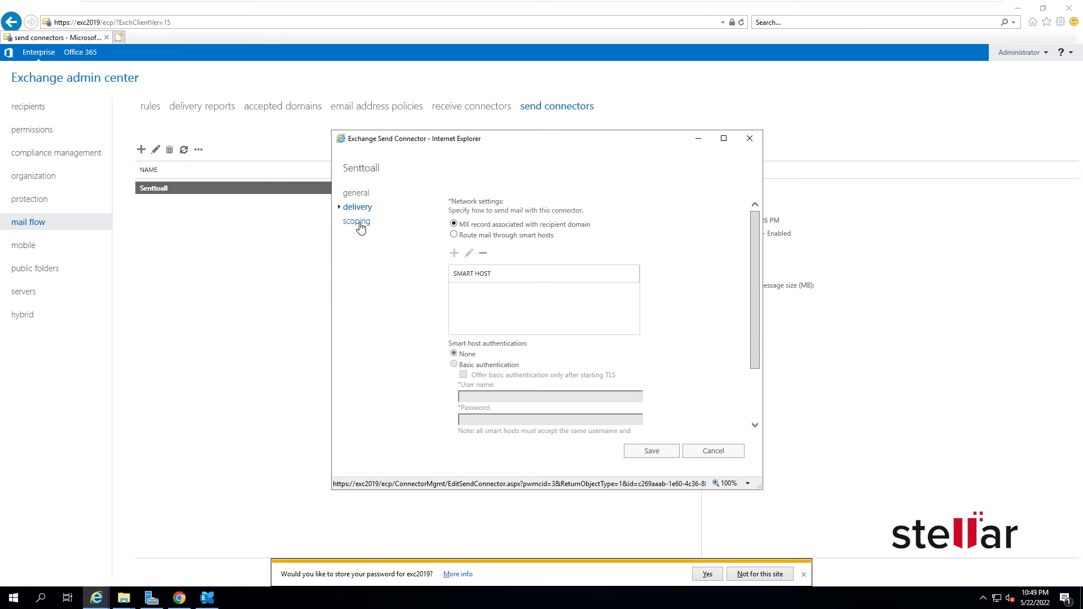
left_click(356, 222)
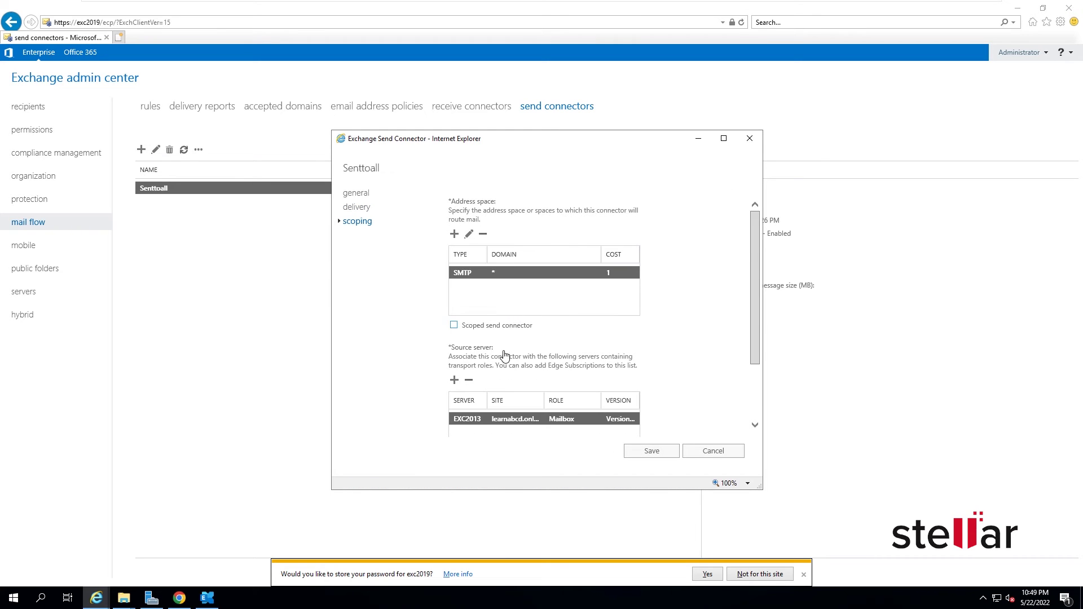
scroll(508, 338, "down", 3)
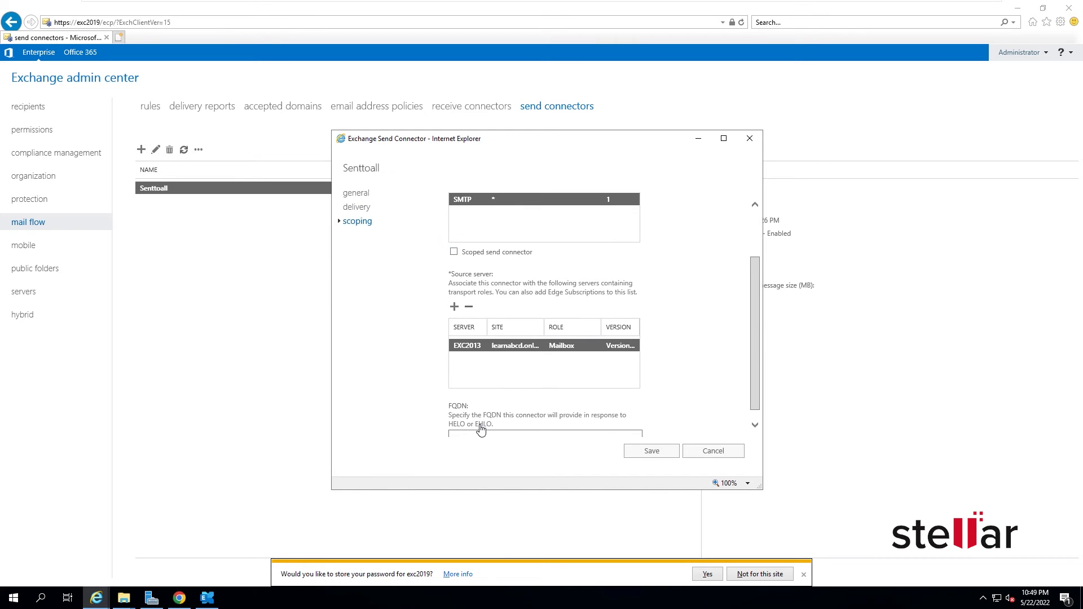
left_click(453, 308)
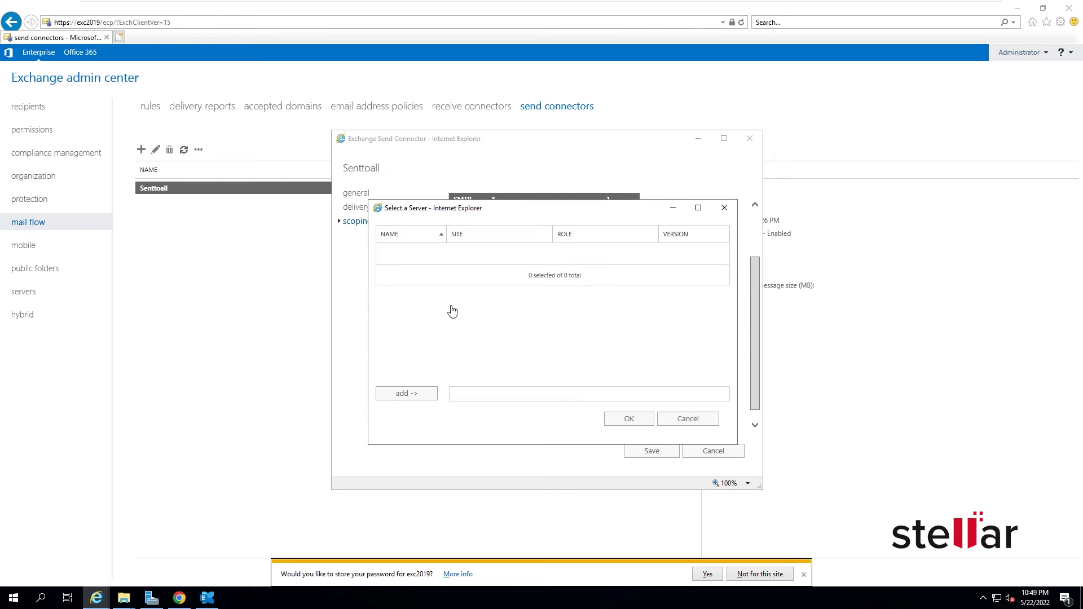
left_click(407, 266)
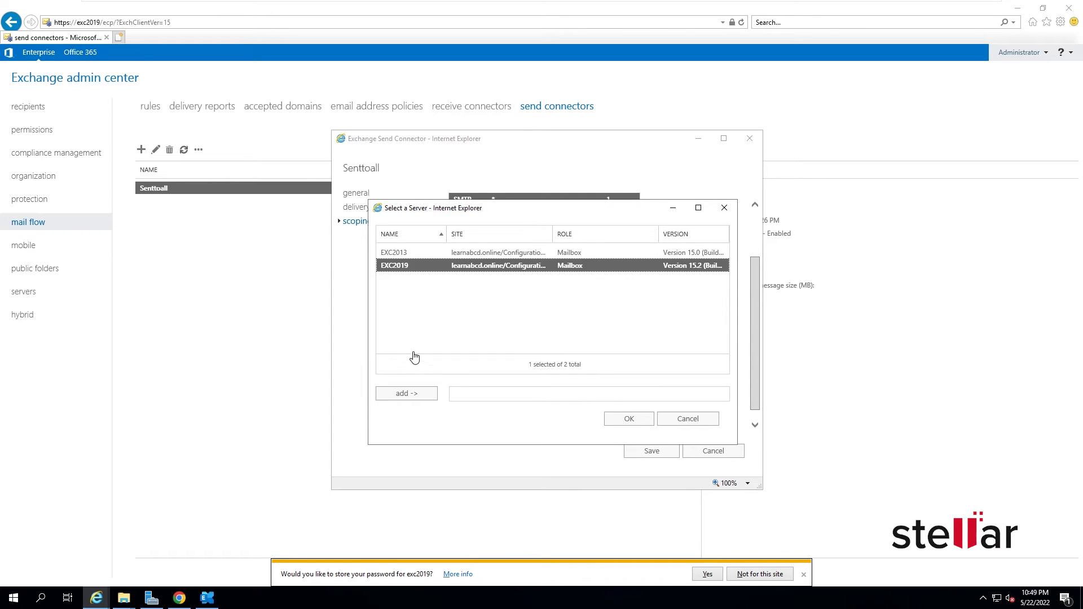
left_click(414, 395)
left_click(629, 419)
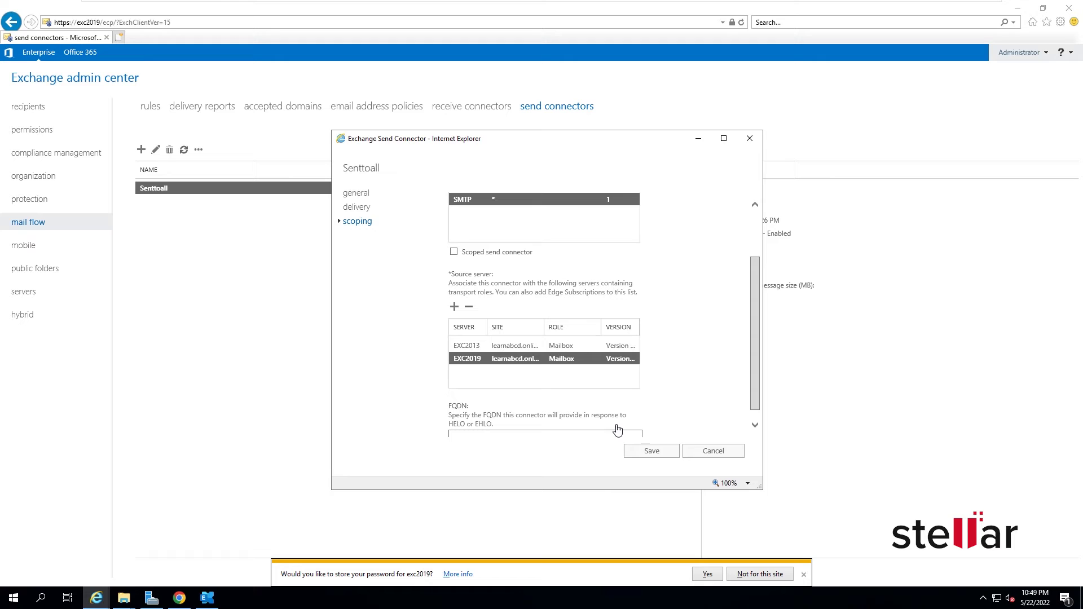
left_click(637, 454)
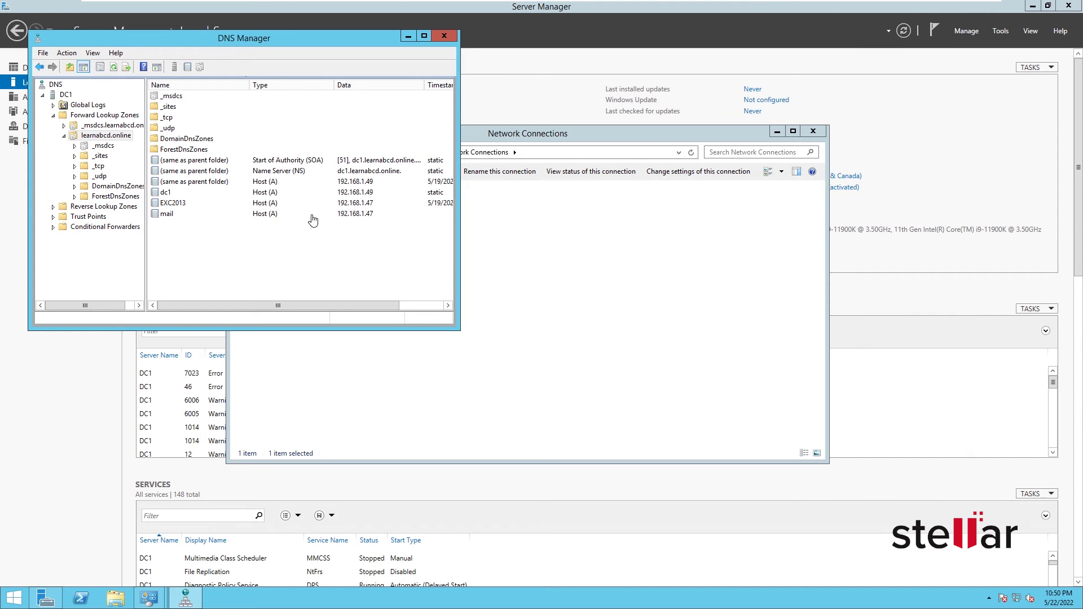
Check the existing mail record, then add host 'mail' at 192.168.1.50 in learnabcd.online
double_click(168, 214)
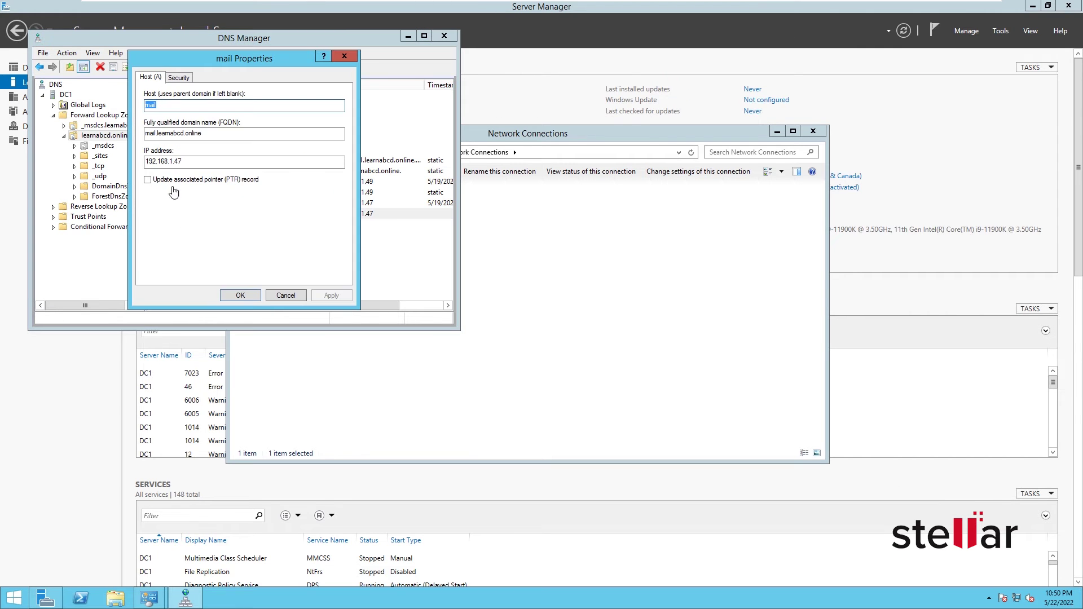
left_click(344, 59)
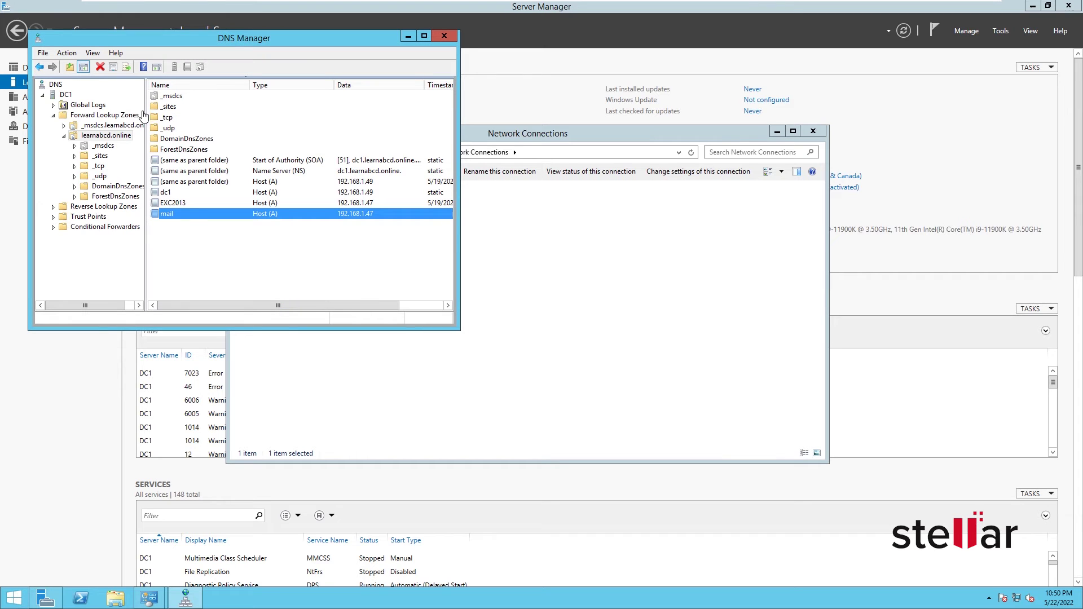
right_click(174, 244)
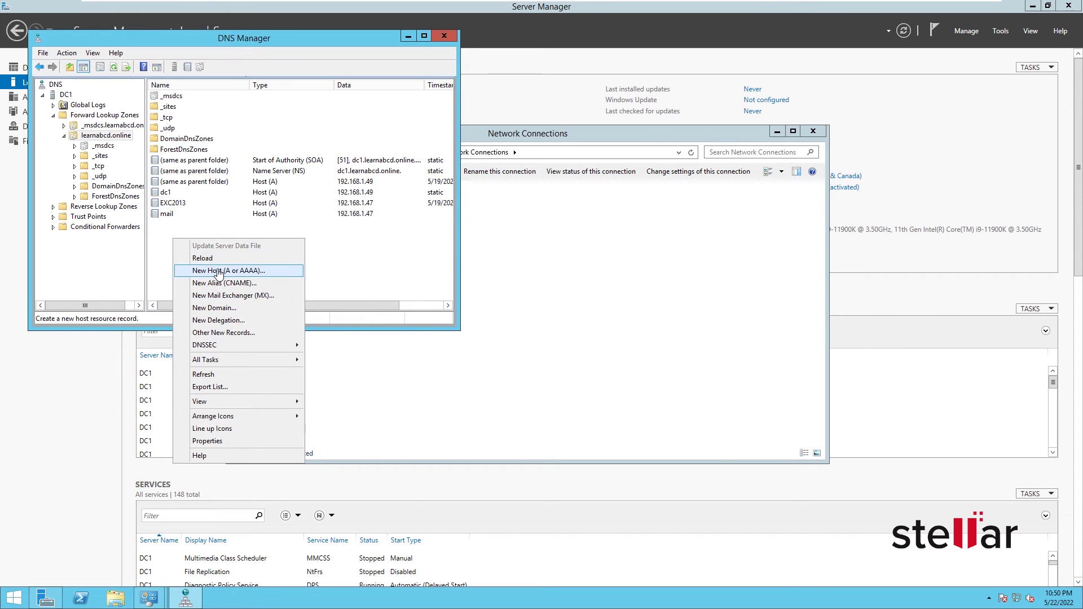
left_click(203, 256)
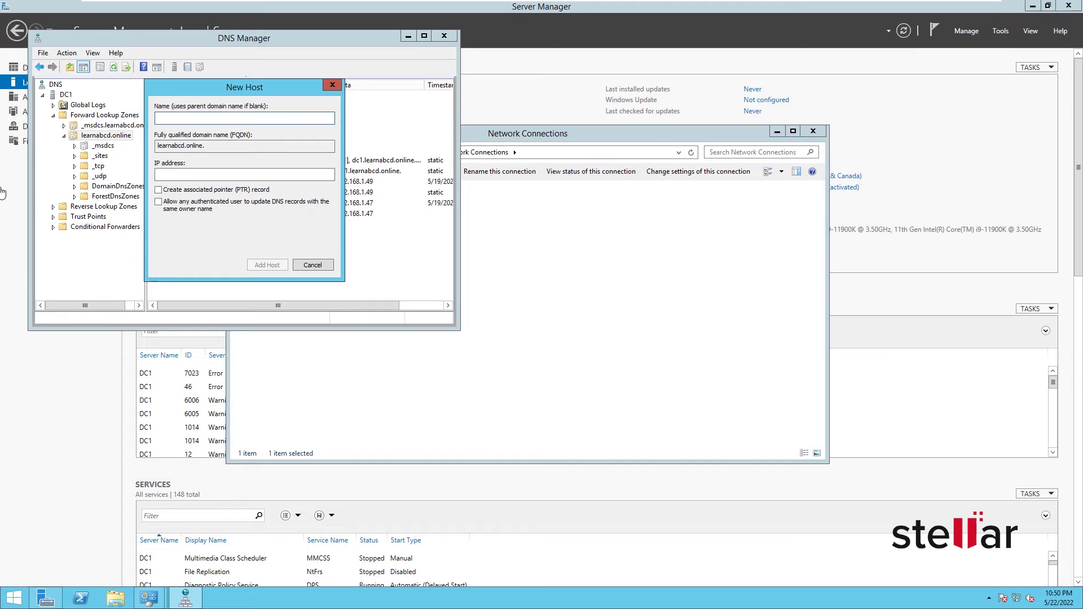
type("mail")
key("Tab")
key("Tab")
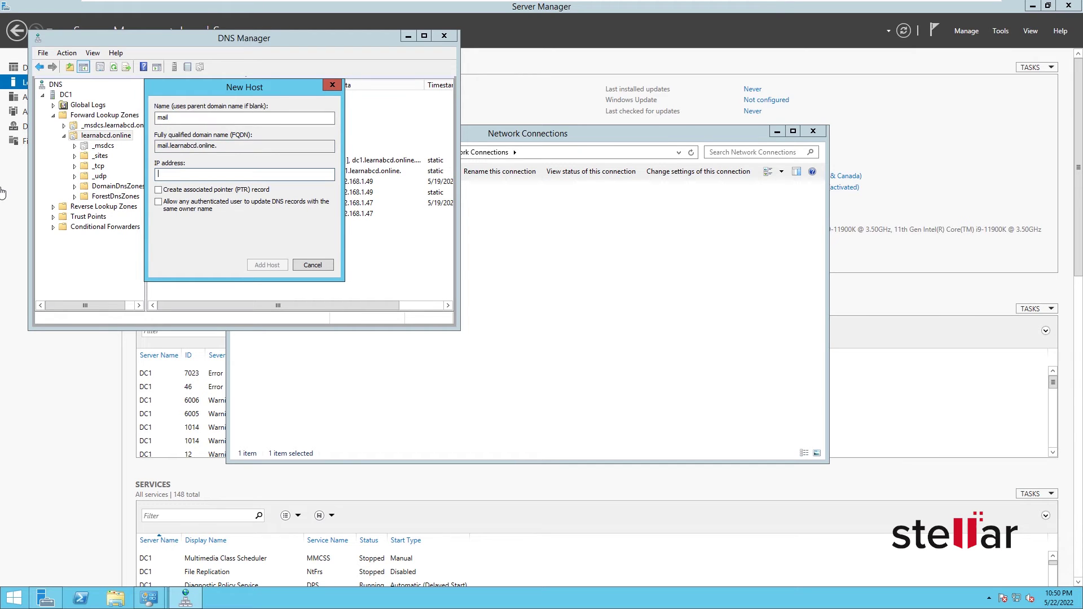
type("192.168.")
type("1.50")
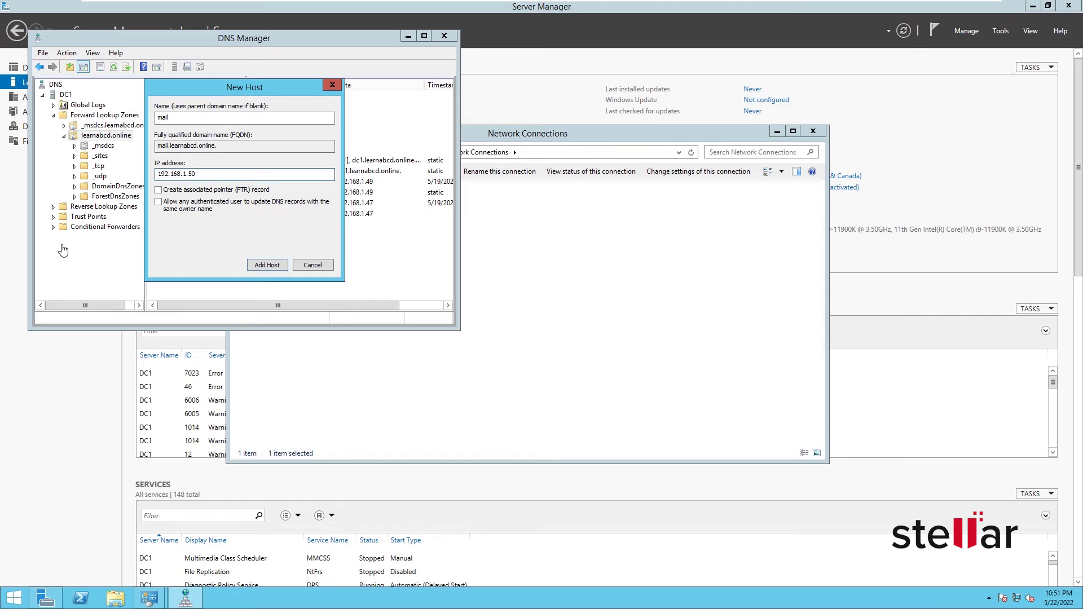
left_click(266, 264)
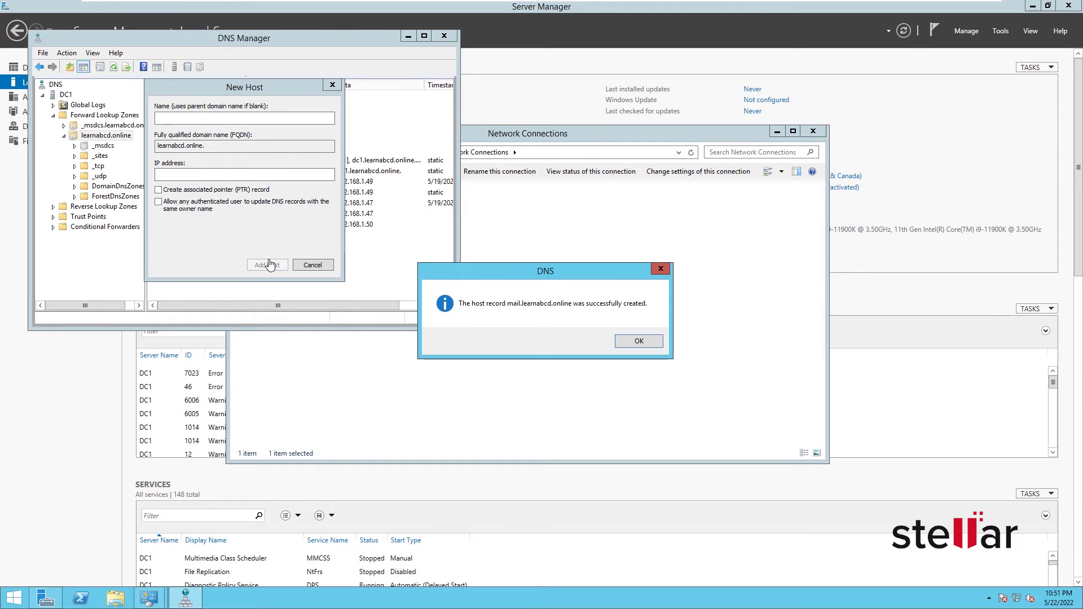
left_click(638, 340)
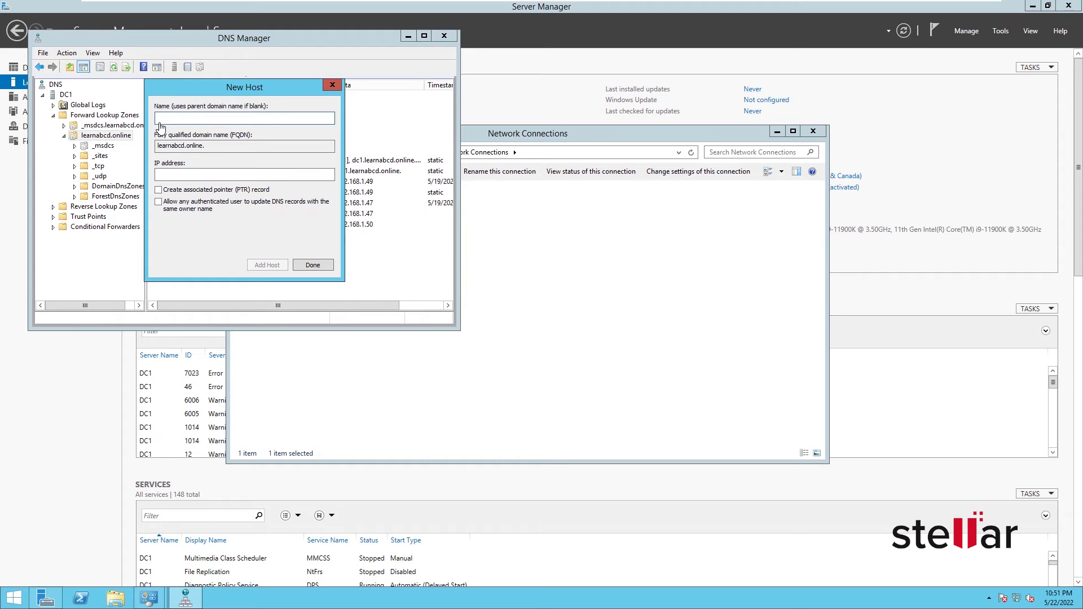
Add host 'autodiscover' at 192.168.1.50 and close the New Host dialog
left_click(244, 117)
type("autodisco")
type("ver")
key("Tab")
type("192.168.1.")
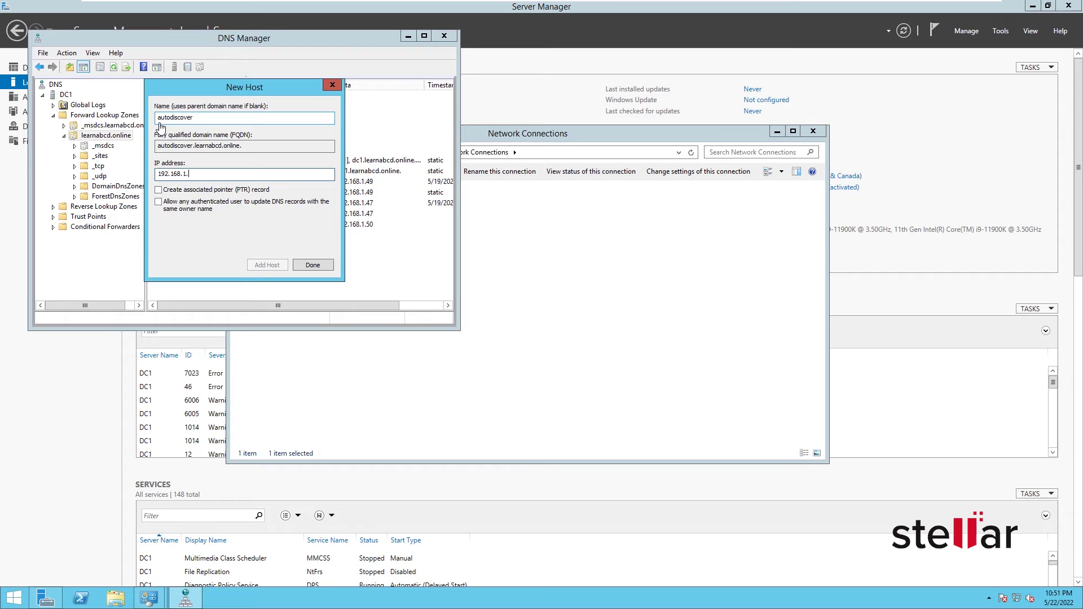
type("49")
left_click(267, 266)
left_click(642, 341)
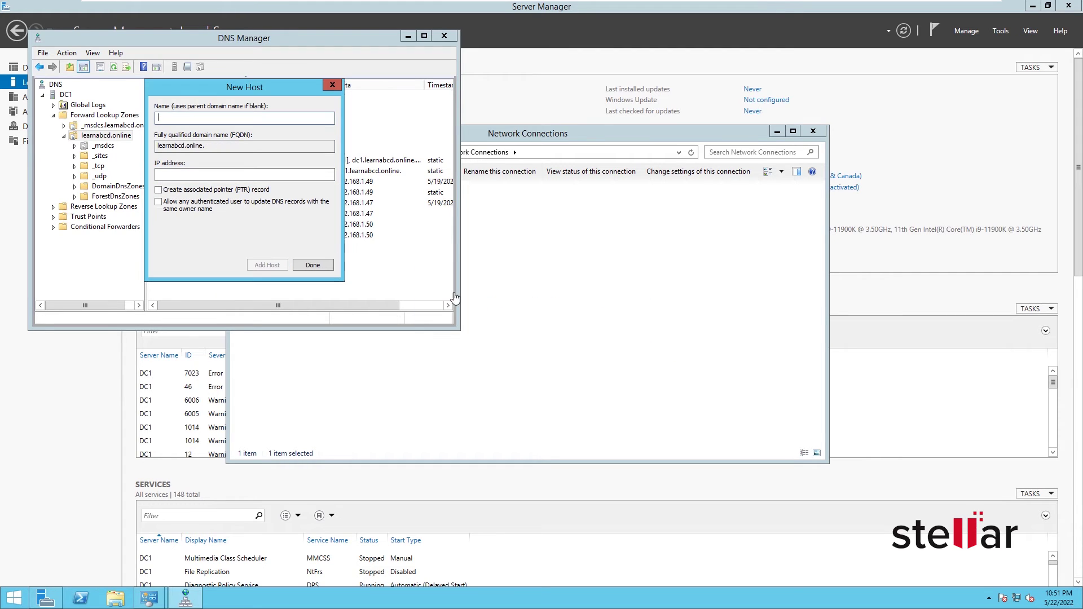
left_click(312, 265)
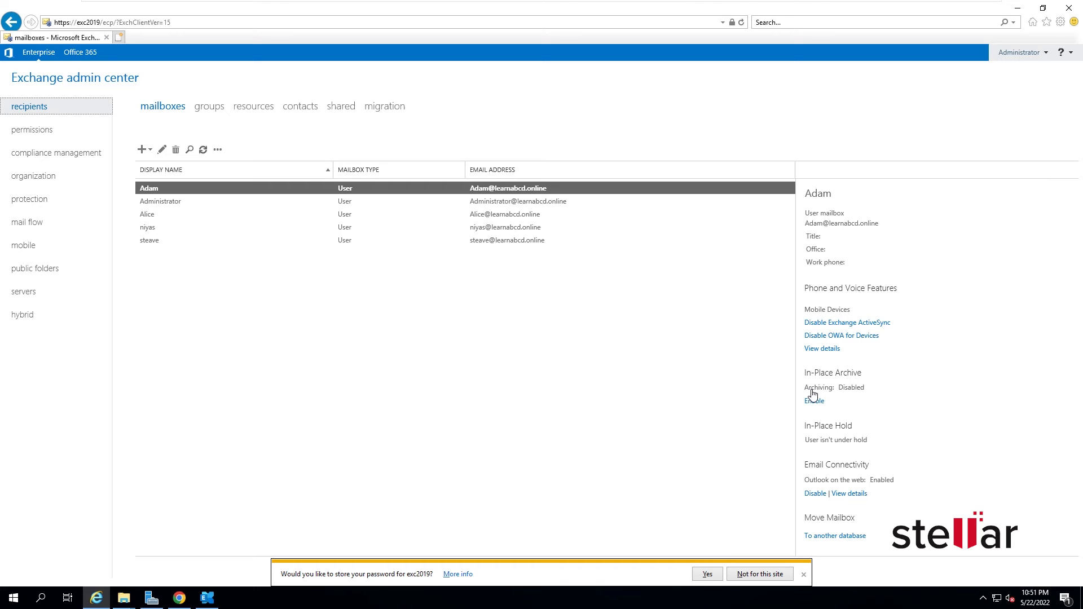
Check Alice's and steave's mailbox details, then switch to the migration page
left_click(169, 214)
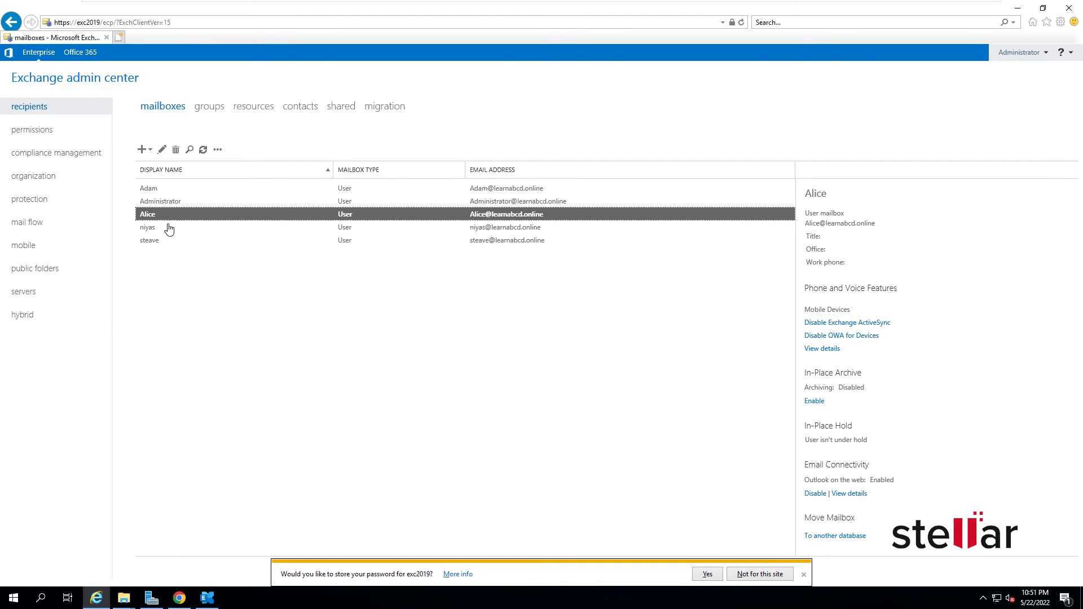
left_click(168, 229)
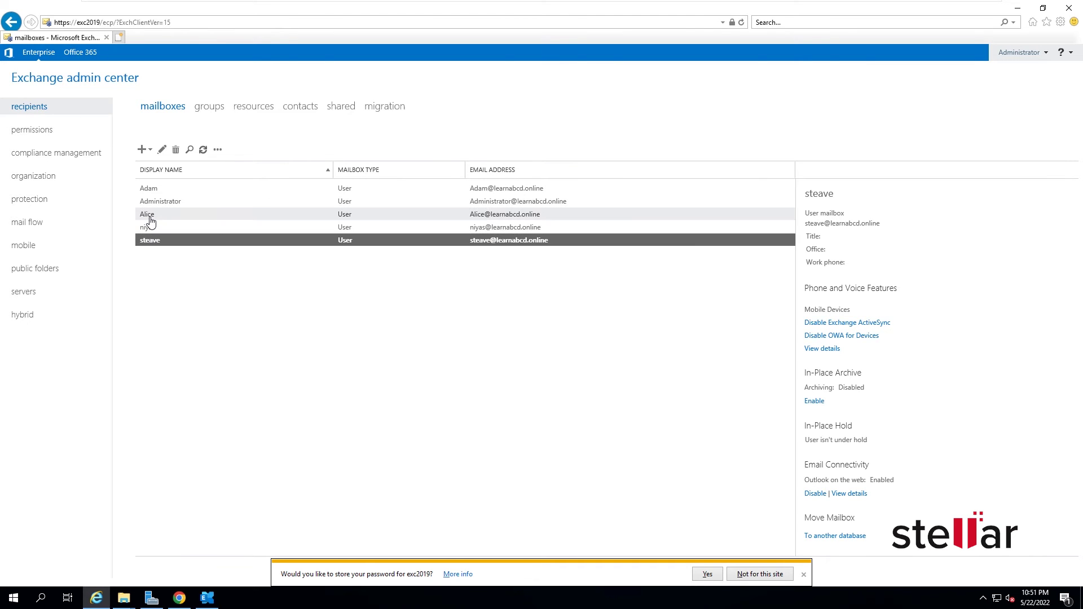
left_click(148, 213)
left_click(161, 240)
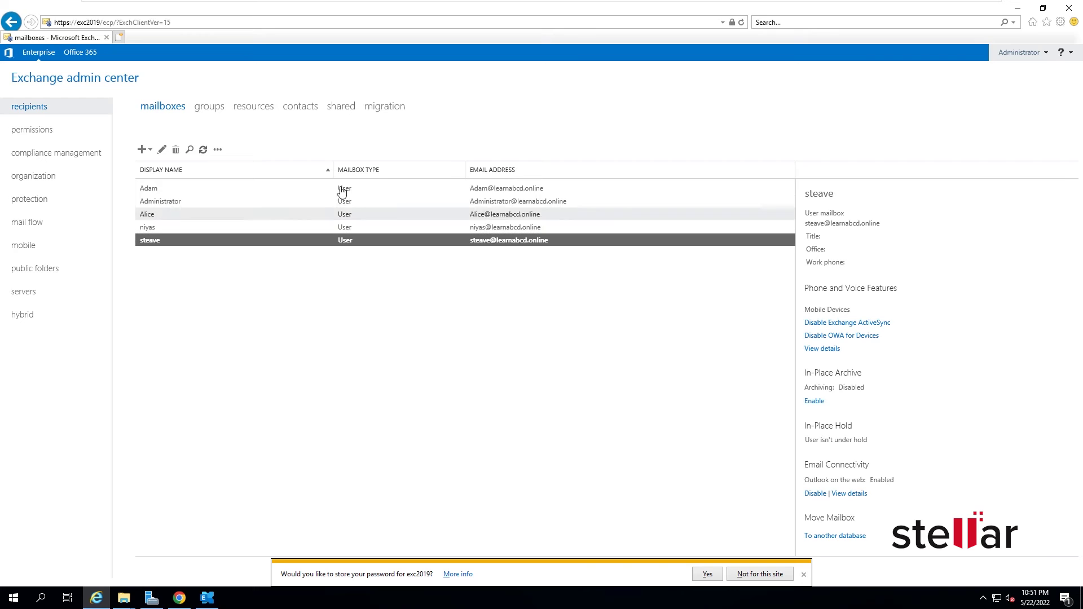
left_click(384, 105)
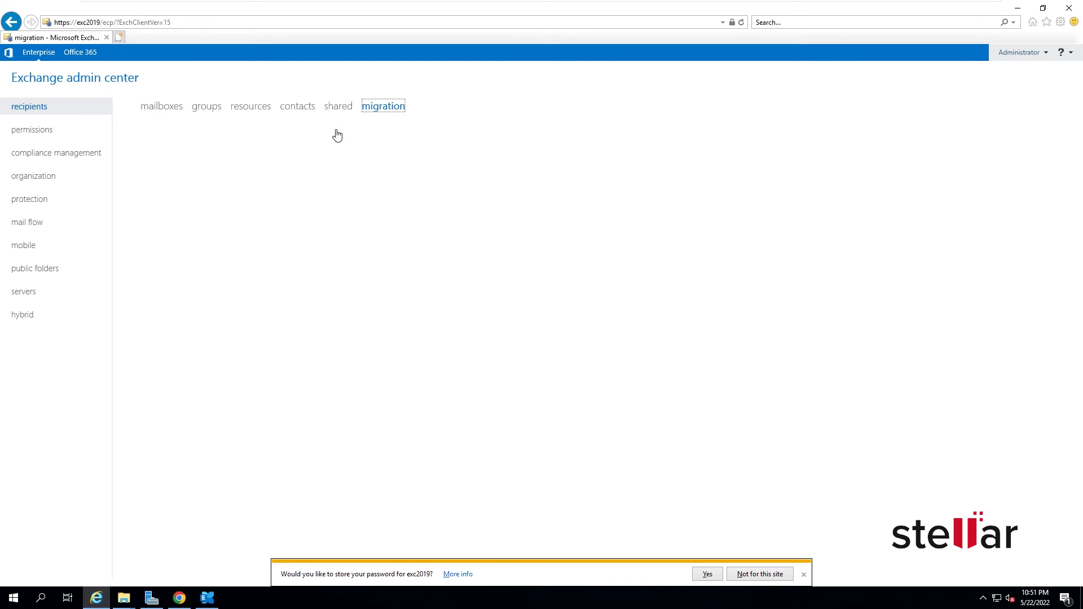
Start a move-to-different-database batch containing Alice's and steave's mailboxes
left_click(142, 164)
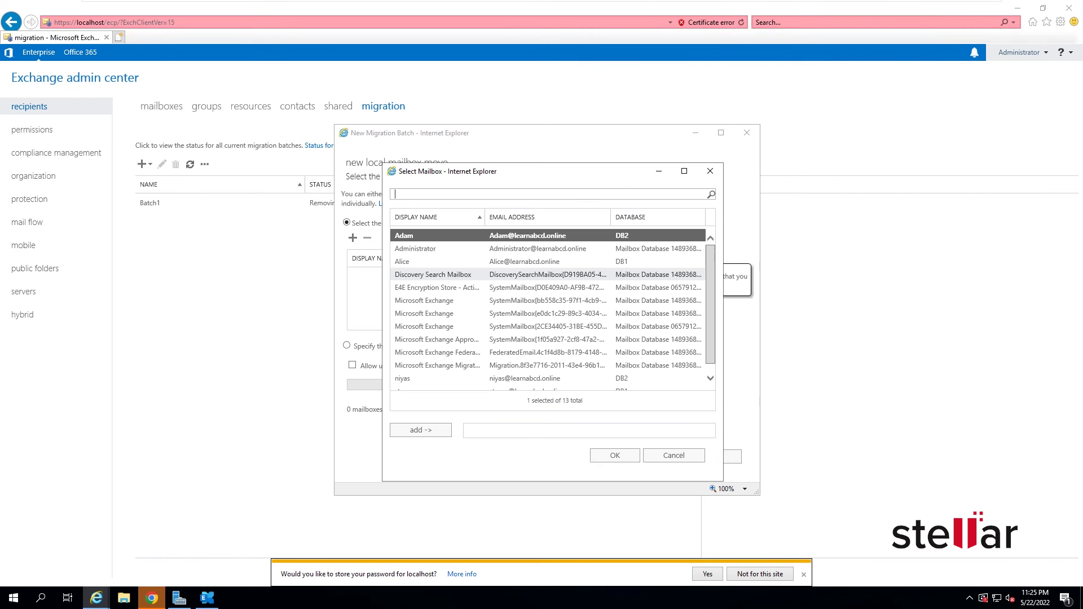
left_click(421, 429)
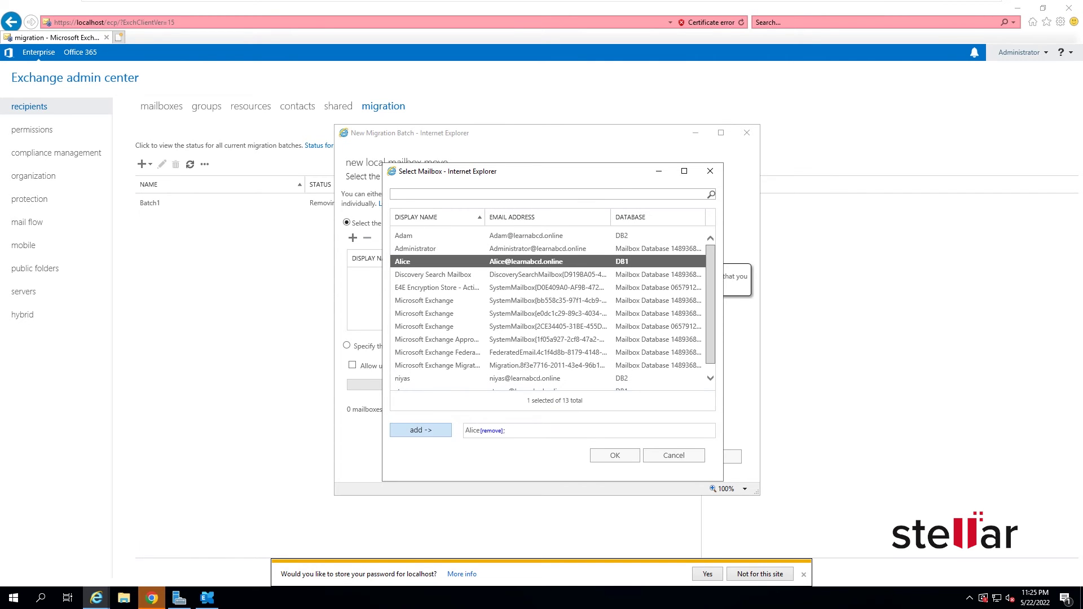
scroll(550, 367, "down", 1)
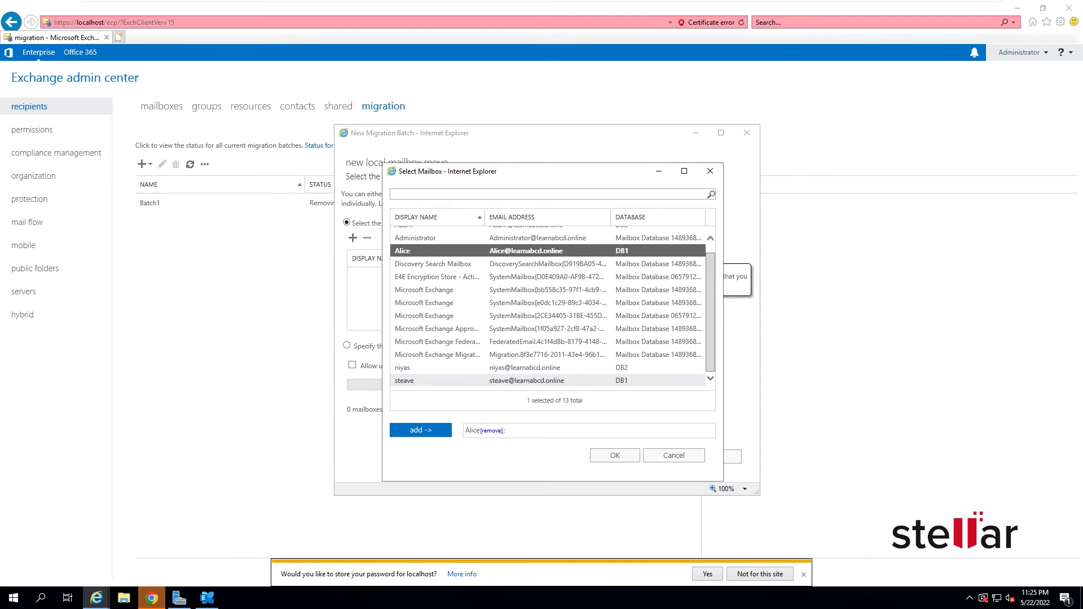
left_click(525, 380)
left_click(421, 430)
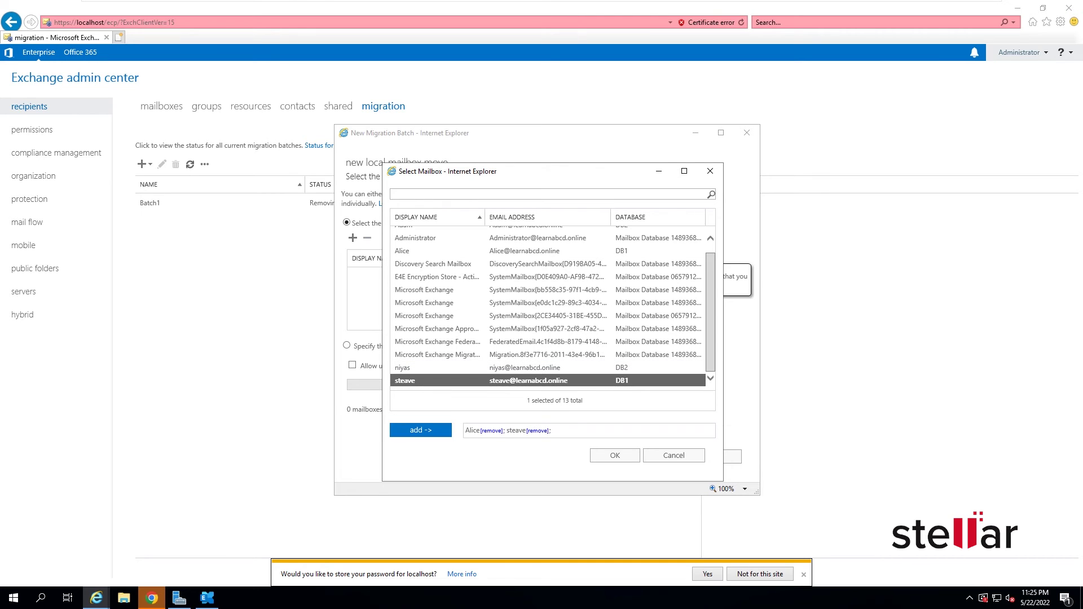
left_click(615, 455)
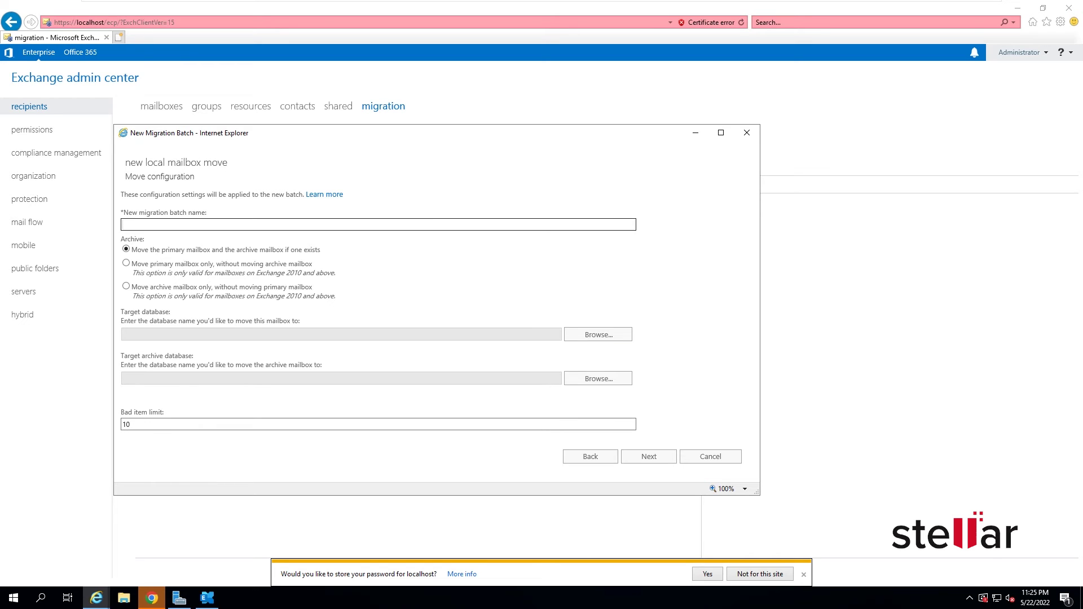
type("Bat")
type("ch")
type("02")
Name the batch Batch01, target database NewDB1, and create the batch
left_click(597, 334)
left_click(380, 268)
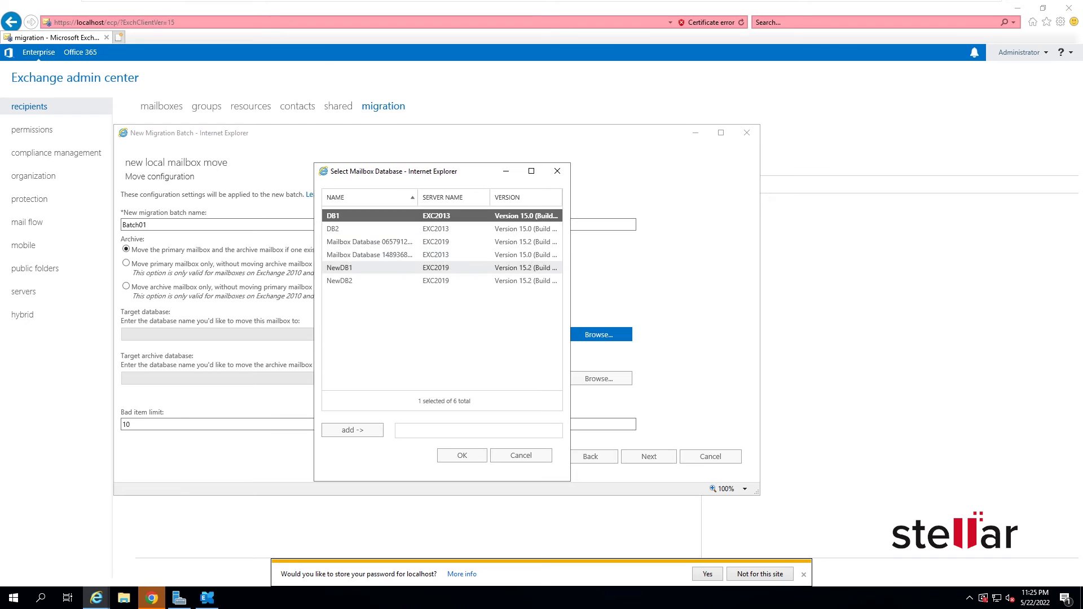
left_click(352, 430)
left_click(462, 455)
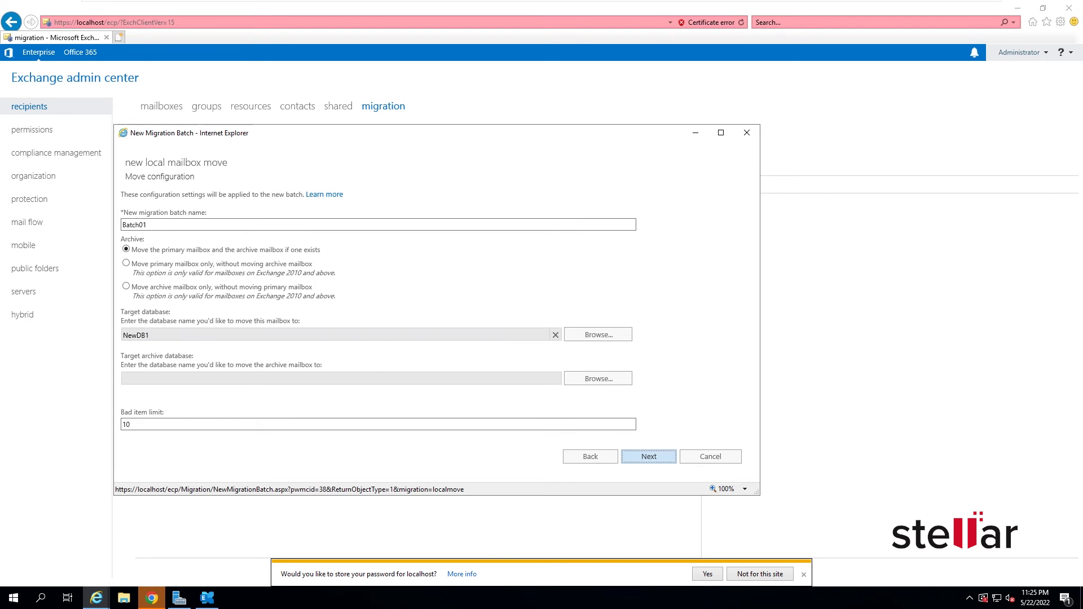
left_click(649, 456)
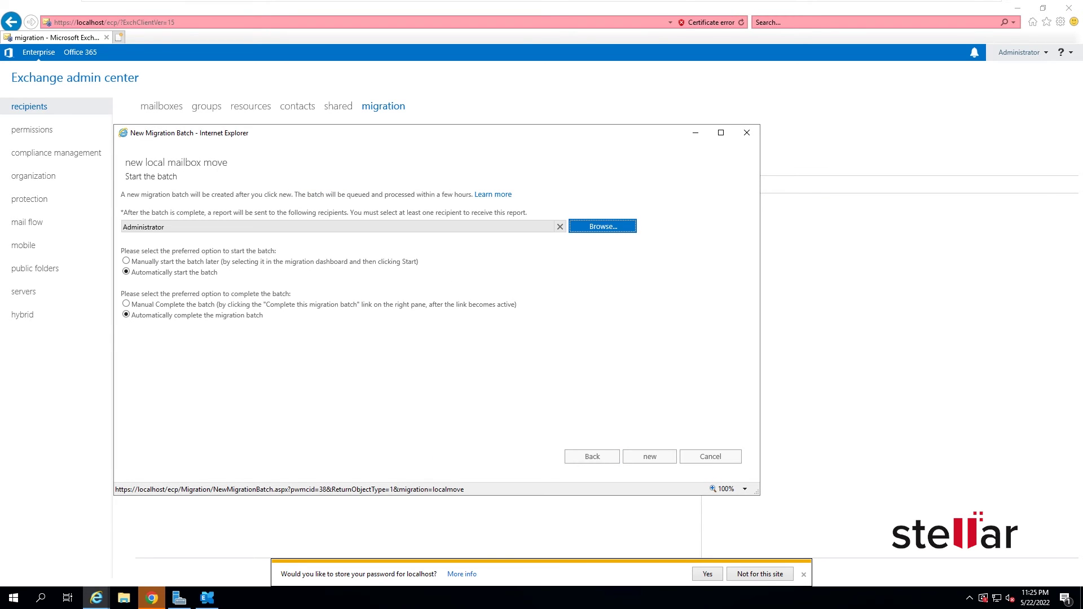
left_click(649, 456)
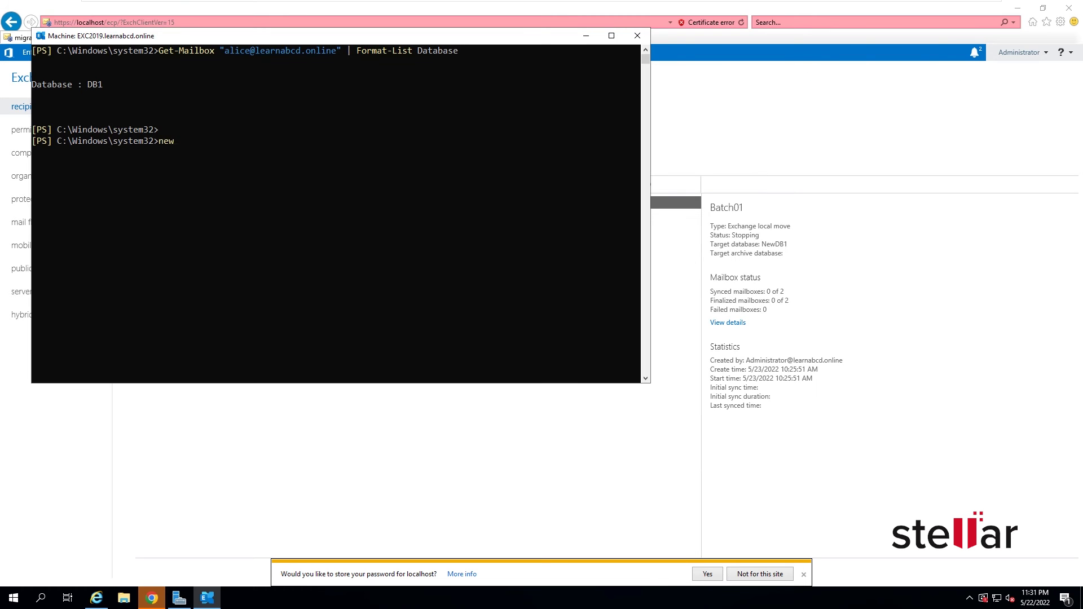
type("New-MoveRequest")
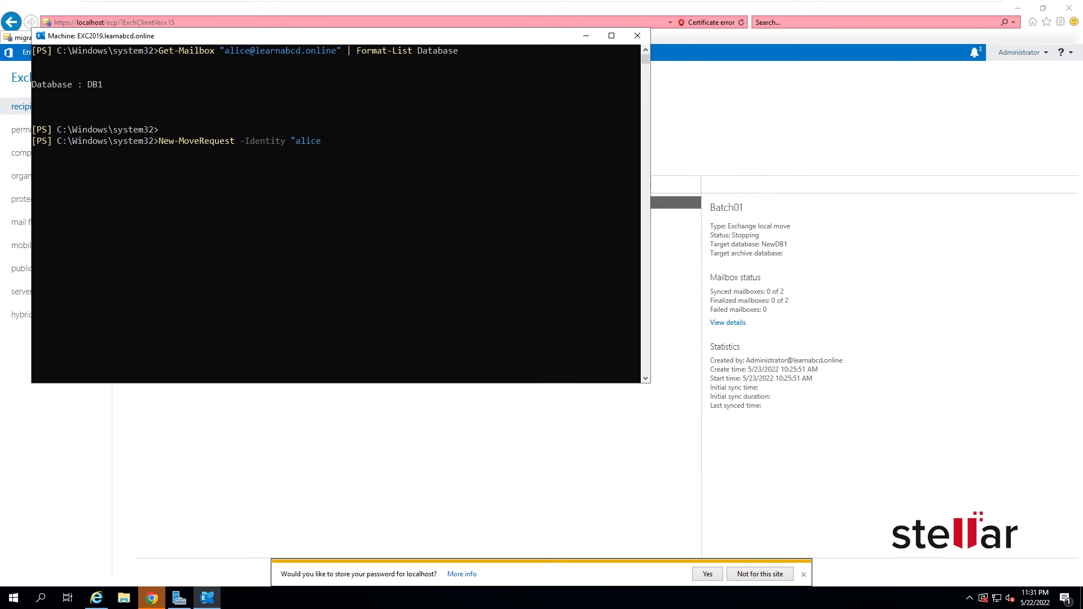
type("Target")
type("Database")
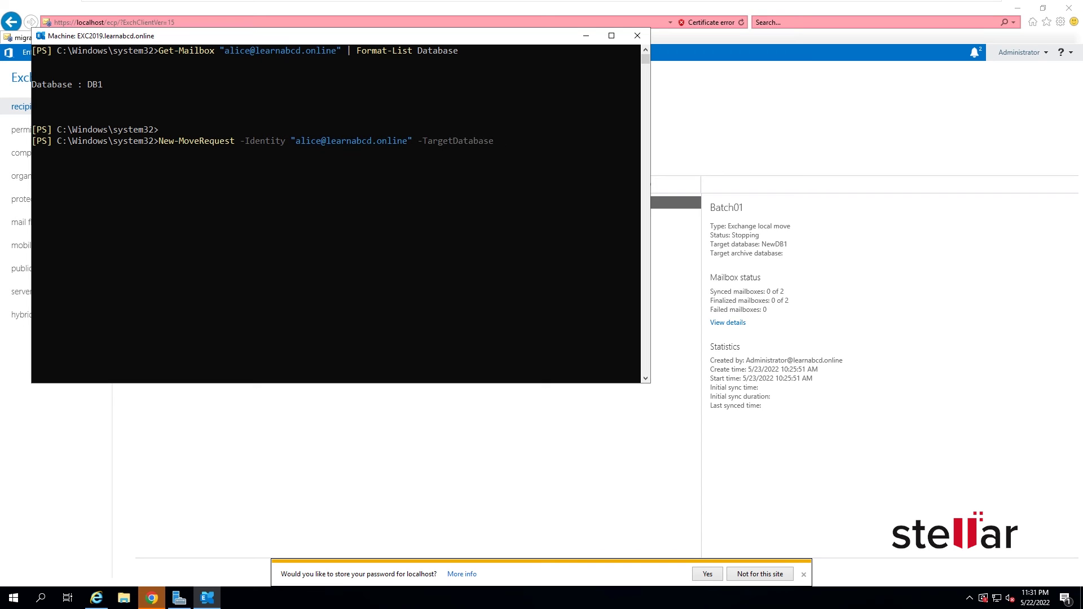
type("NewDB1")
Run New-MoveRequest to target database NewDB1 for alice and steave
key("Return")
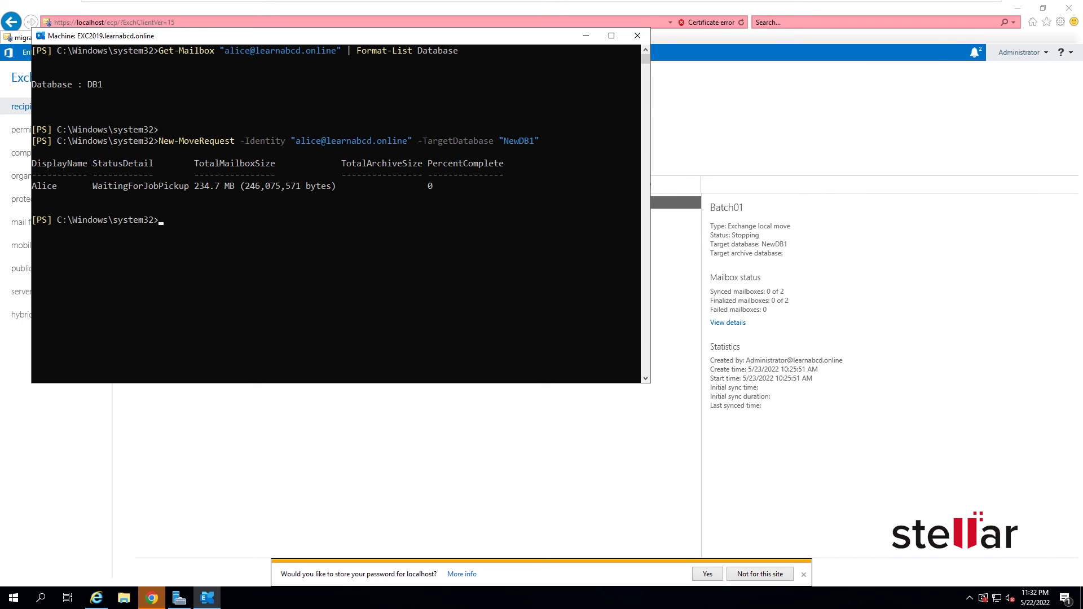
key("Up")
key("BackSpace")
key("BackSpace")
key("BackSpace")
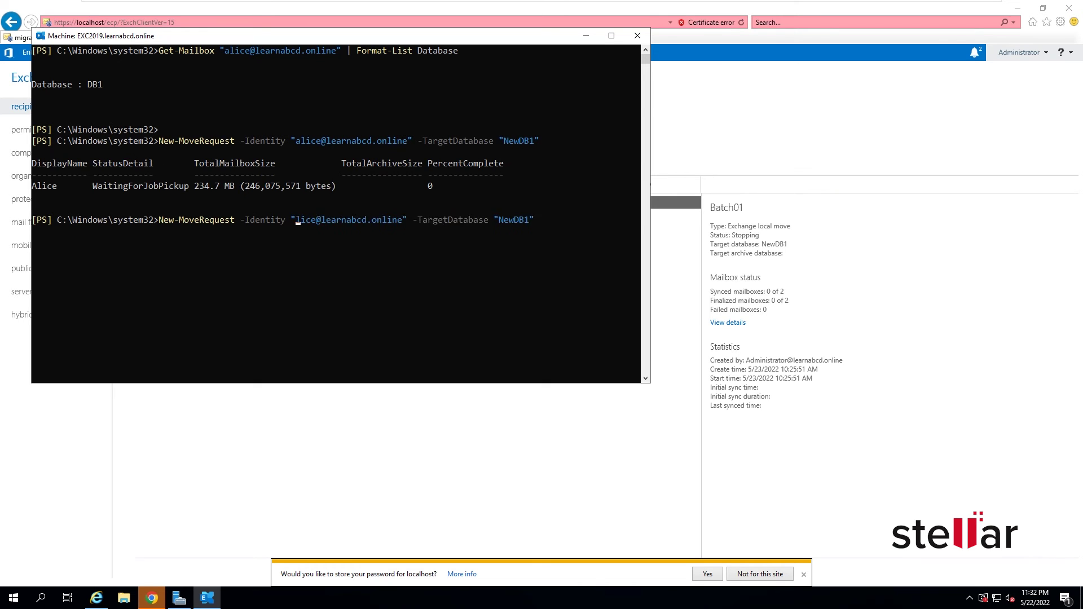
type("steave")
key("Return")
type("Get-MoveRequestStatistics")
Check progress with Get-MoveRequest | Get-MoveRequestStatistics until both moves show 100% completed
key("Return")
key("ctrl+c")
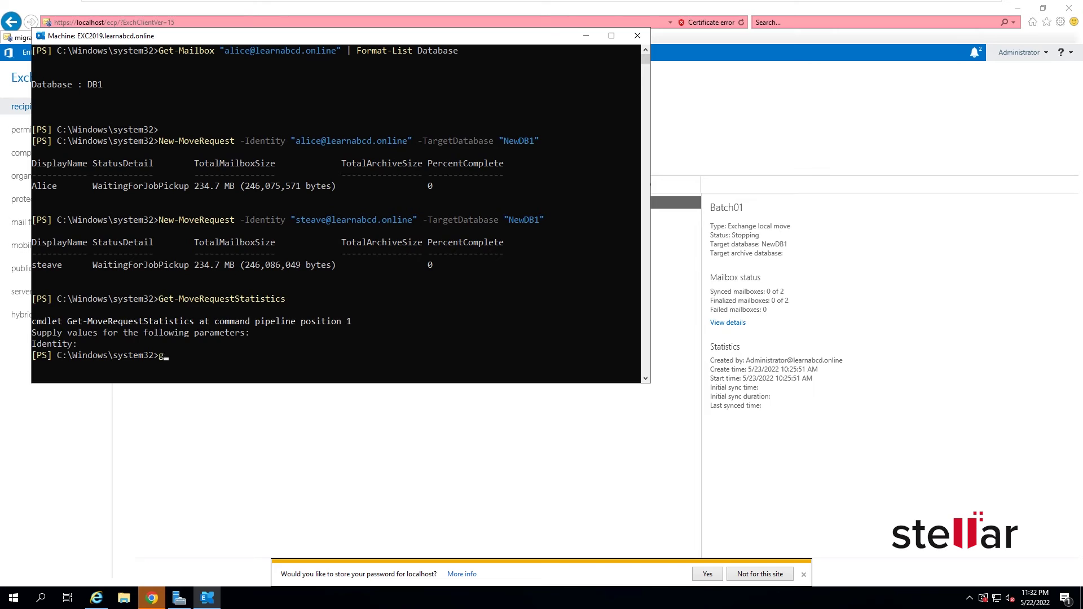
type("Get-MoveRequest")
type(" | get=mo")
key("BackSpace")
key("BackSpace")
key("BackSpace")
type("-m")
key("Tab")
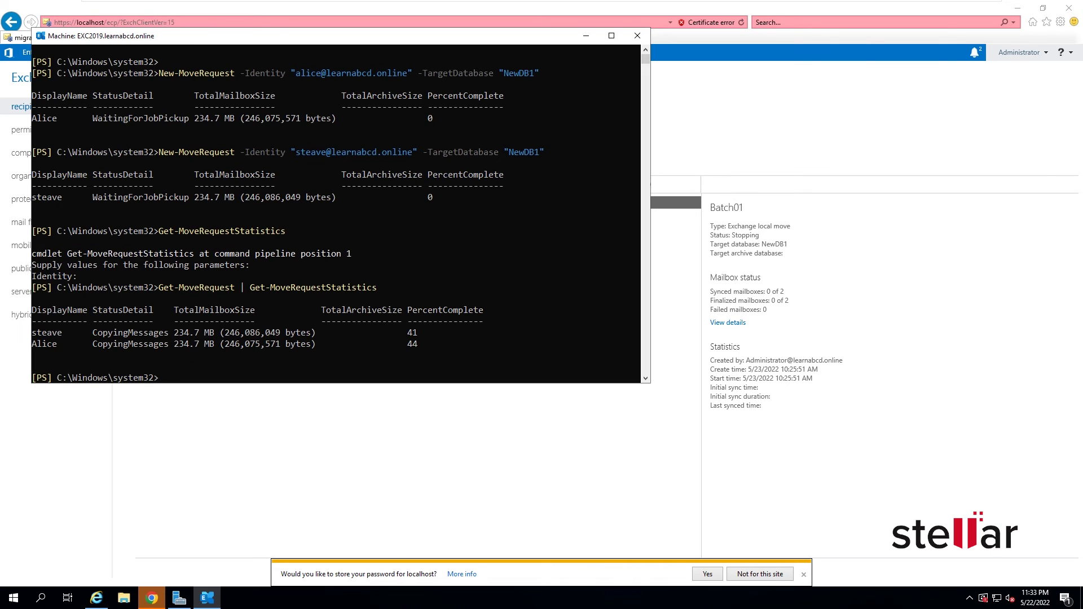
key("Up")
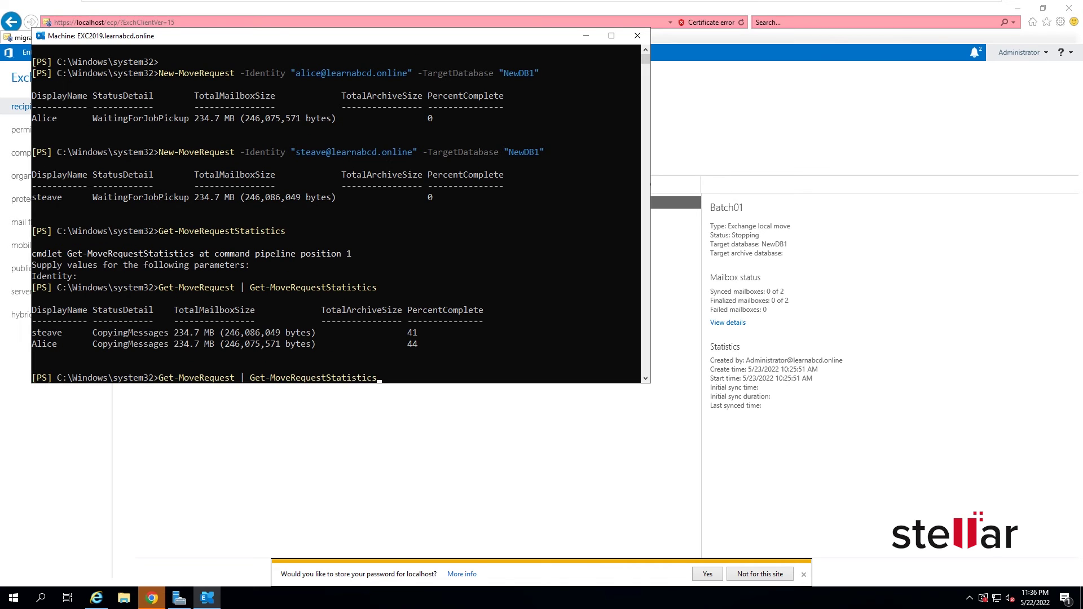
key("Return")
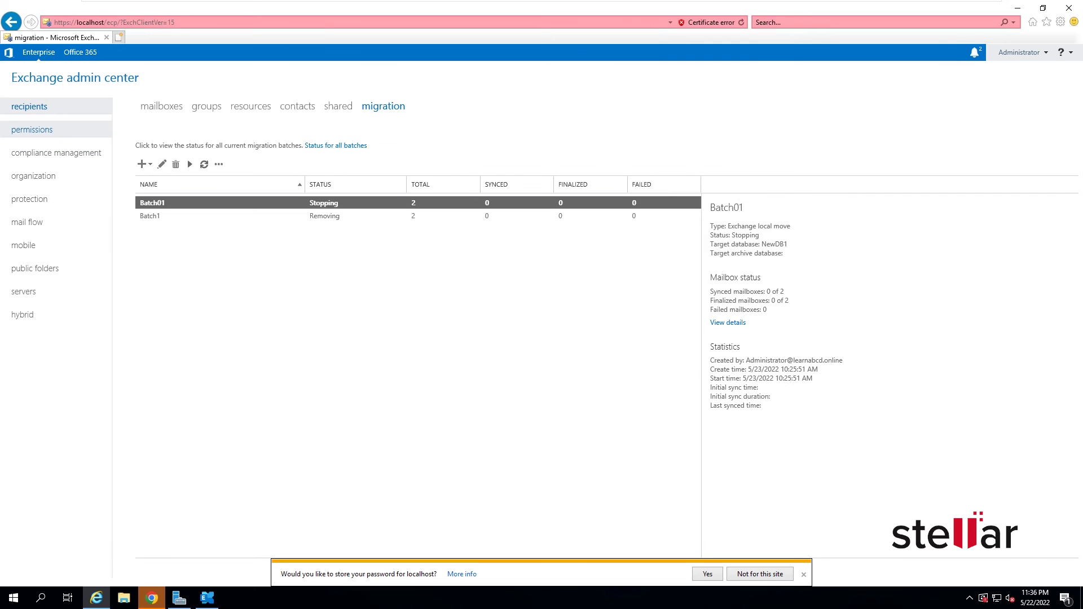
double_click(147, 214)
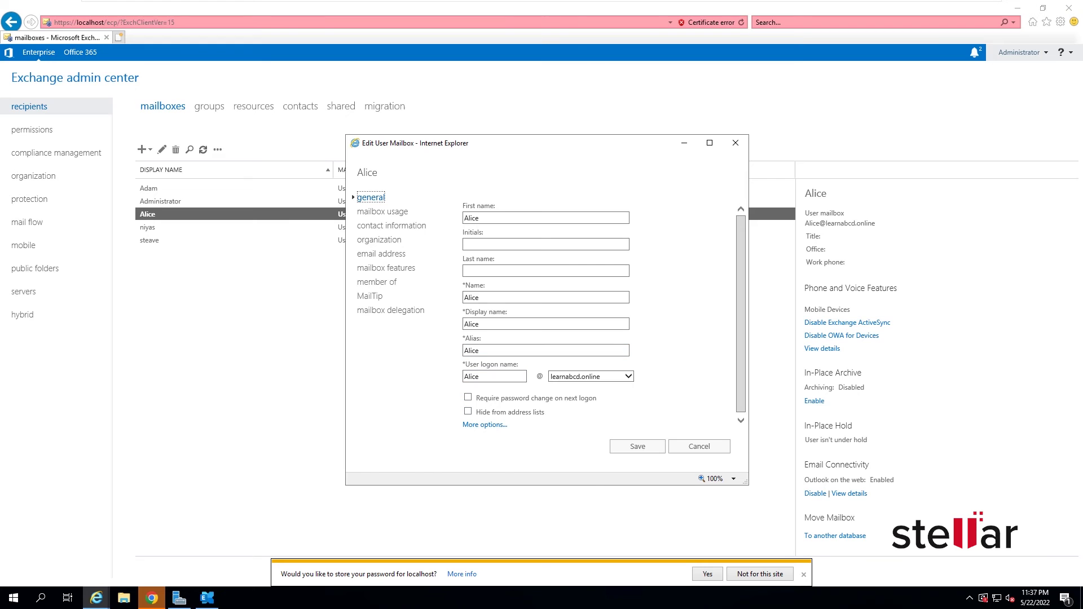
left_click(485, 424)
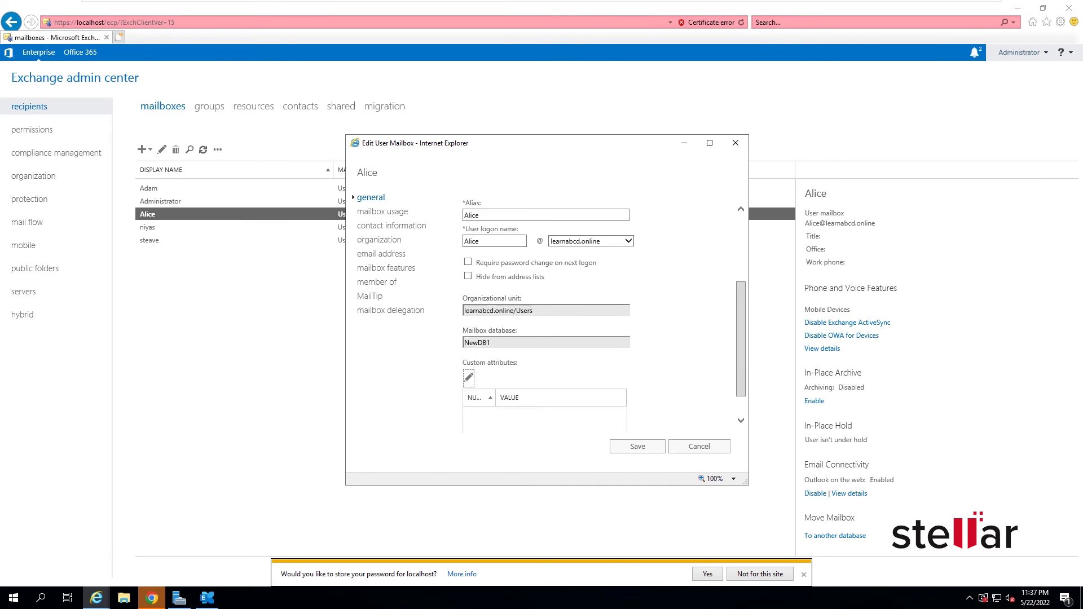
left_click_drag(491, 307, 464, 306)
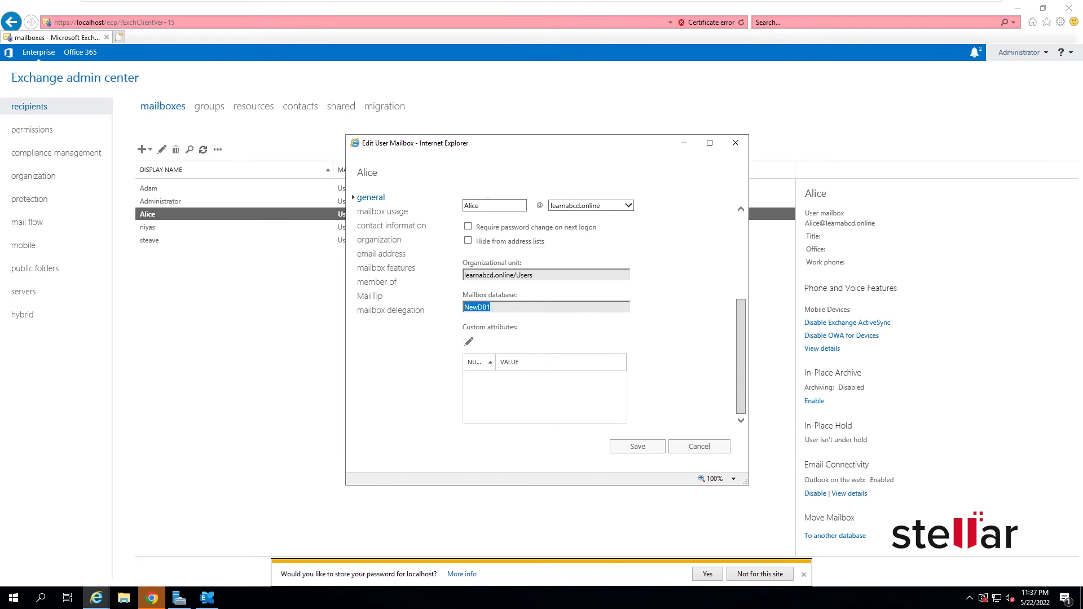
left_click(699, 446)
double_click(254, 240)
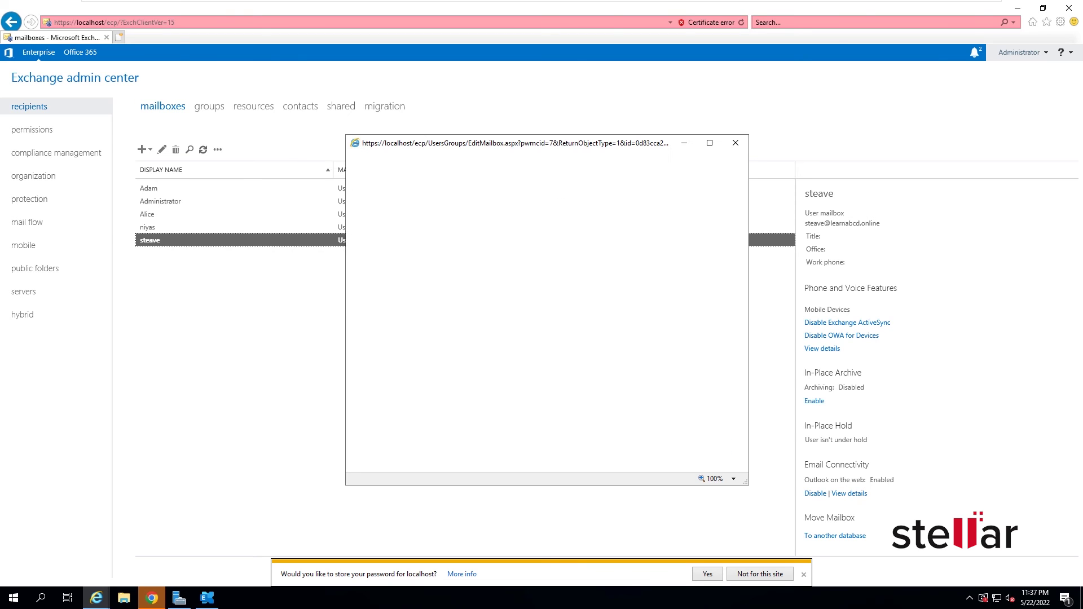
left_click(382, 211)
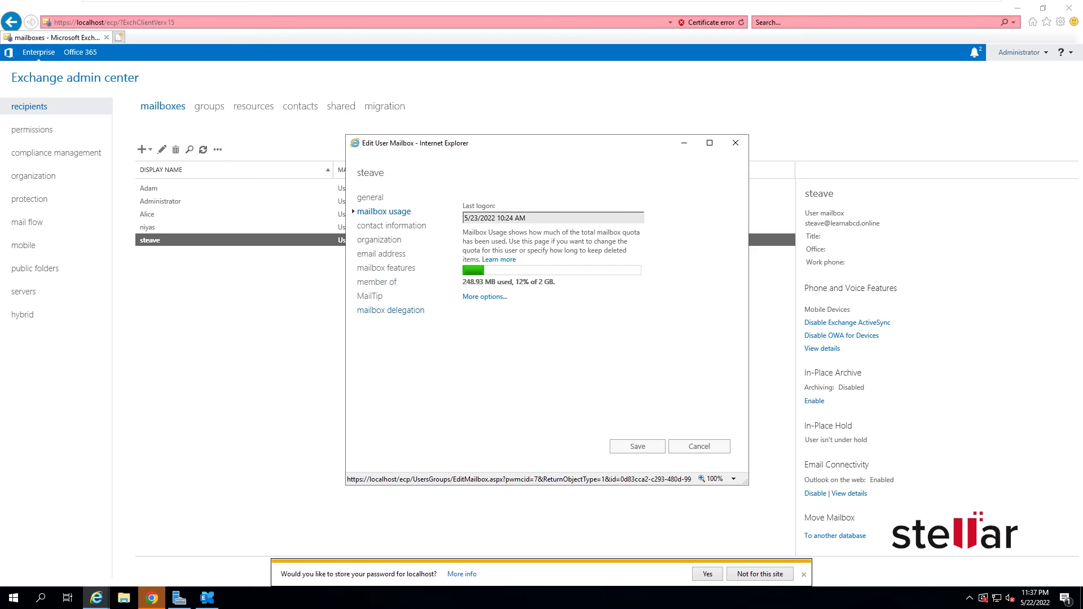
left_click(485, 424)
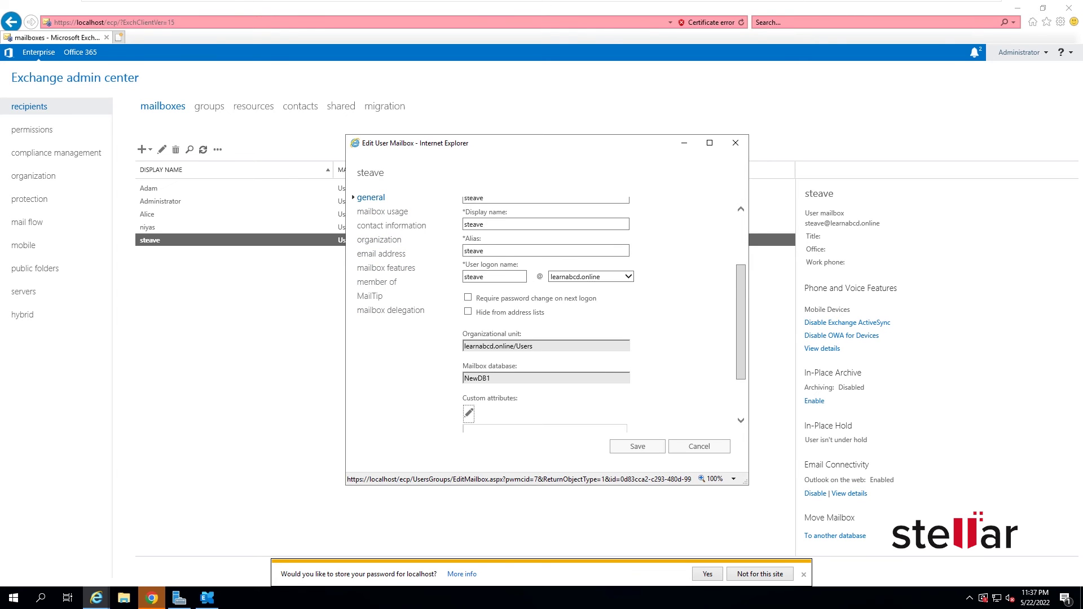
double_click(476, 307)
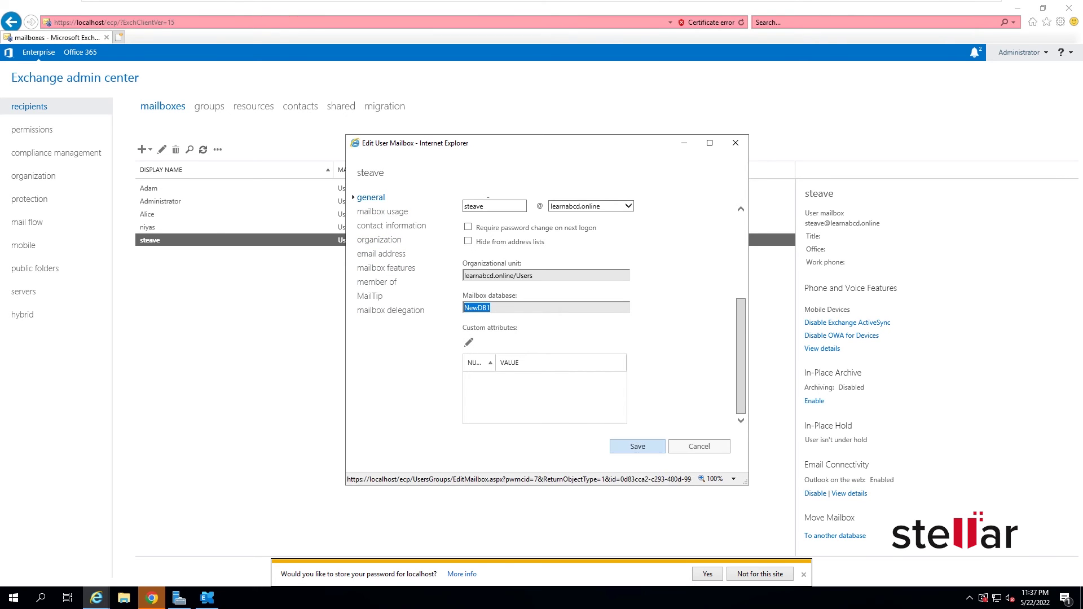
left_click(699, 445)
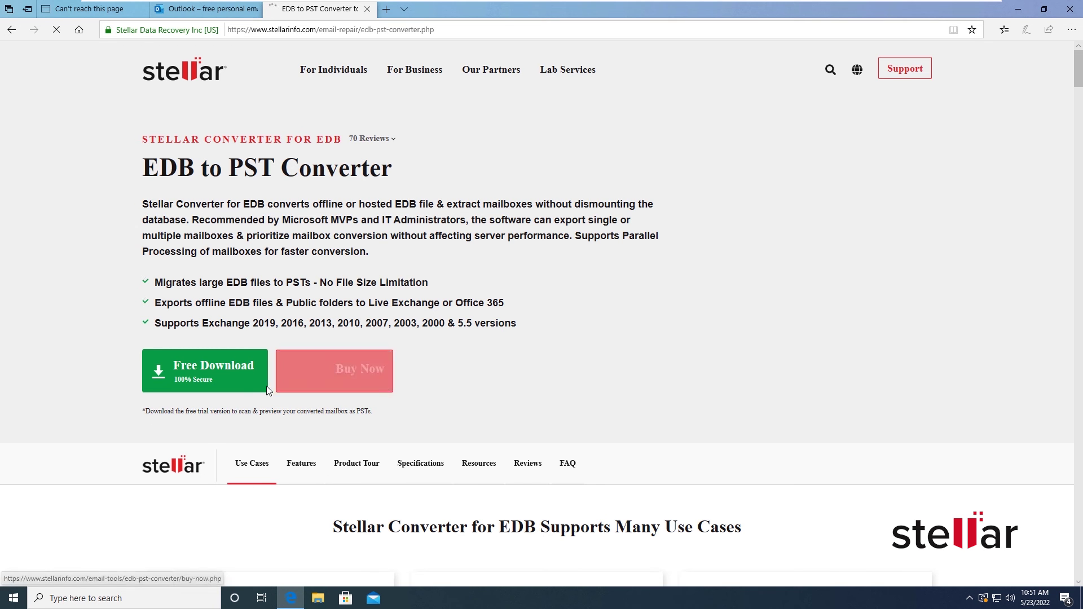
Download the Stellar Converter for EDB free trial, install it, and launch it
left_click(247, 379)
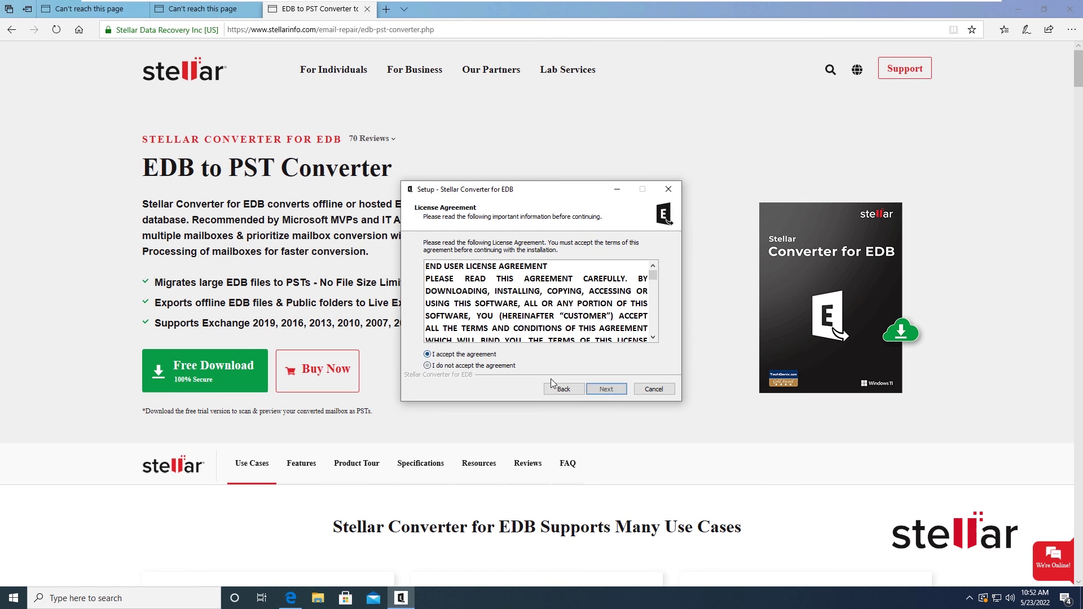
left_click(606, 389)
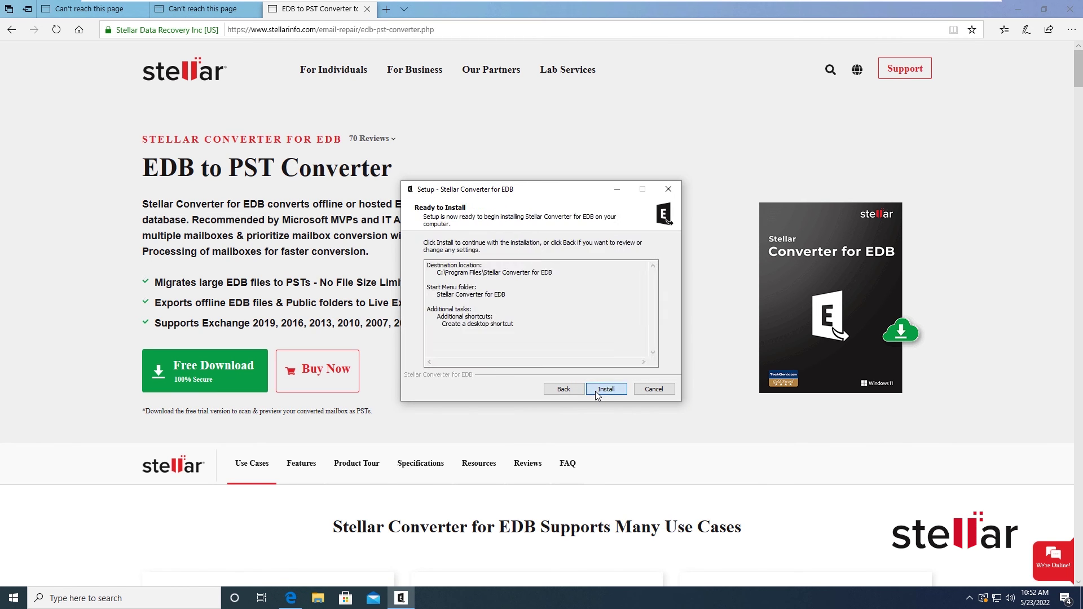
left_click(606, 389)
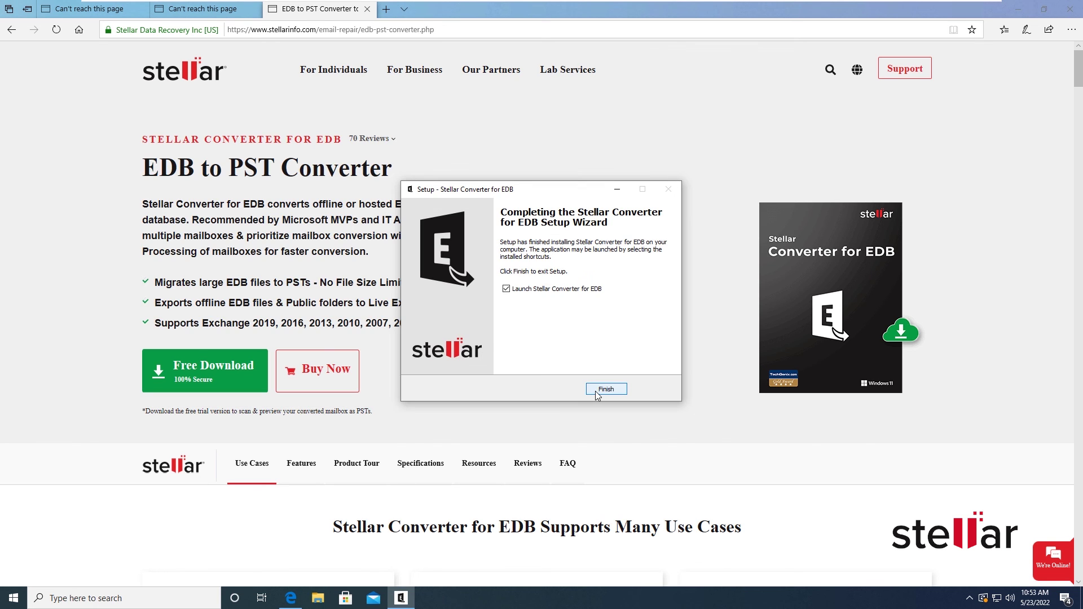
left_click(605, 390)
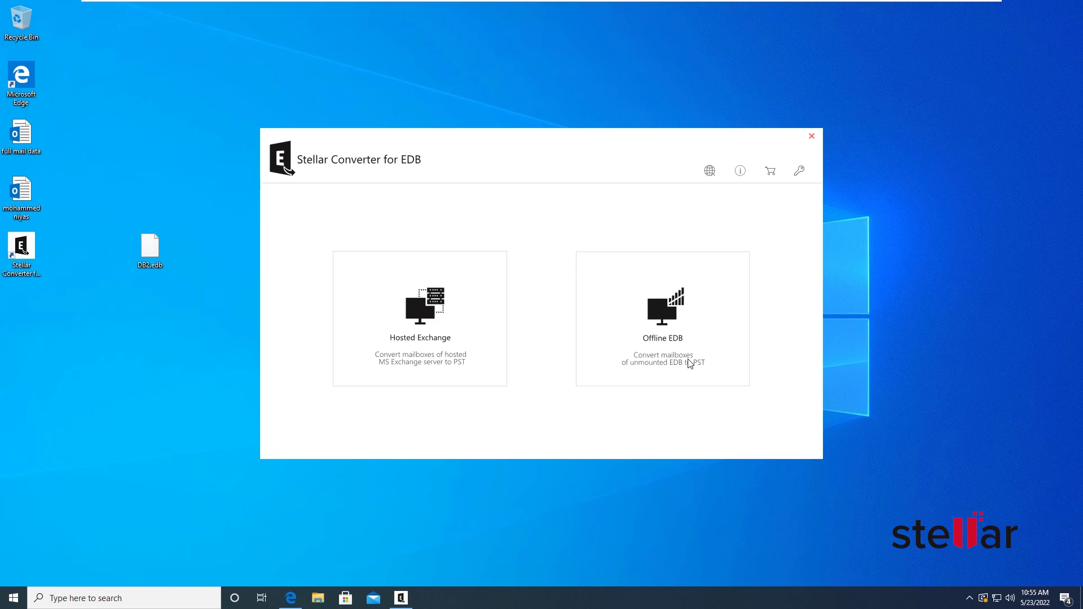
Scan the offline EDB file DB2.edb
left_click(678, 325)
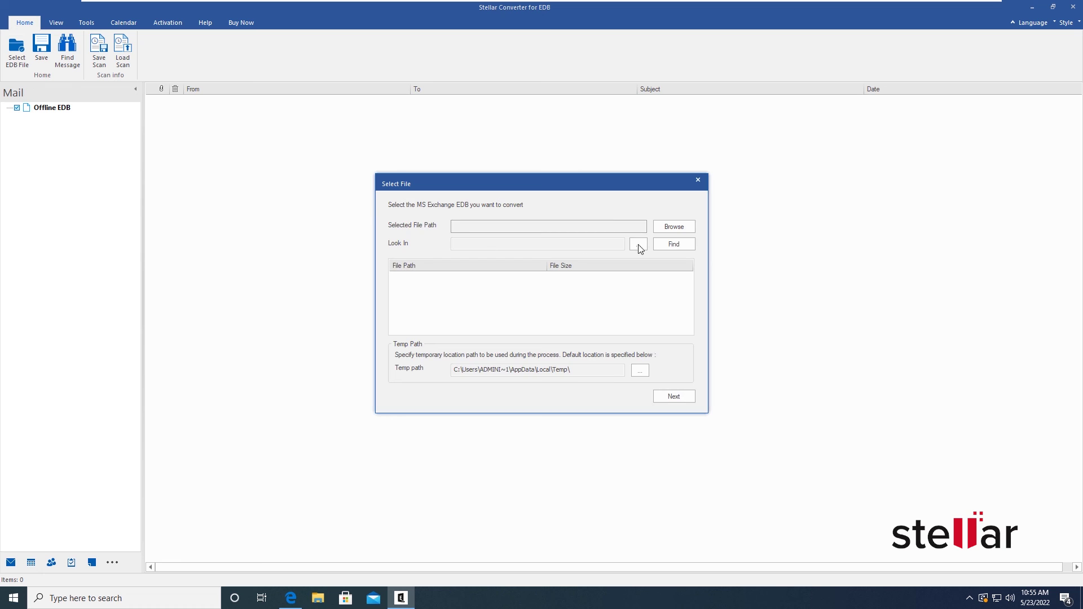
left_click(673, 227)
left_click(508, 269)
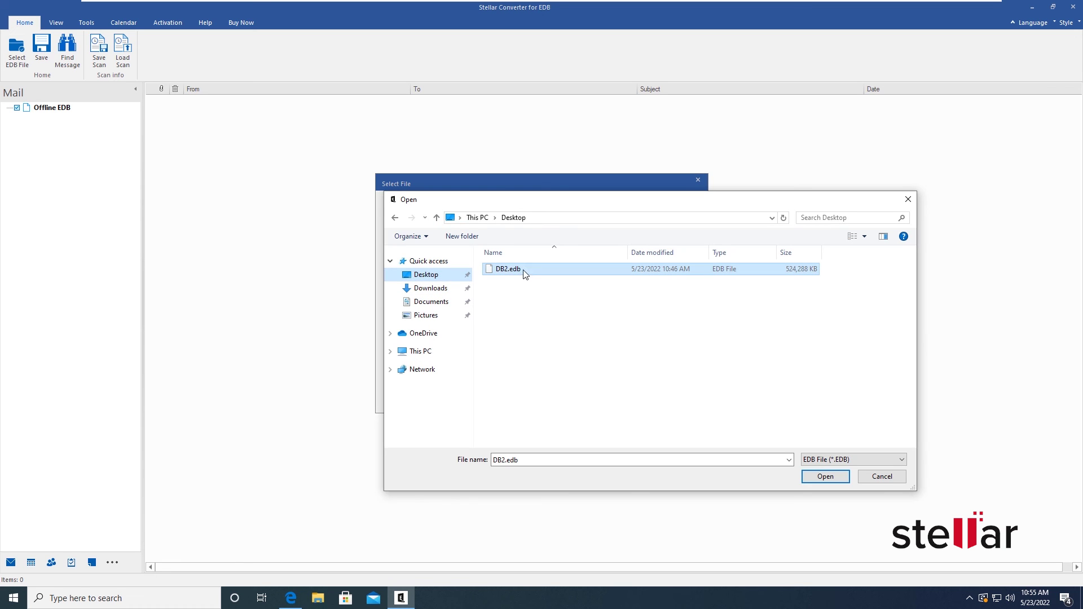
left_click(825, 477)
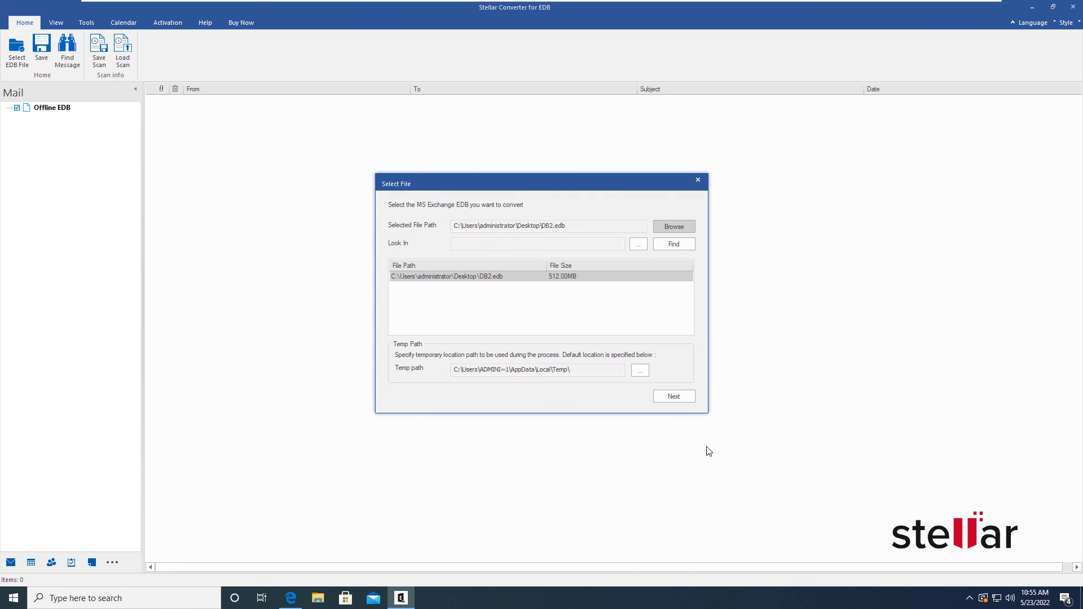
left_click(677, 404)
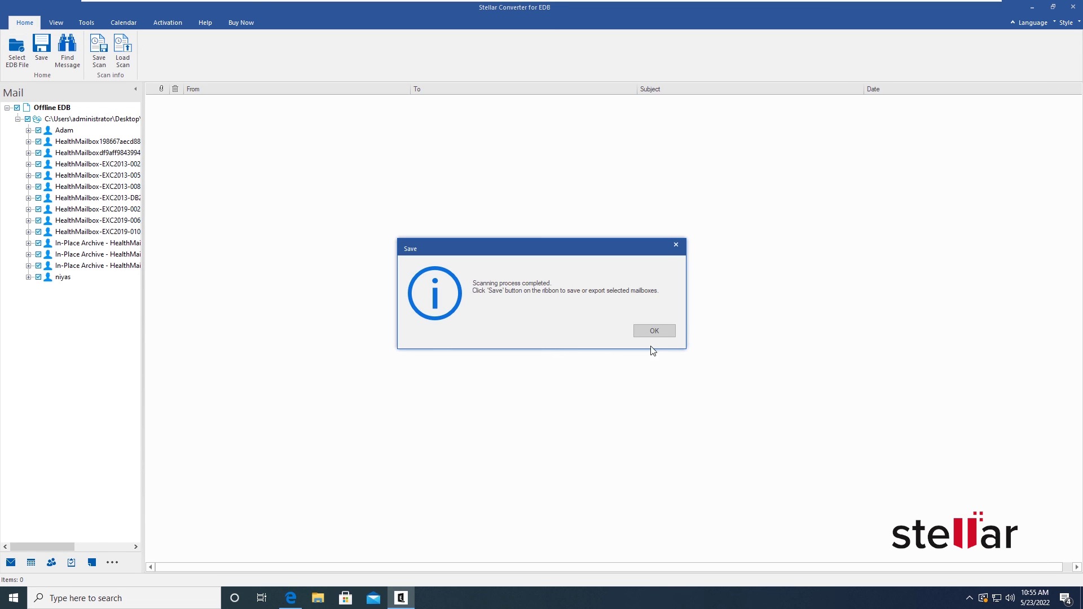
left_click(653, 332)
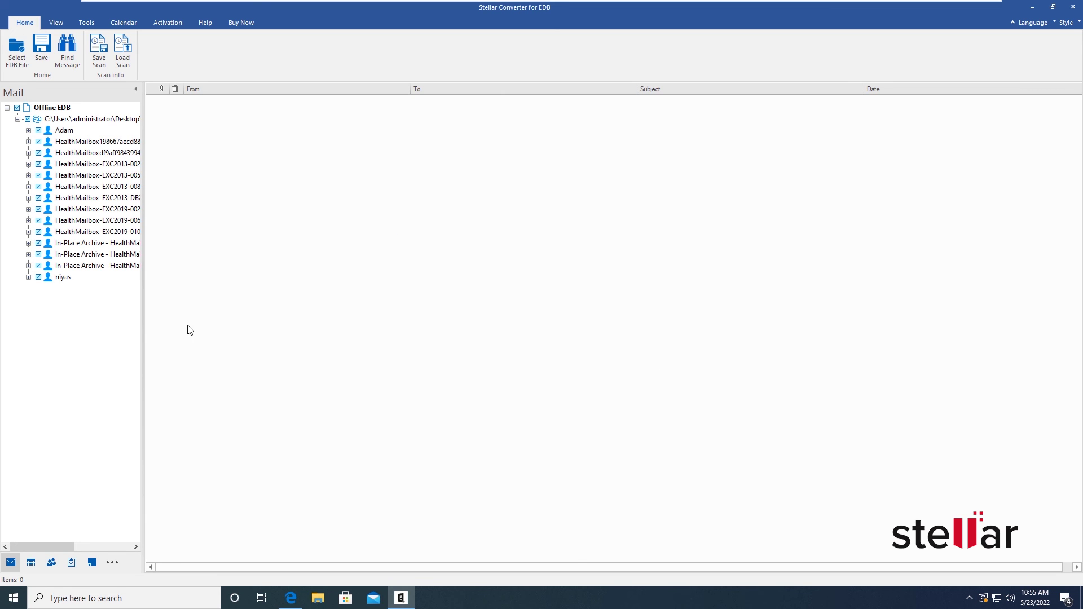
Expand niyas's mailbox and view its Inbox and Sent Items emails
left_click(30, 277)
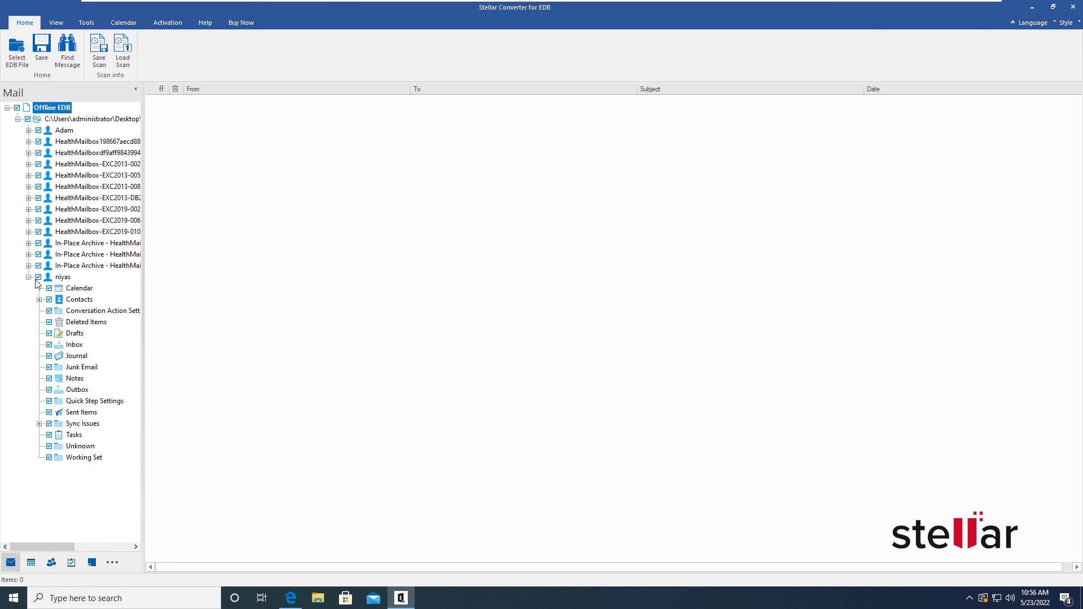
left_click(75, 344)
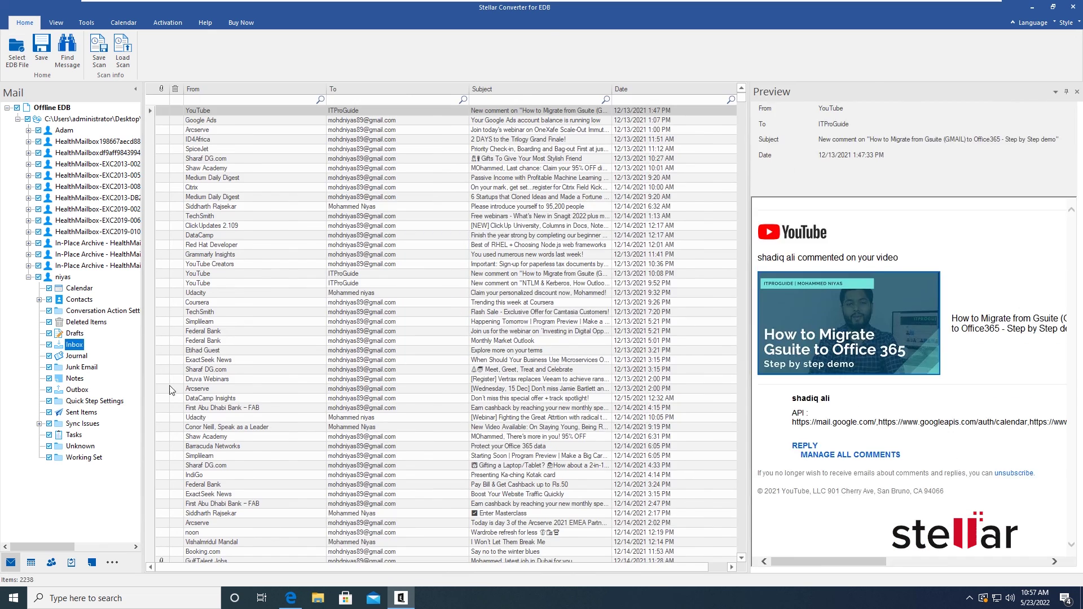
left_click(81, 413)
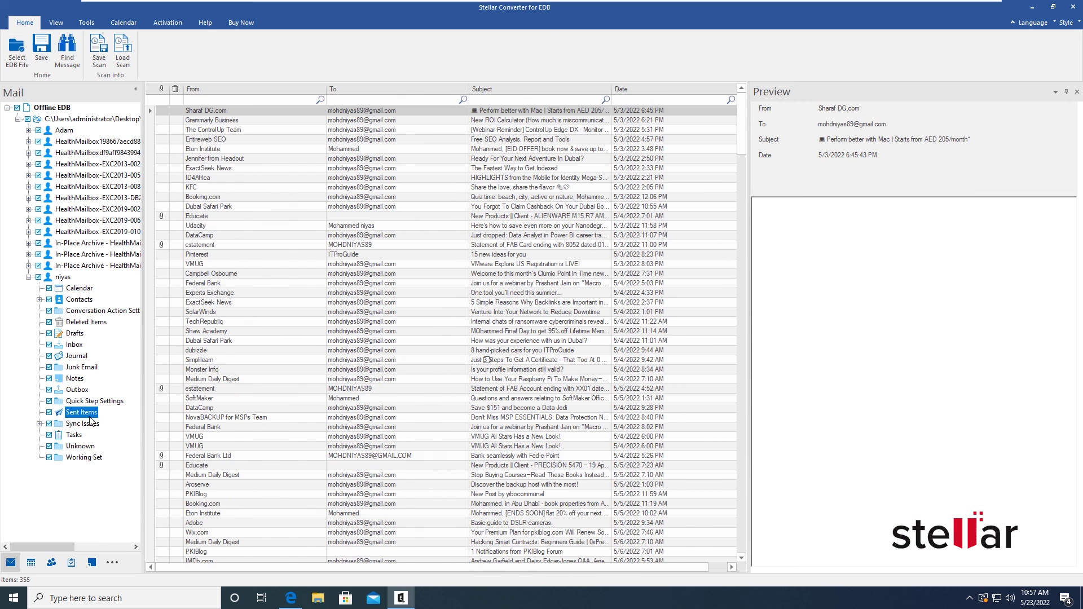
left_click(43, 50)
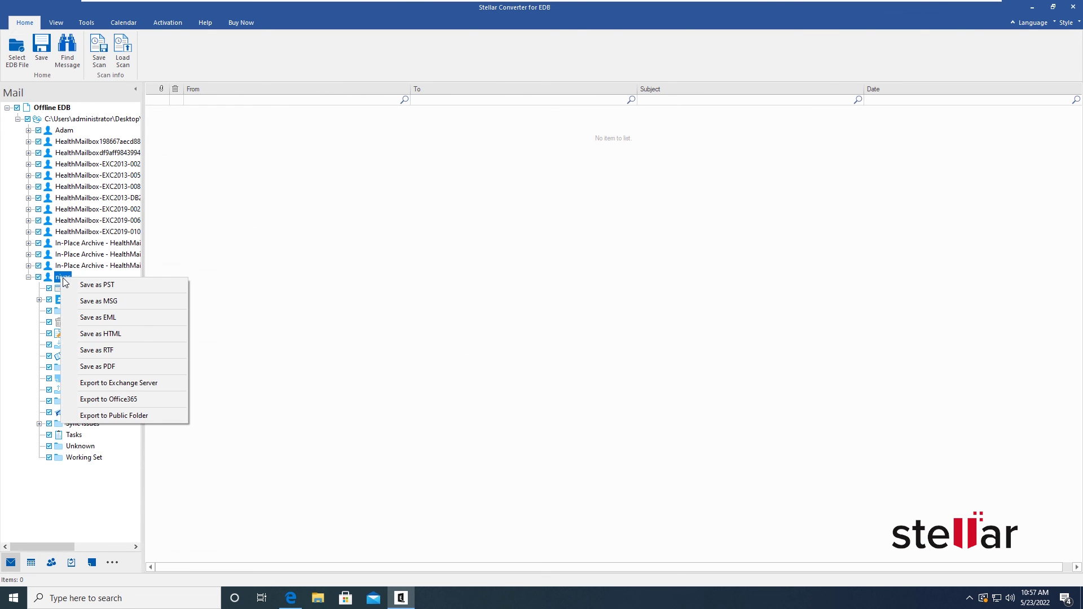
left_click(134, 381)
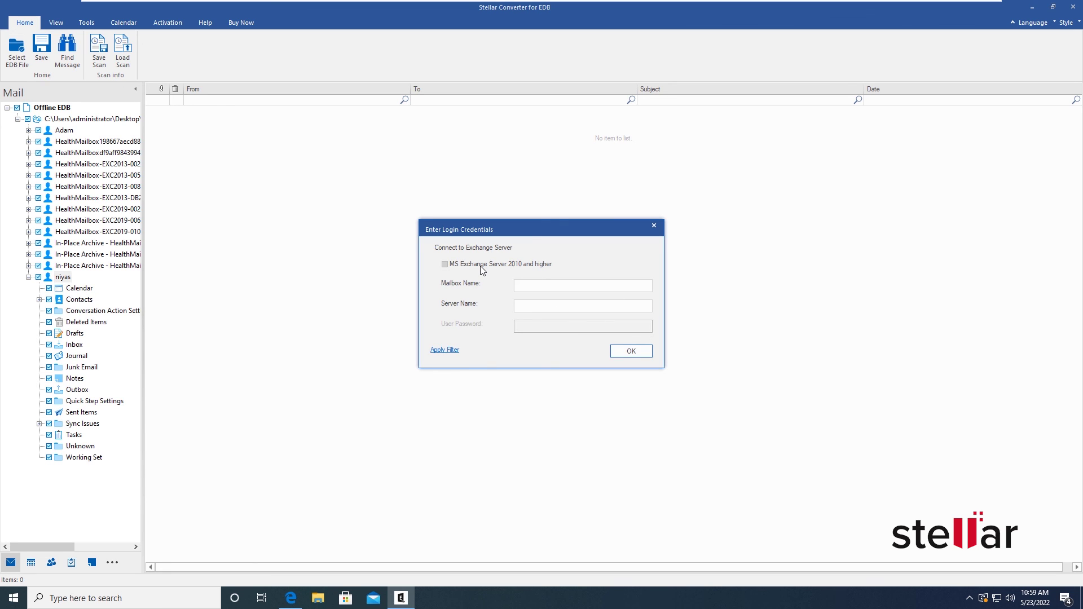
left_click(445, 264)
left_click(582, 285)
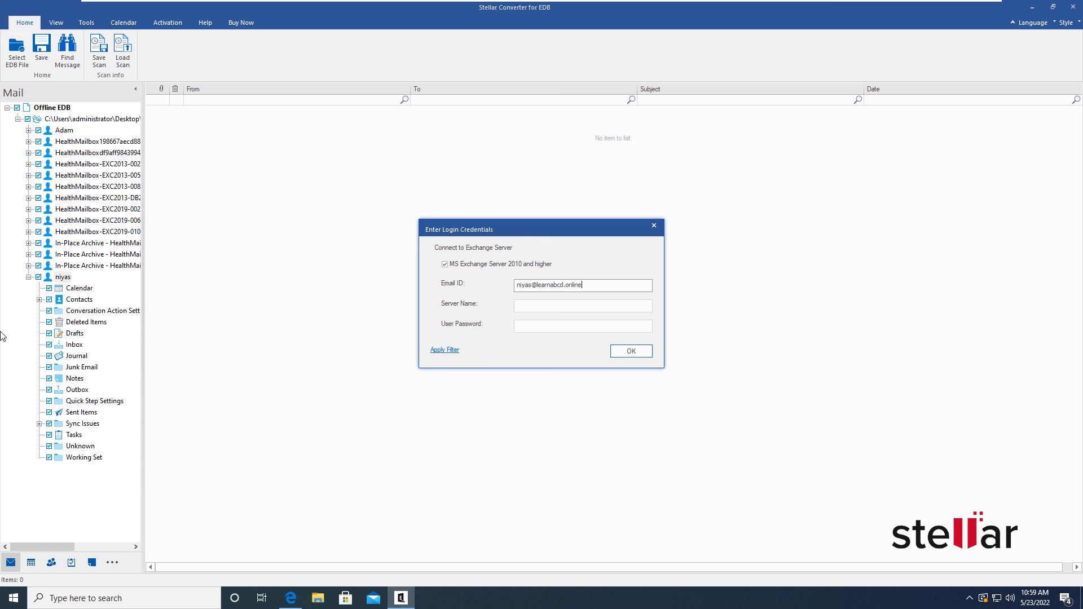
key("Tab")
type("mail.learnabcd.online")
key("Tab")
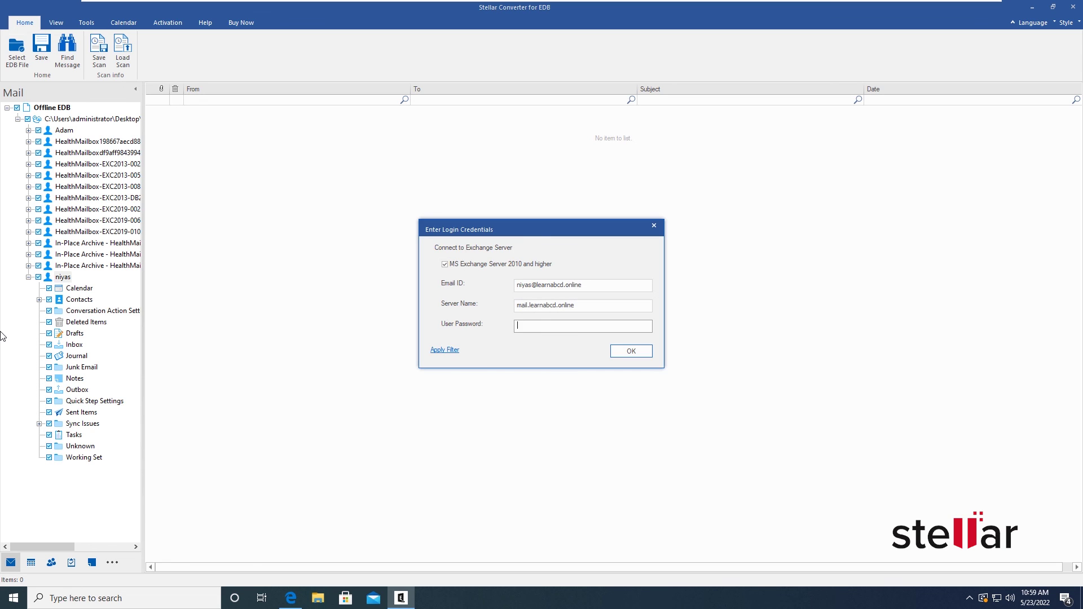
type("password")
left_click(630, 352)
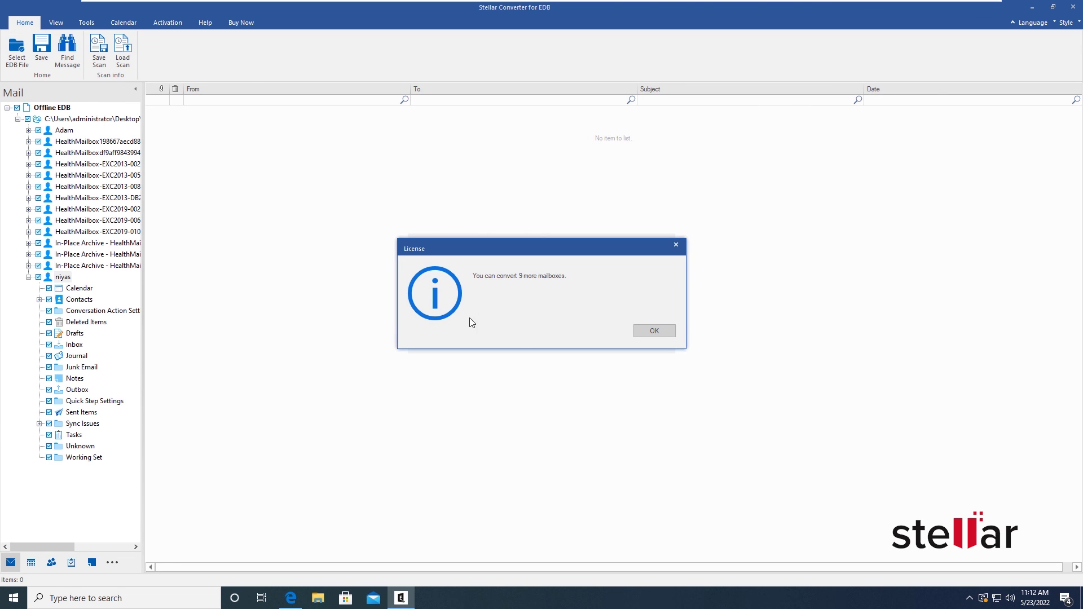
Export with junk and deleted items excluded, a date range, and the dubizzle sender filtered out
left_click(654, 331)
left_click(461, 246)
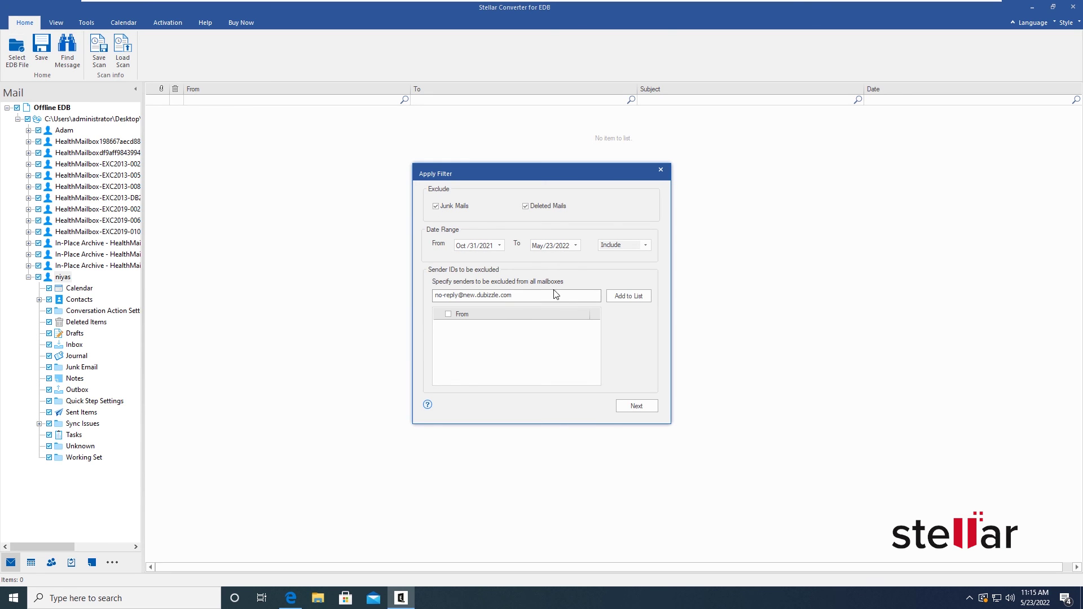
left_click(627, 296)
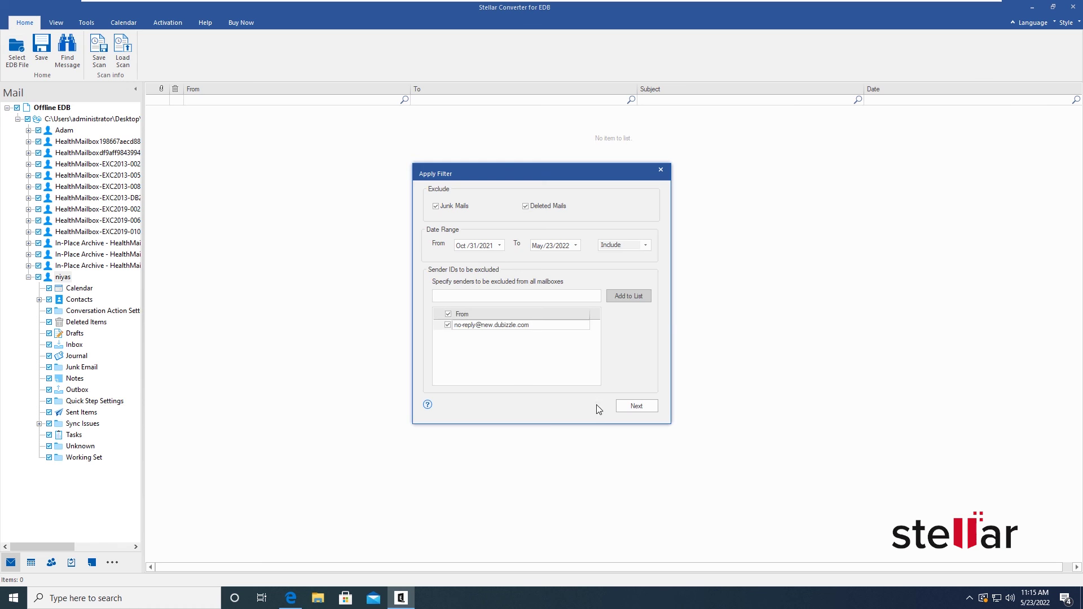
left_click(627, 416)
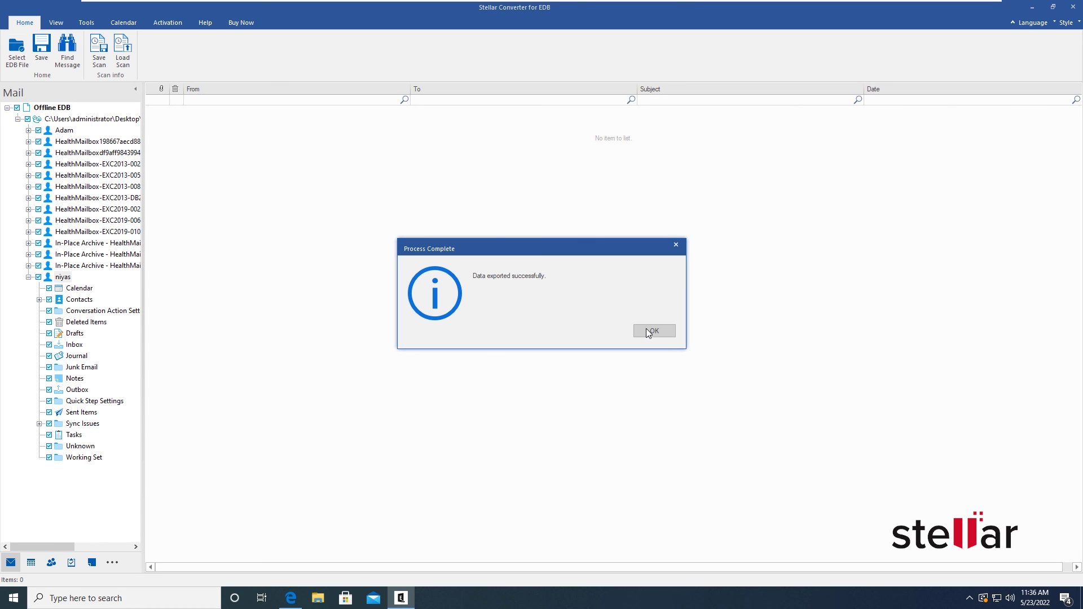
Confirm the export finished, then delete the dubizzle email in the webmail Inbox
left_click(645, 330)
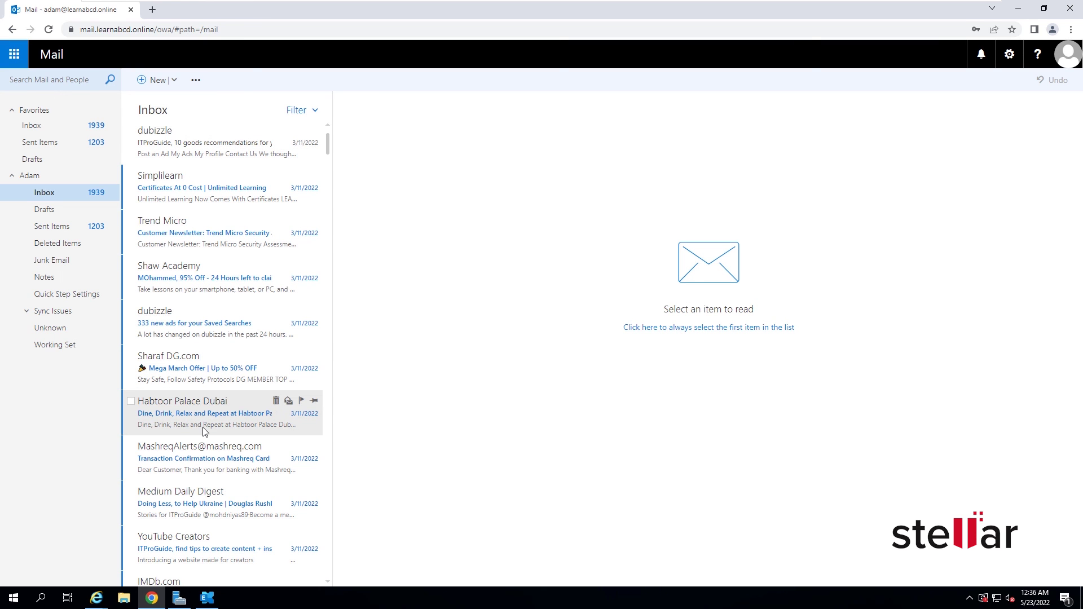
left_click(206, 149)
key("Delete")
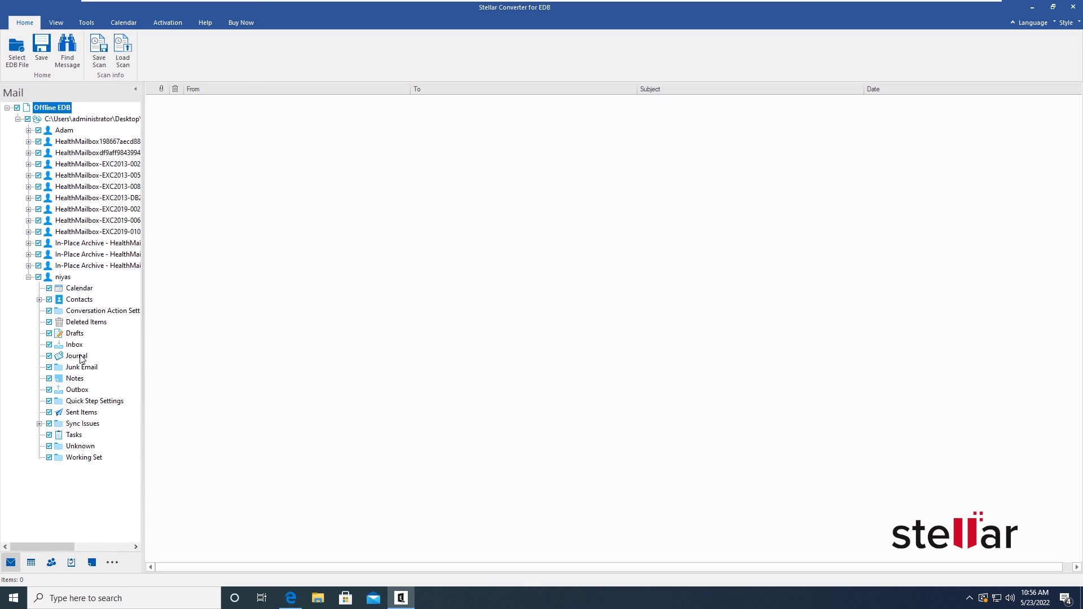
List the Inbox emails of niyas's scanned mailbox
left_click(74, 345)
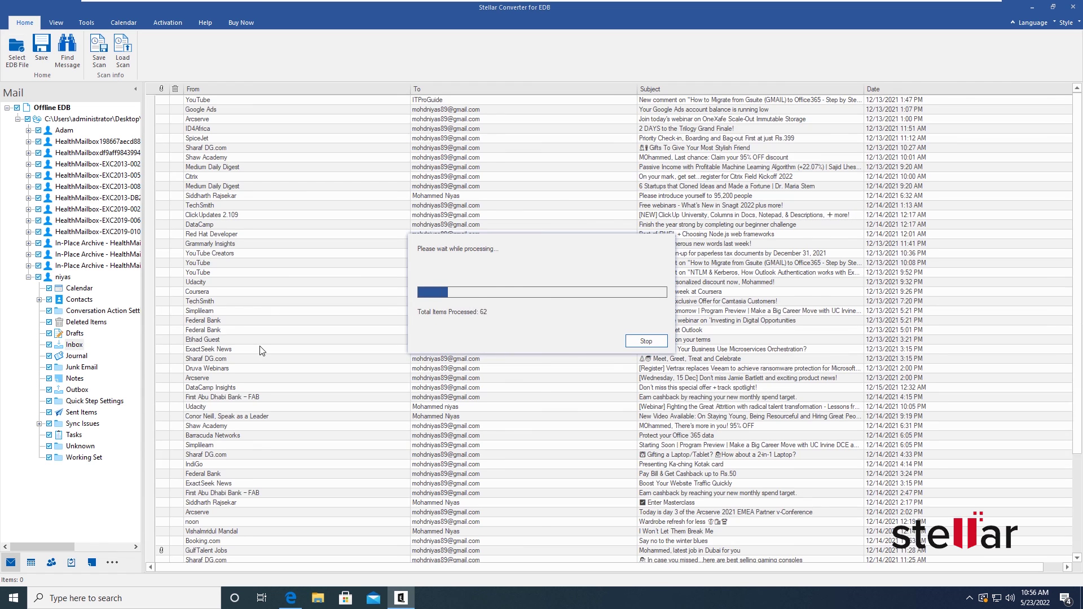